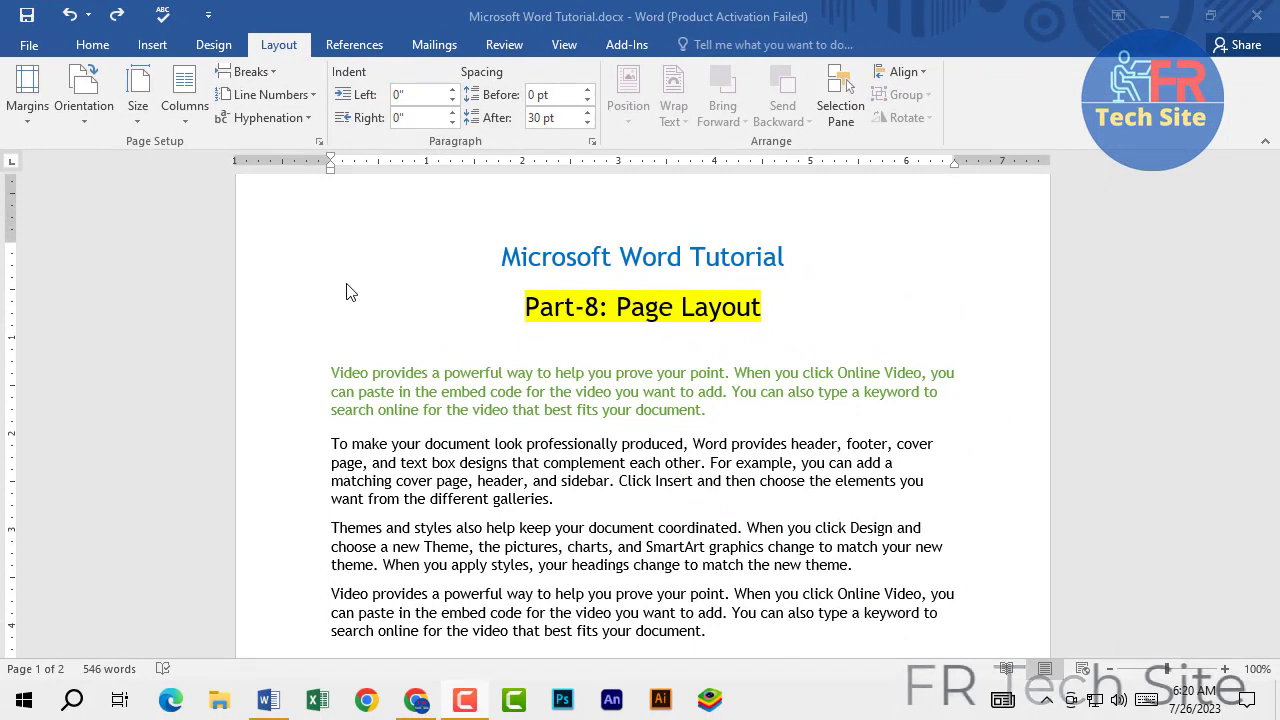
Try the Normal and Narrow margin presets on the document
left_click(28, 128)
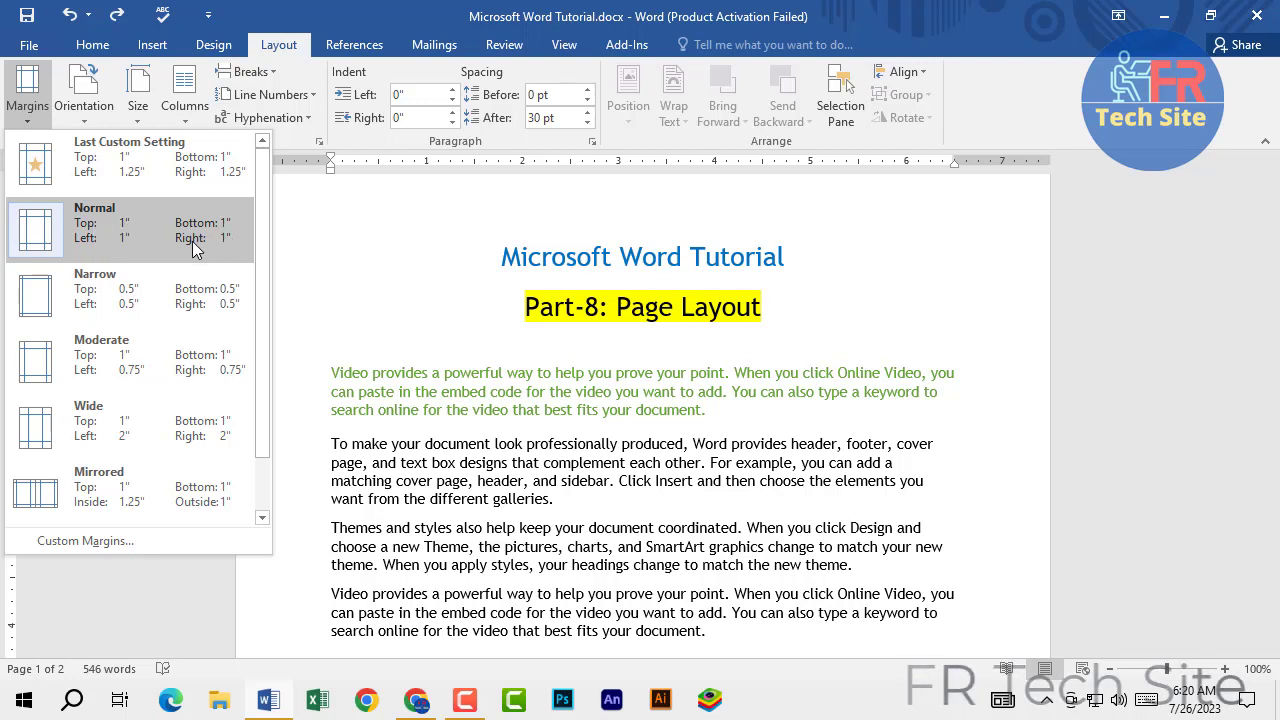
left_click(50, 243)
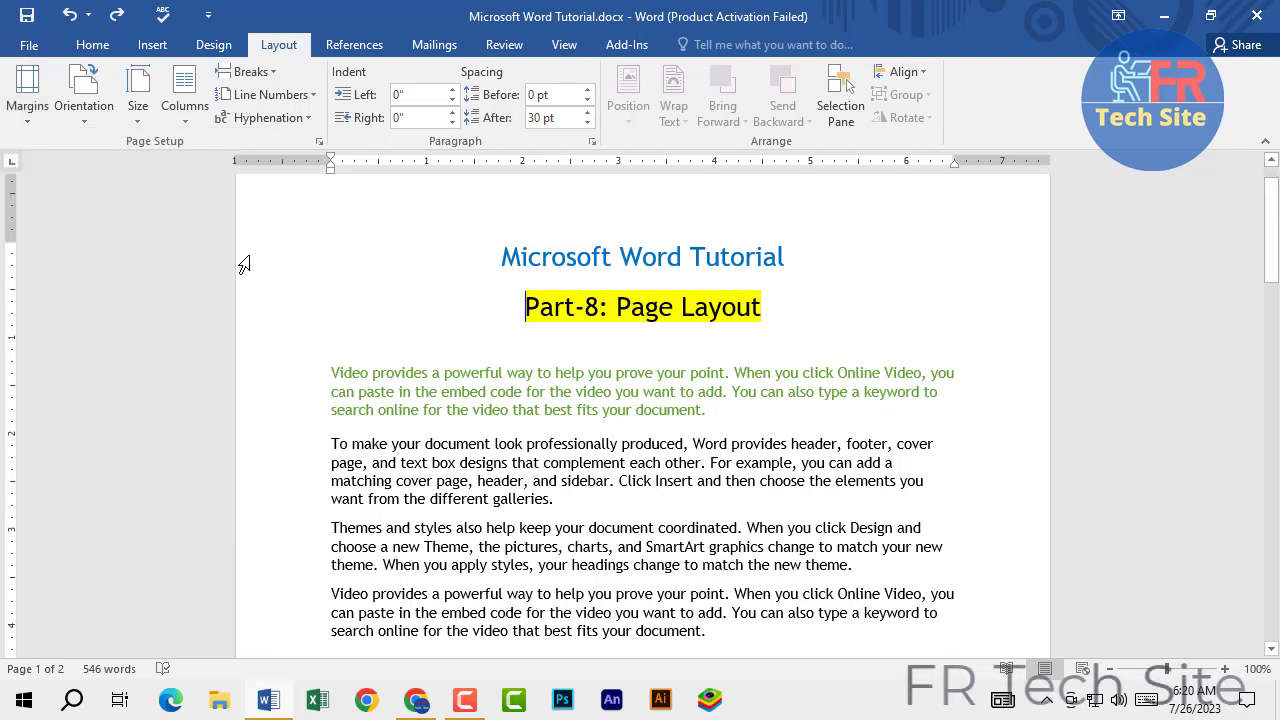
left_click(16, 98)
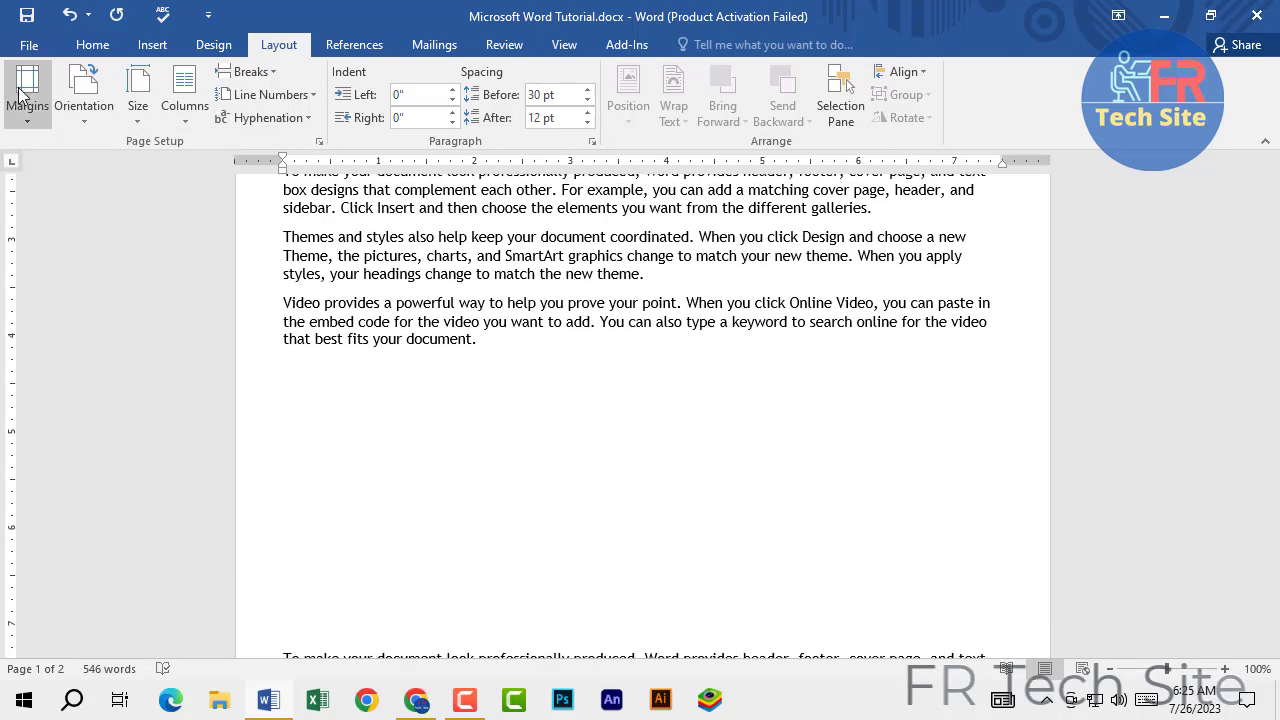
left_click(24, 95)
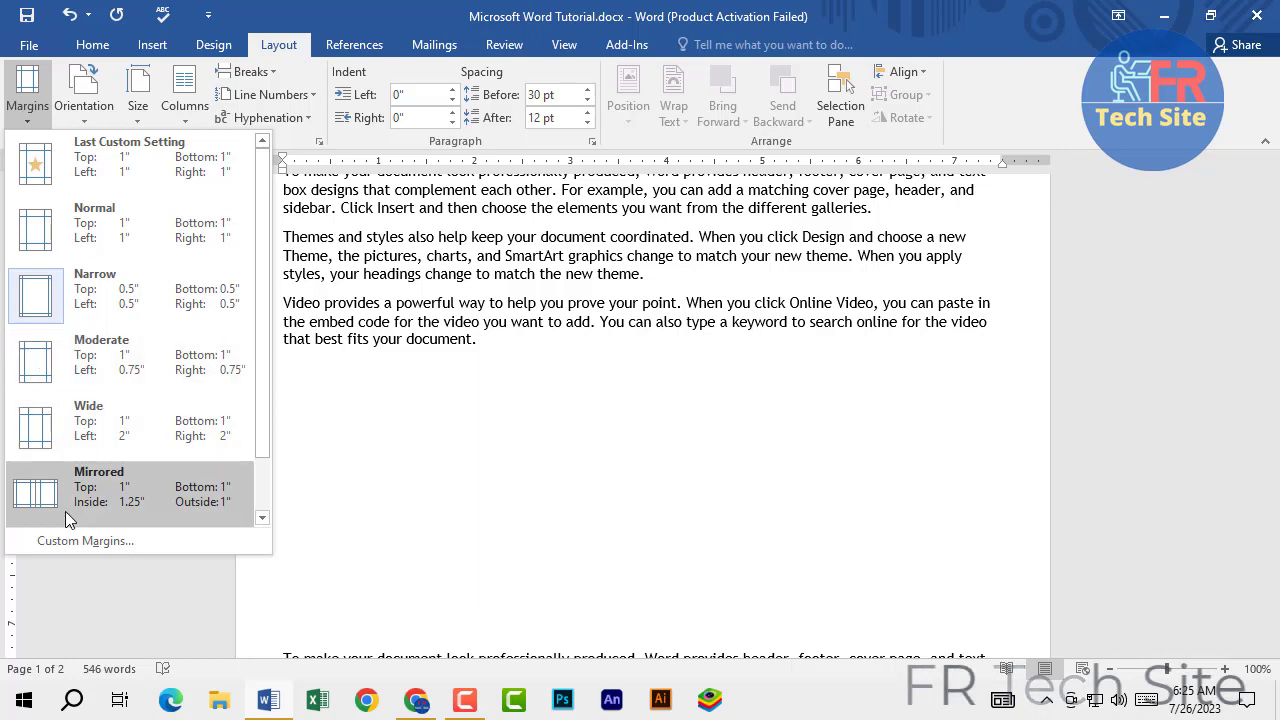
left_click(88, 541)
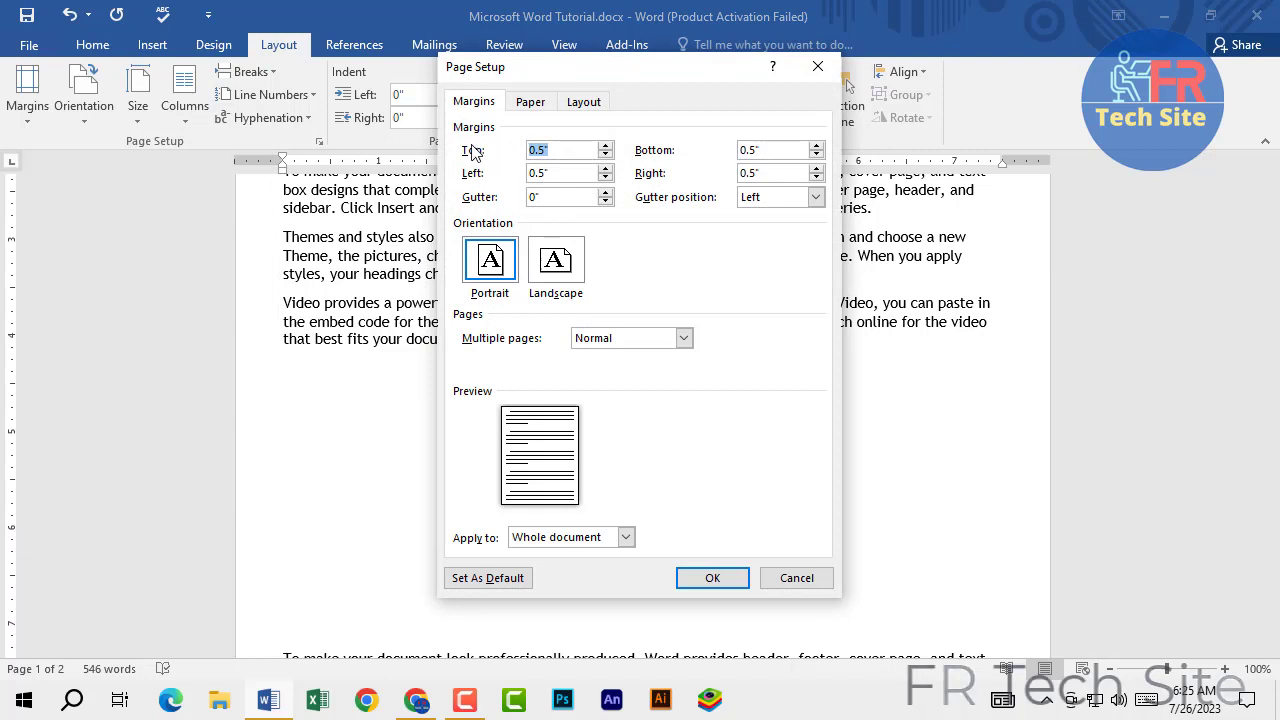
left_click(605, 146)
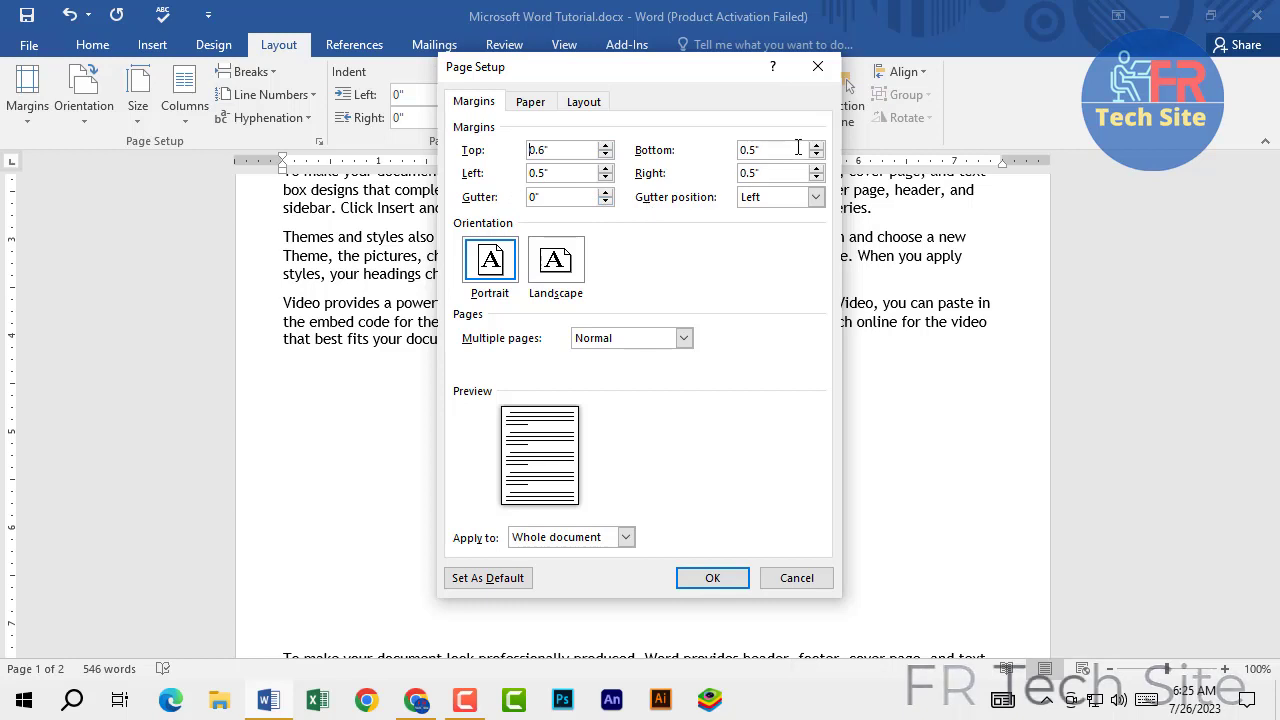
key("Tab")
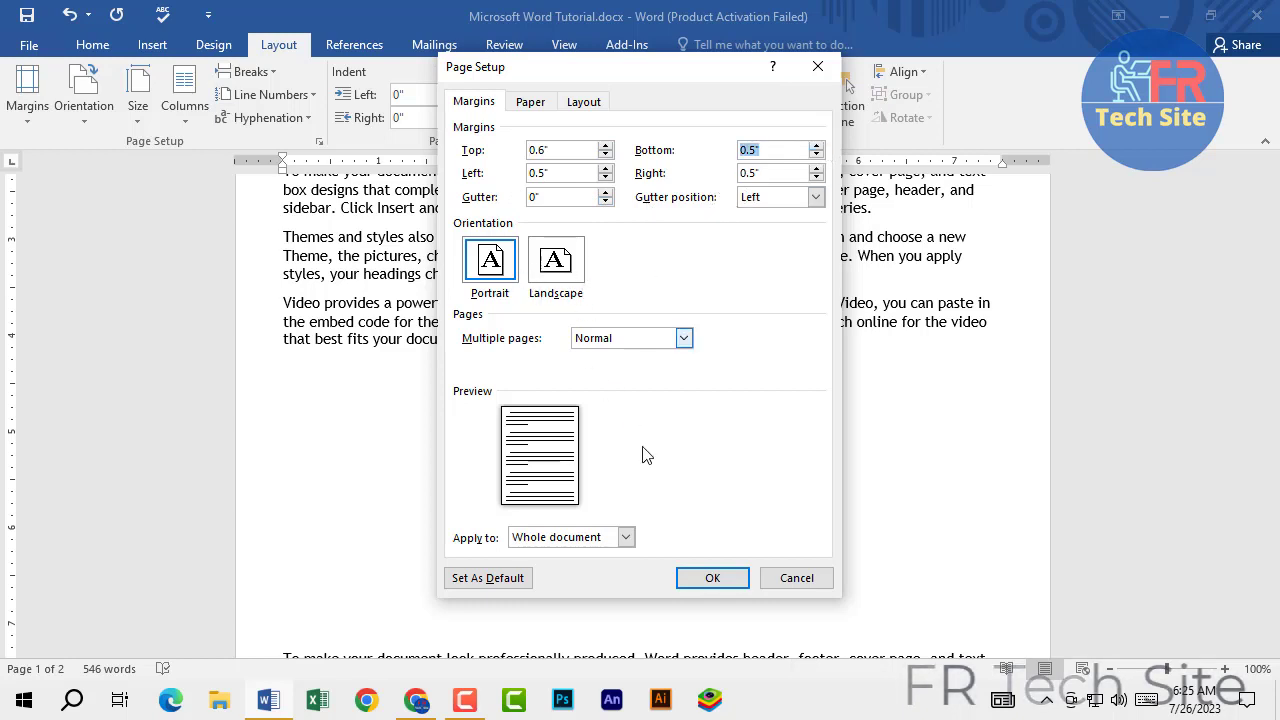
left_click(800, 585)
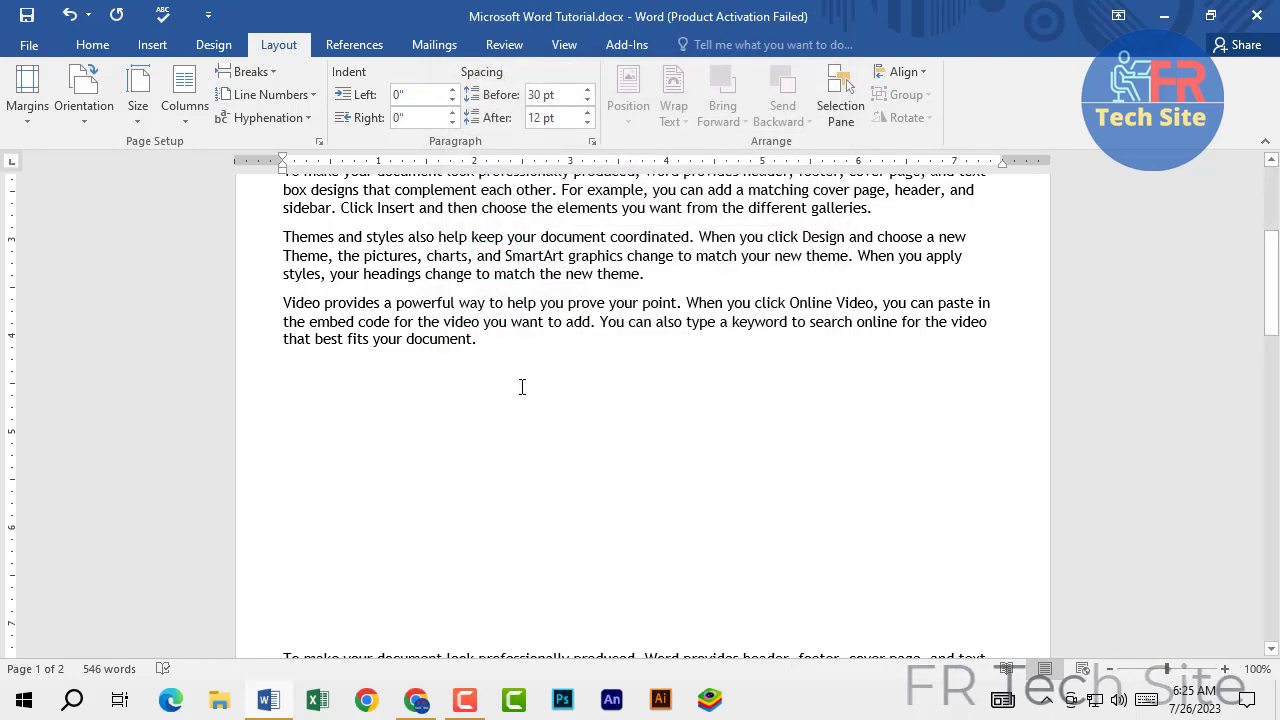
Apply the Normal margin preset, with 1" on all four sides, to the document
scroll(521, 387, "up", 5)
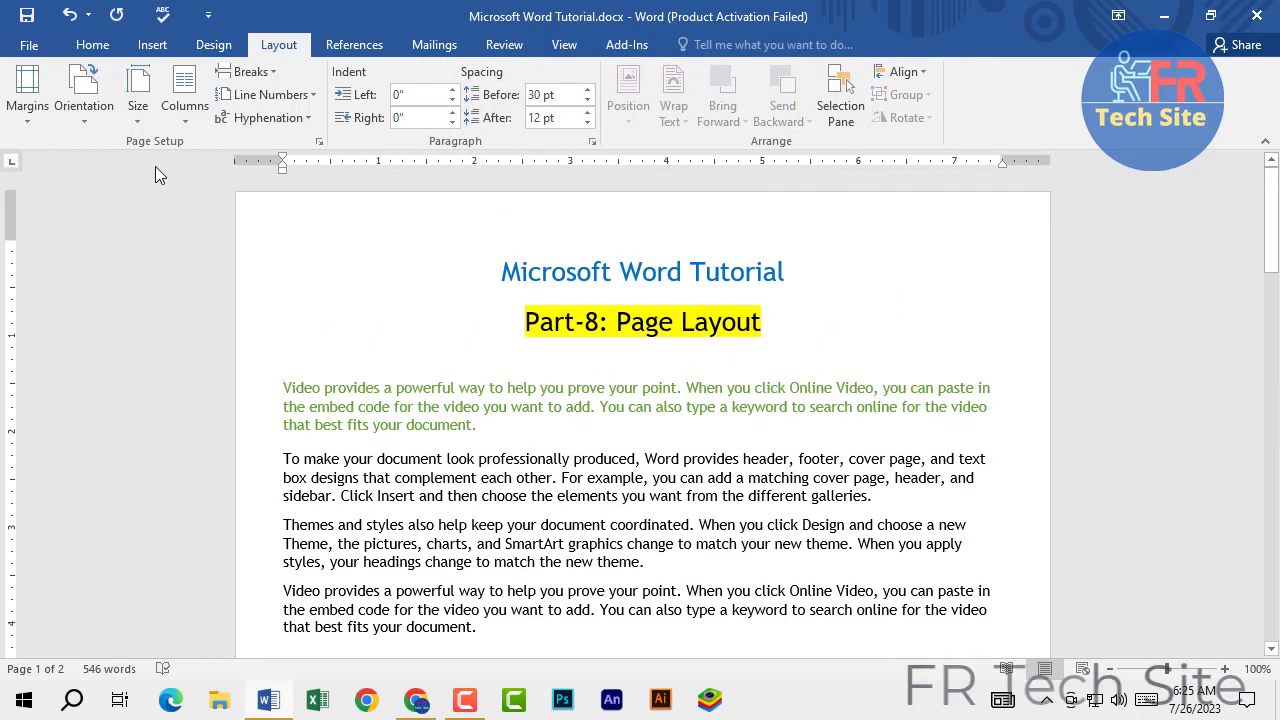
left_click(28, 100)
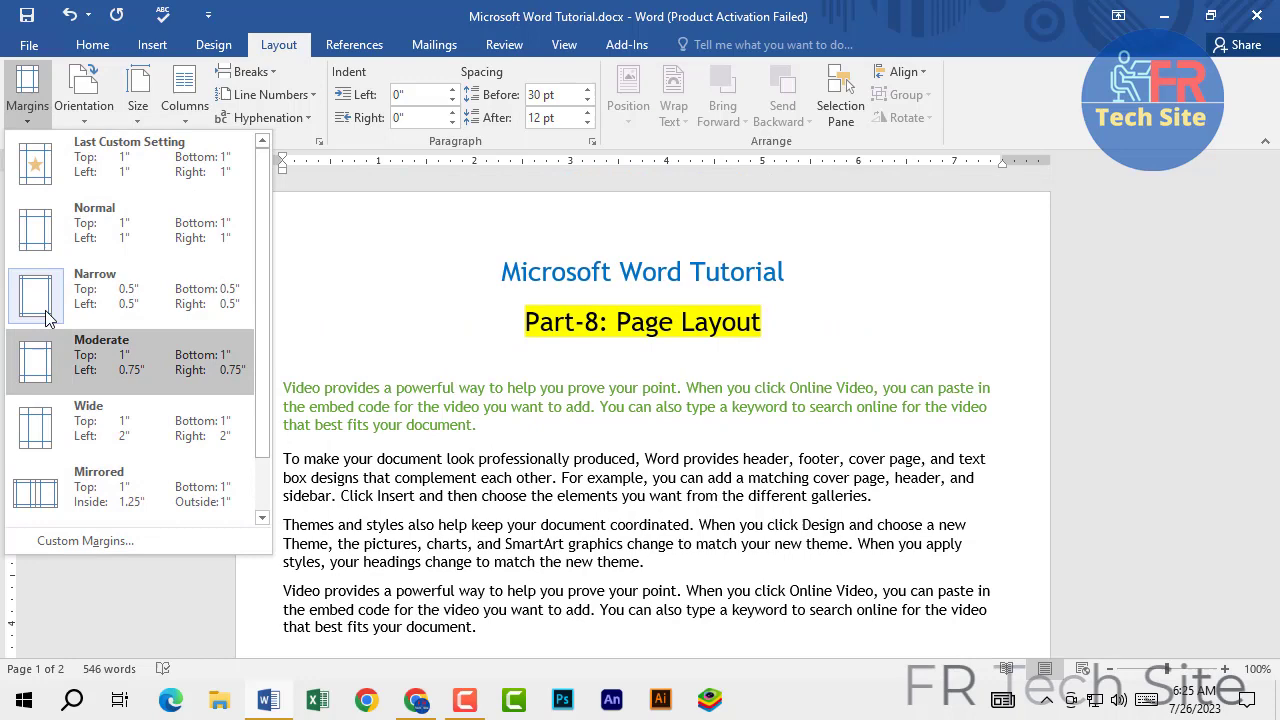
left_click(33, 225)
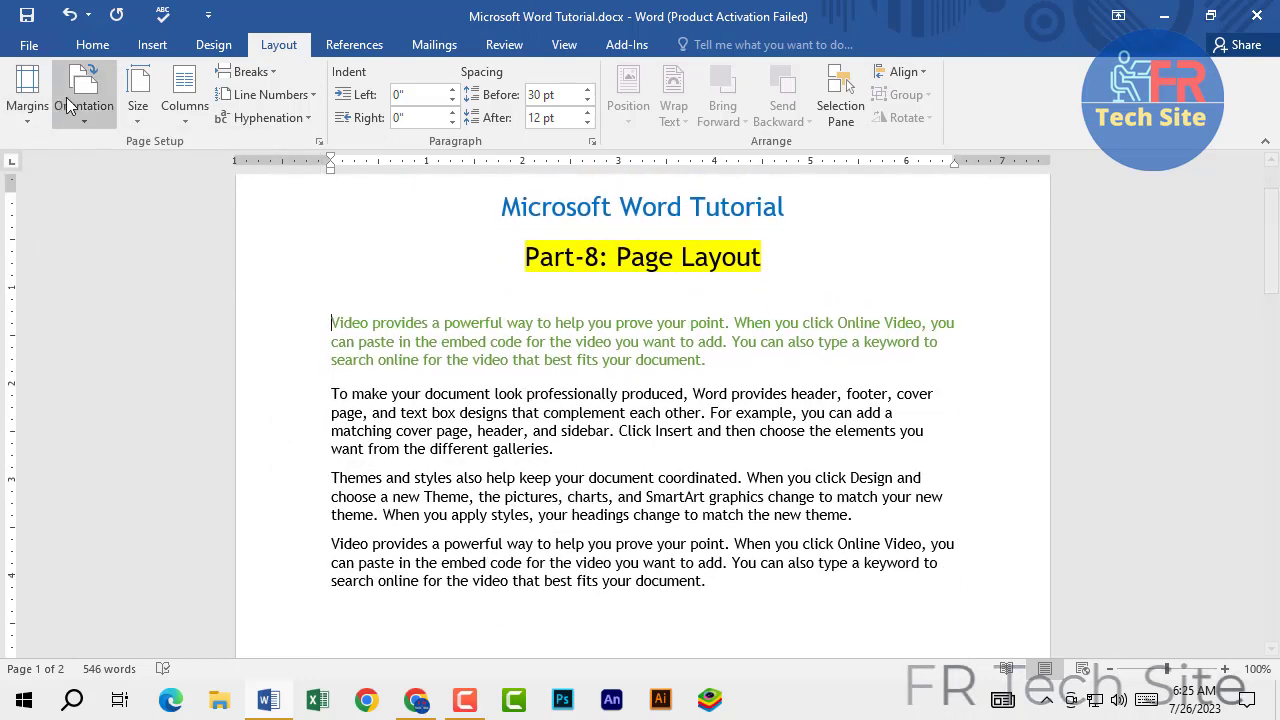
Switch the page orientation to Landscape and return it to Portrait
left_click(88, 94)
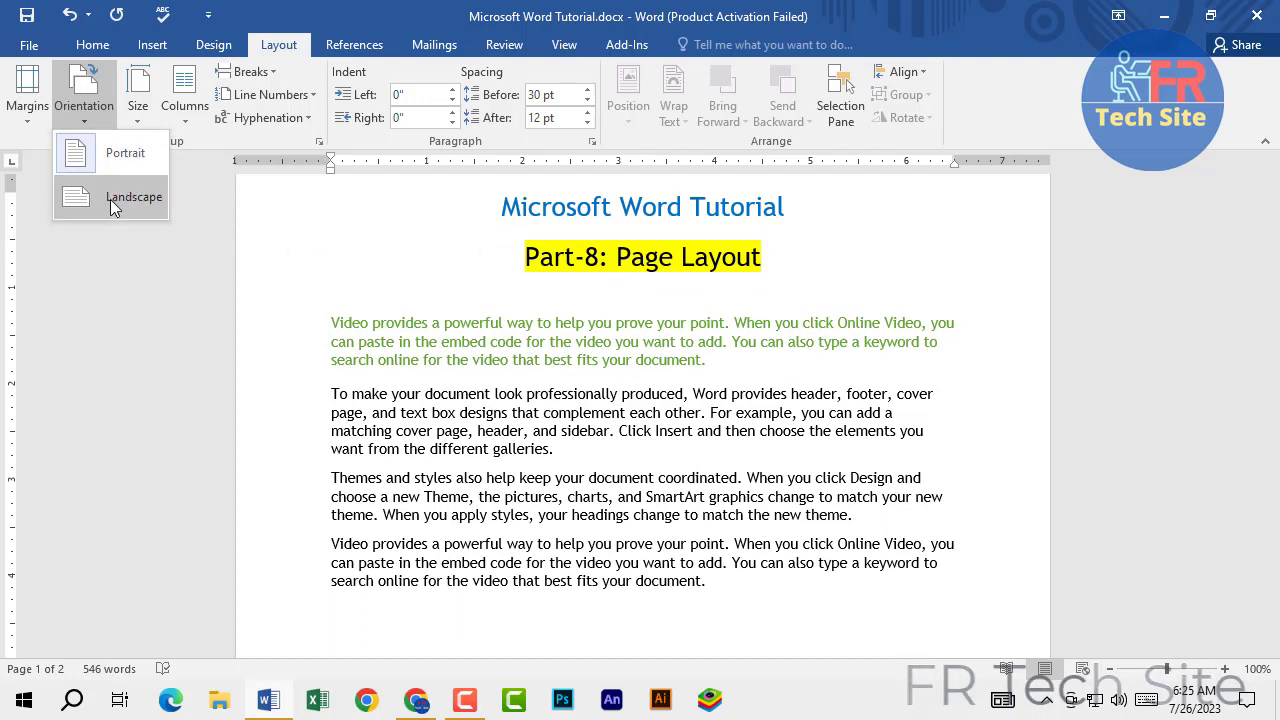
left_click(159, 281)
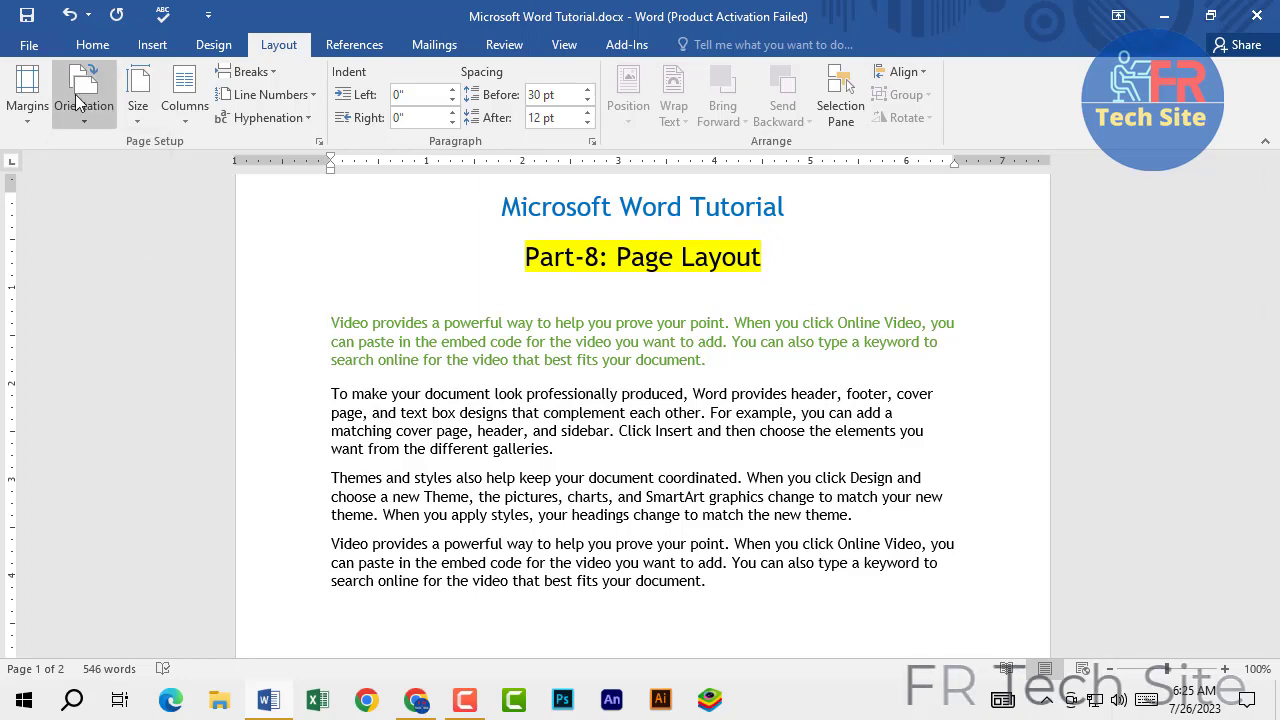
left_click(79, 103)
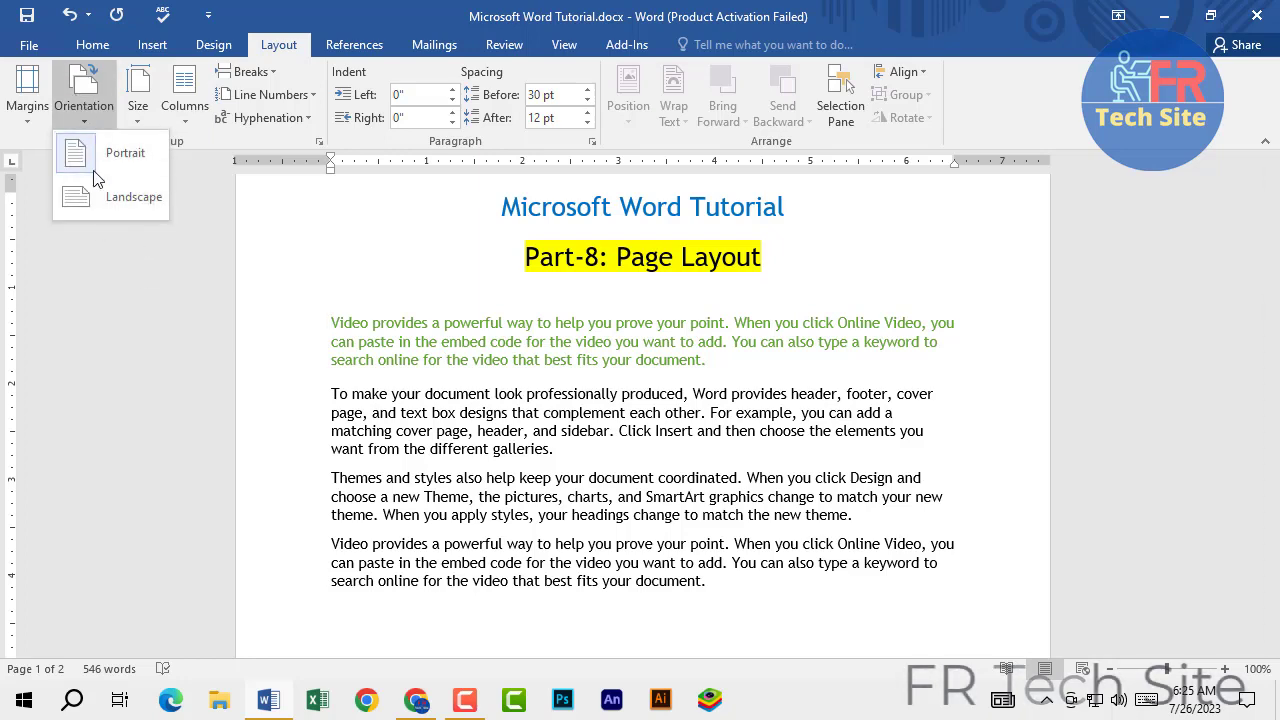
left_click(115, 196)
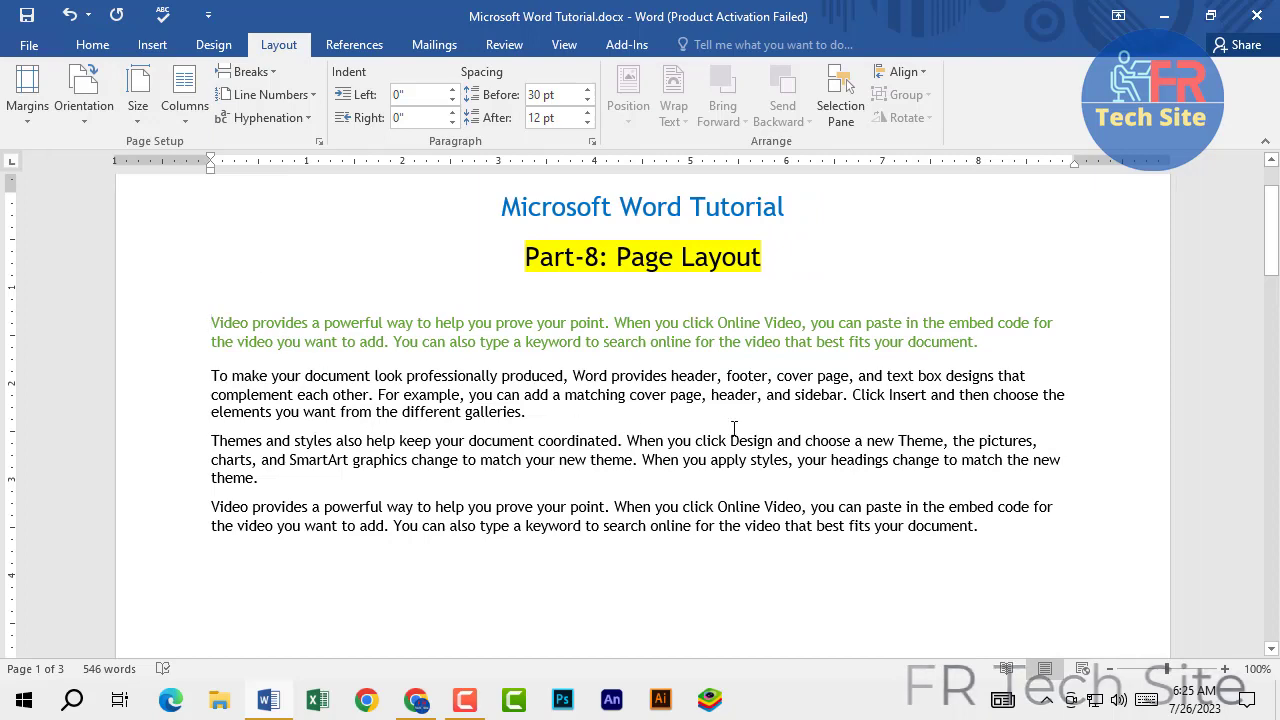
left_click(84, 95)
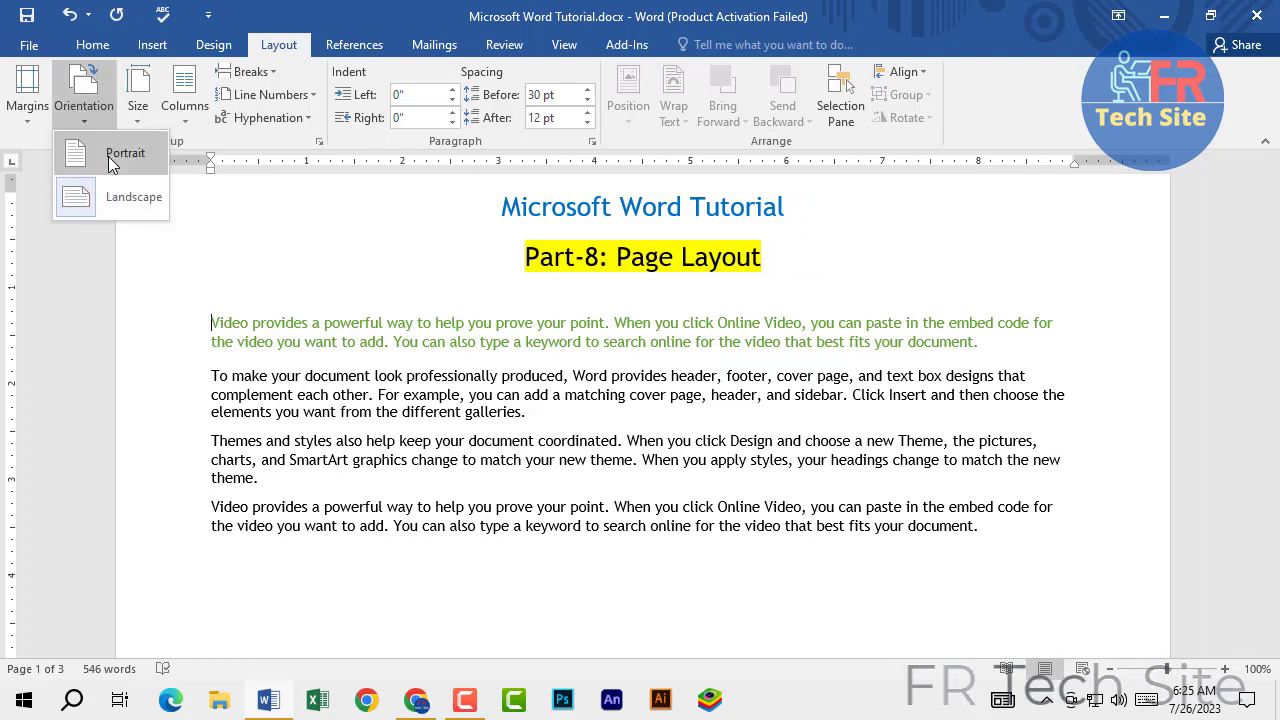
left_click(108, 156)
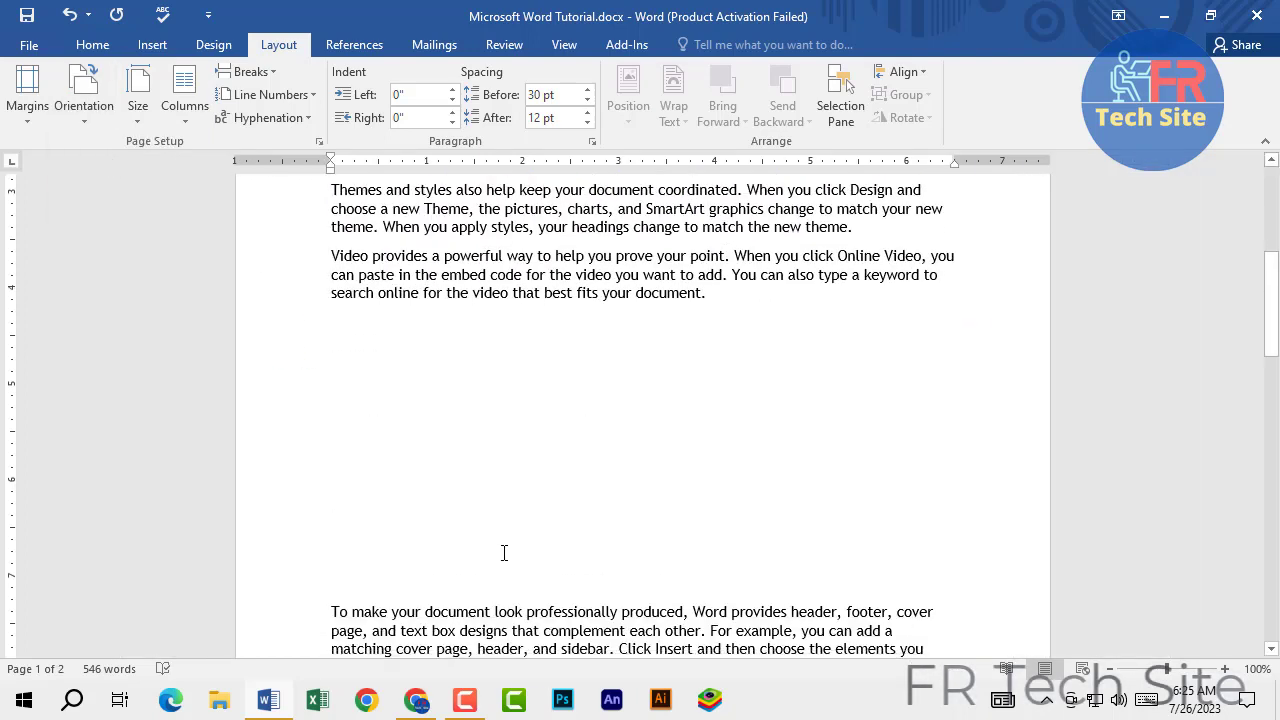
Try the Letter (8.5" x 11") and Legal (8.5" x 14") paper sizes on the document
left_click(142, 121)
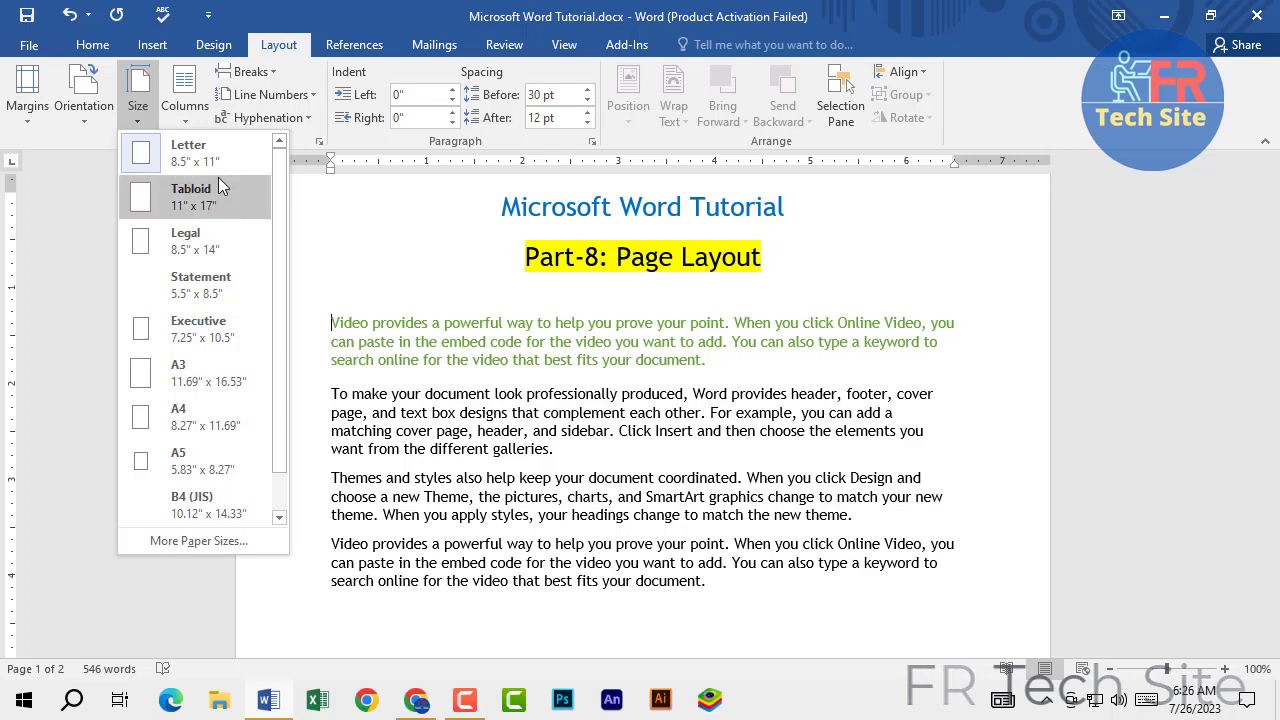
left_click(148, 162)
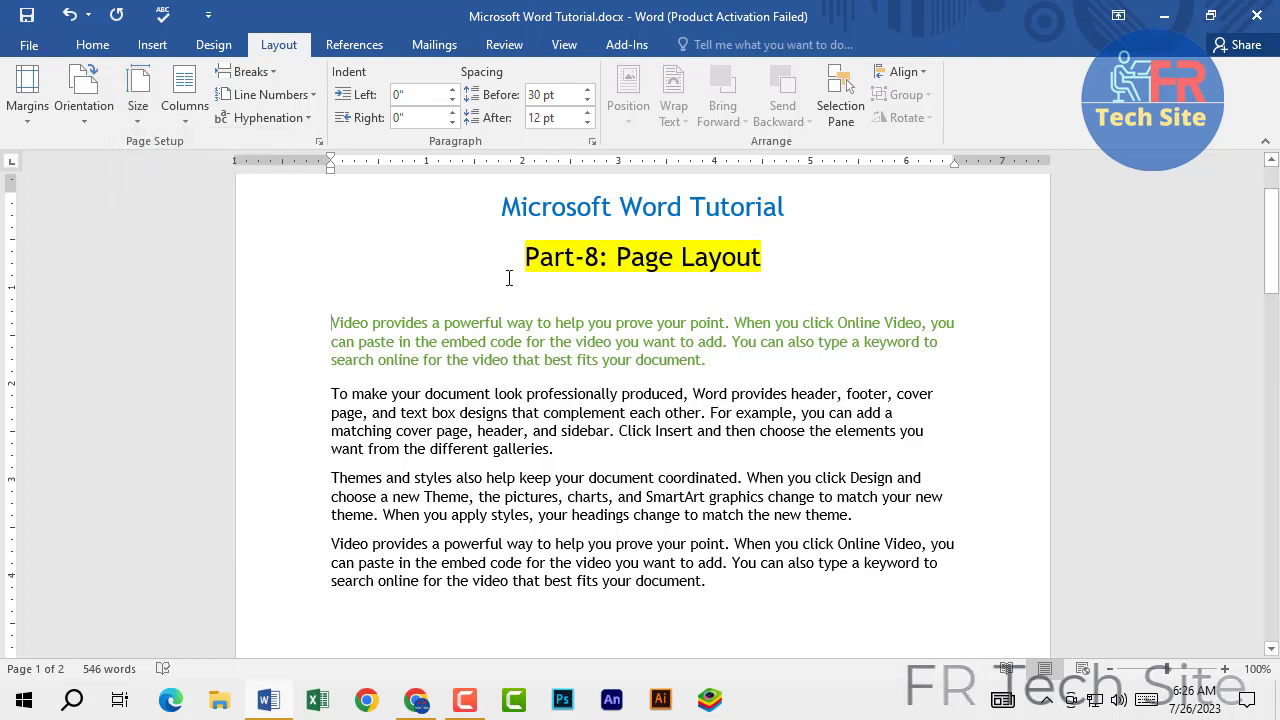
left_click(138, 108)
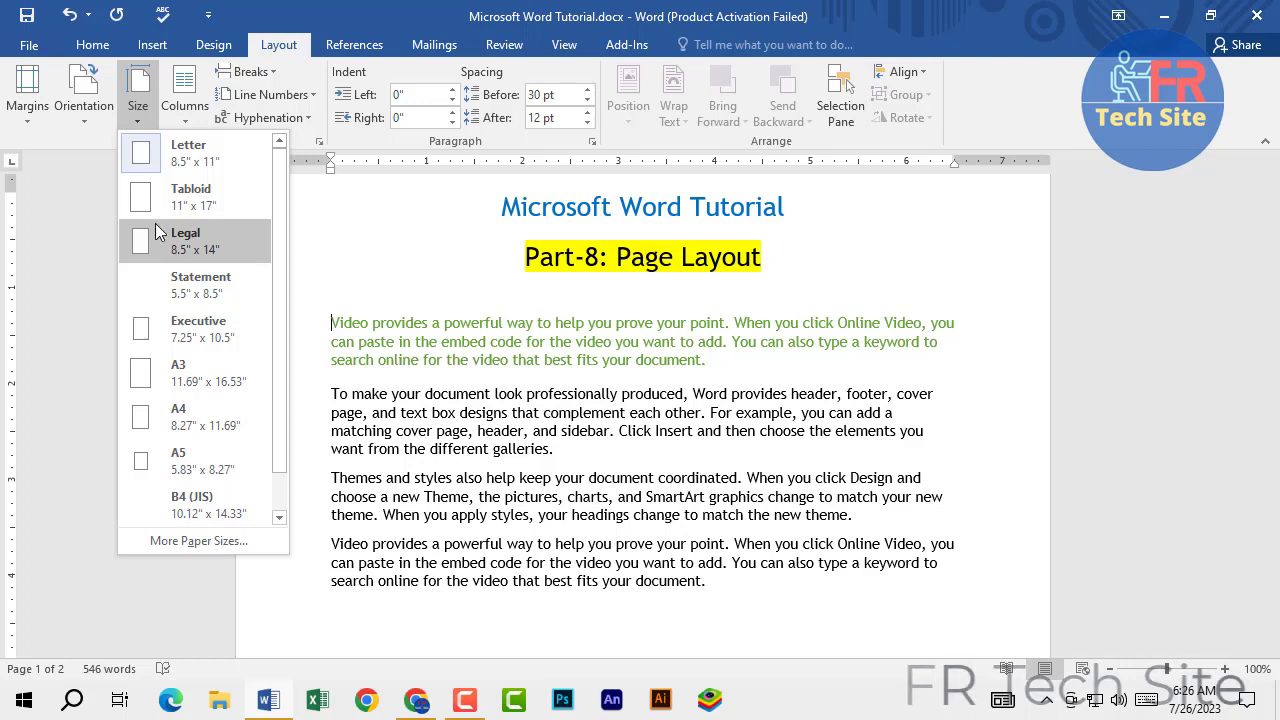
left_click(143, 247)
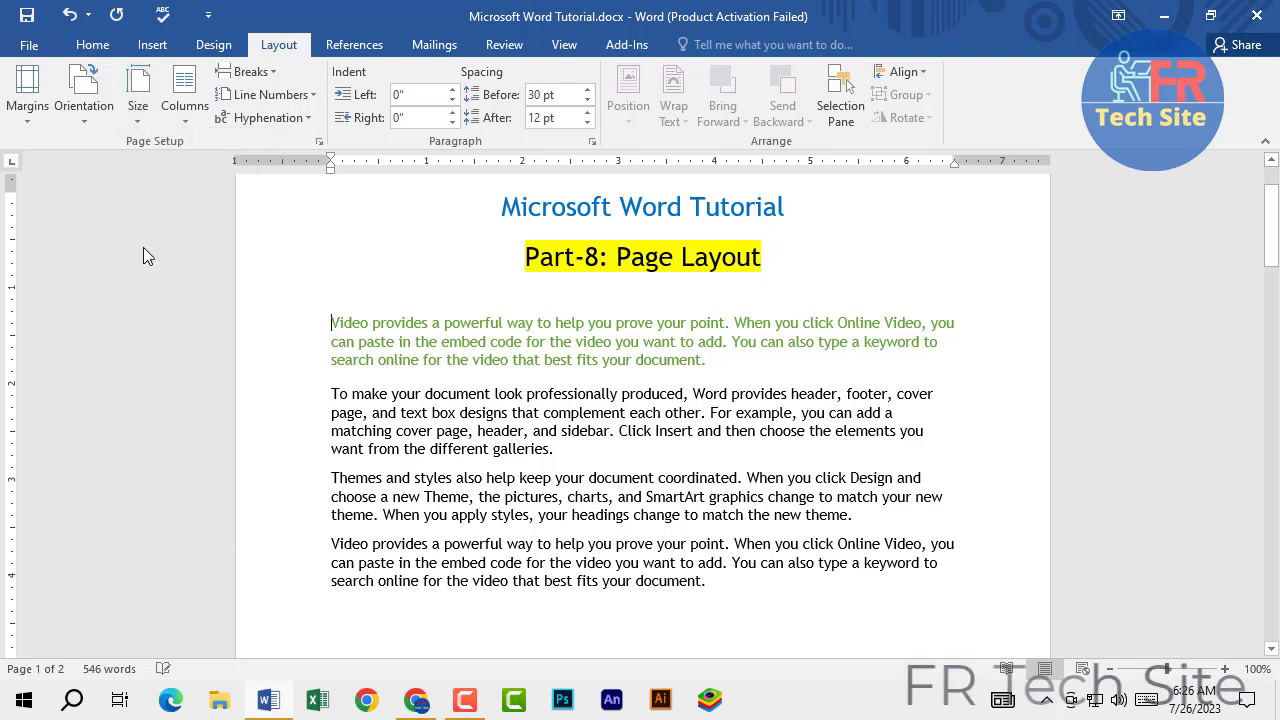
left_click(286, 264)
left_click(138, 100)
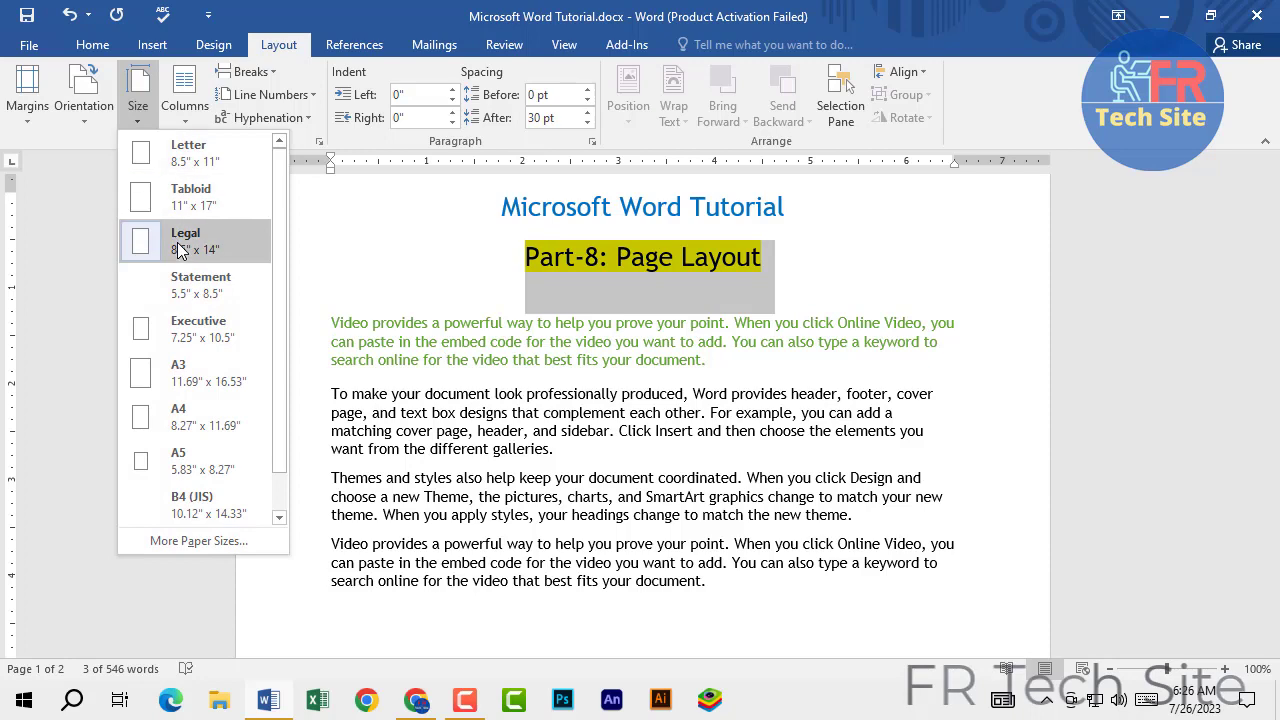
left_click(170, 248)
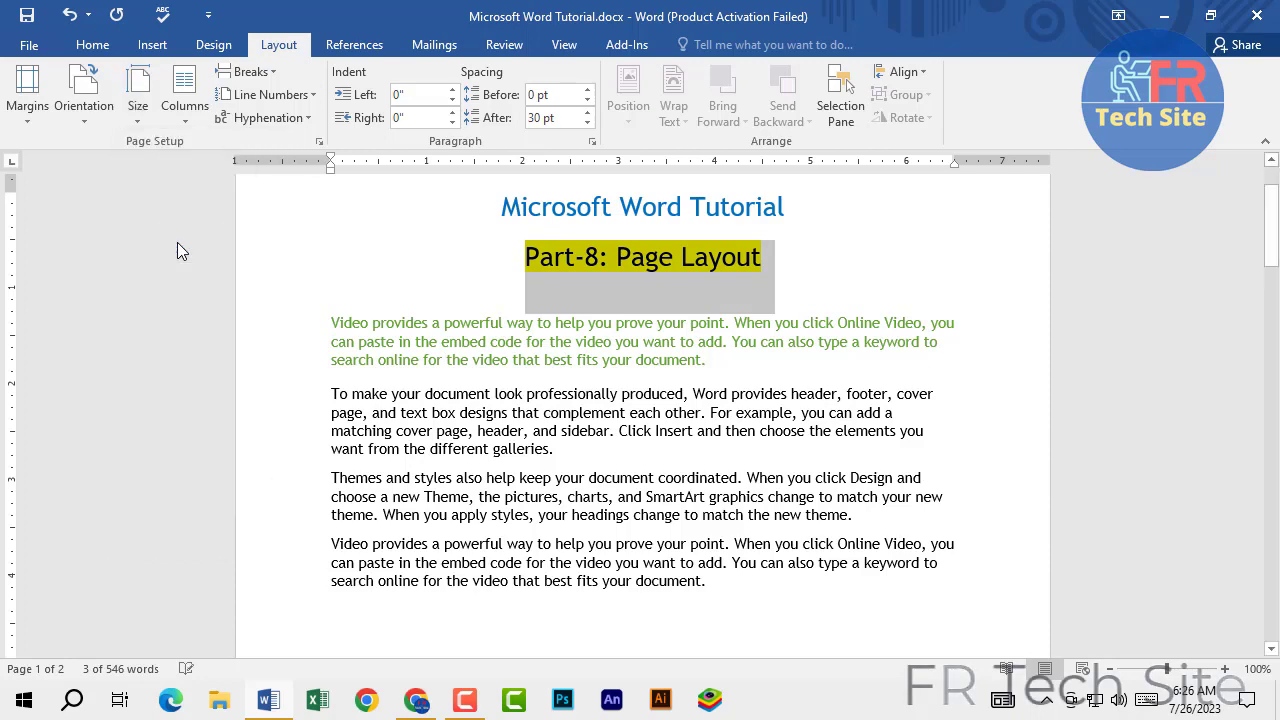
Set the paper size to A4 for the whole document through the additional paper size settings
left_click(130, 105)
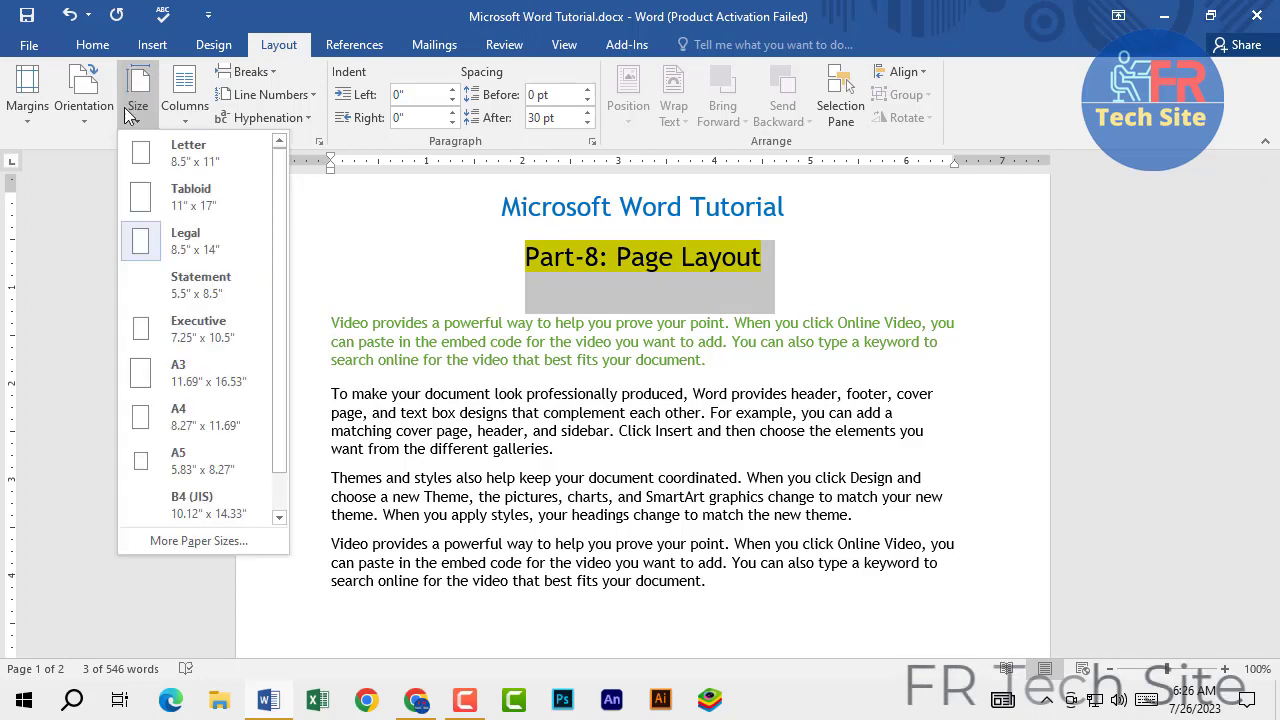
left_click(196, 541)
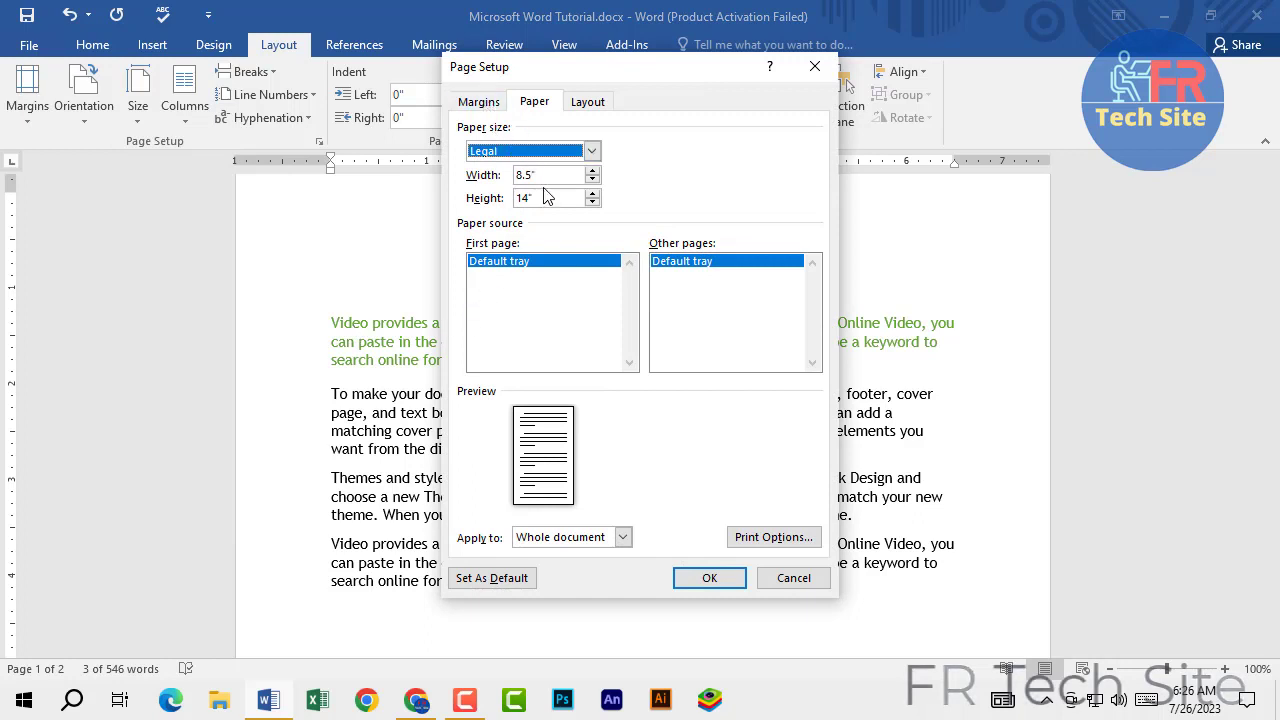
left_click(591, 152)
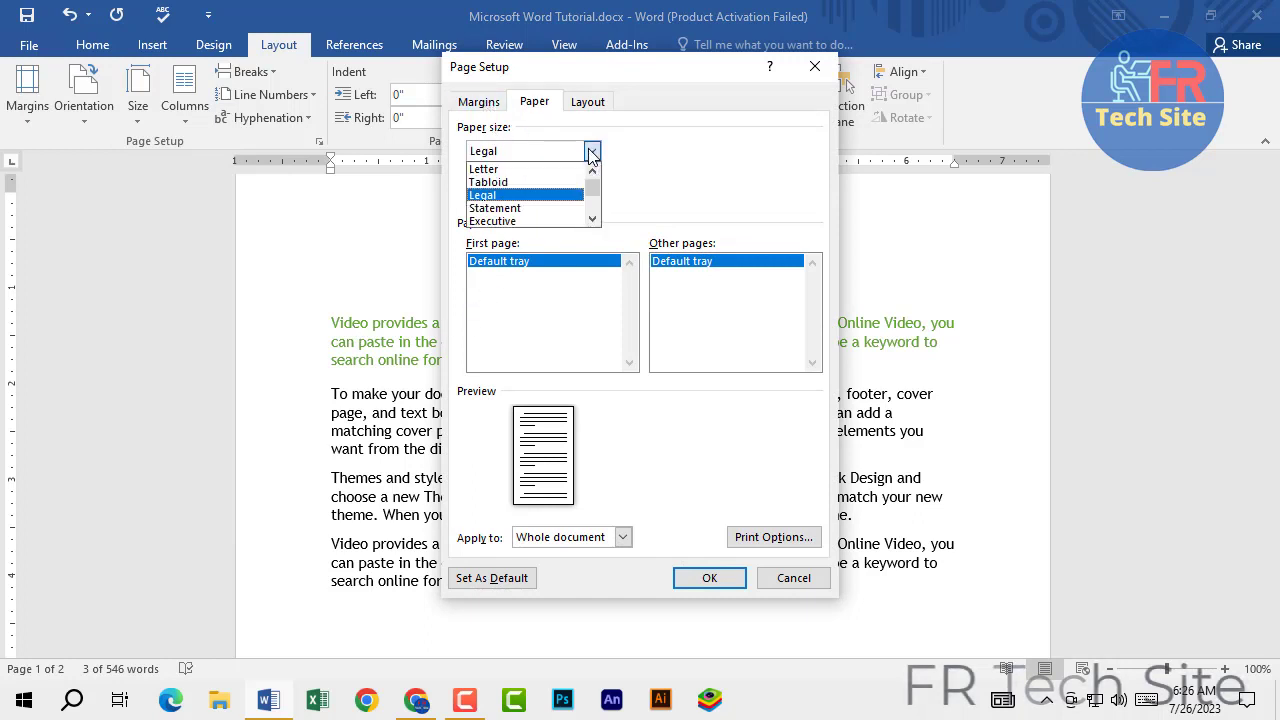
scroll(511, 220, "down", 1)
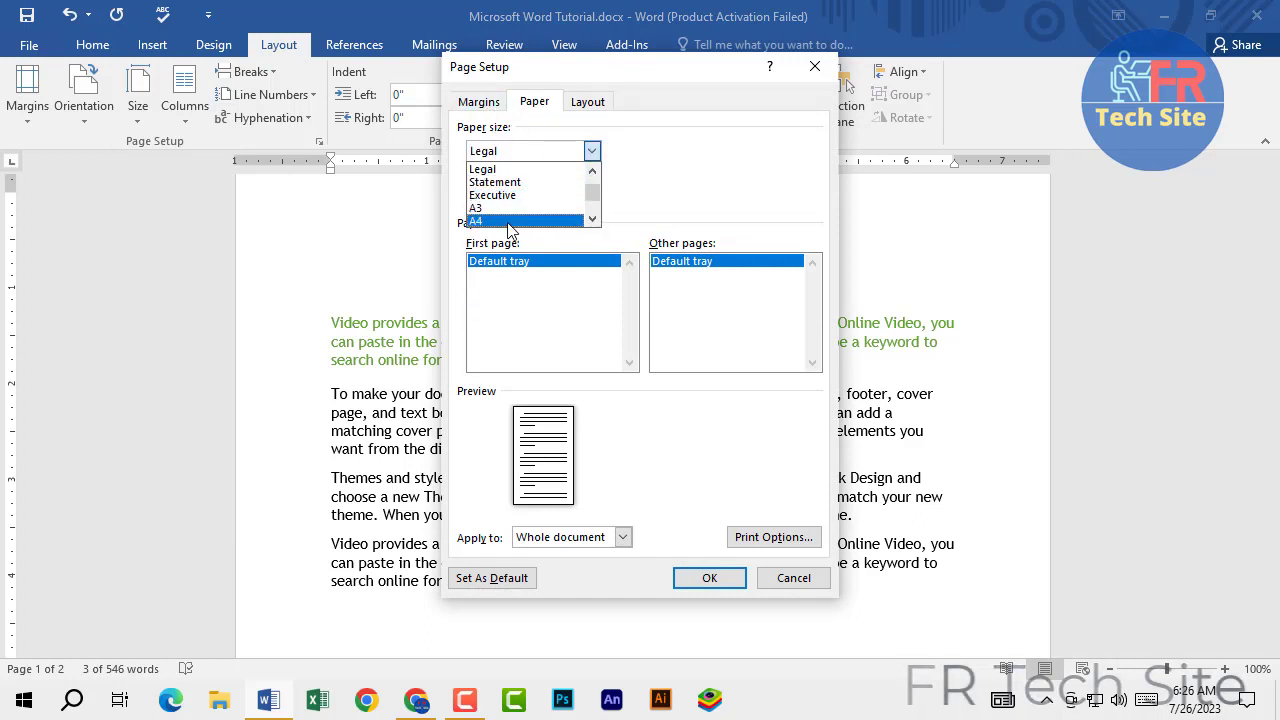
left_click(507, 222)
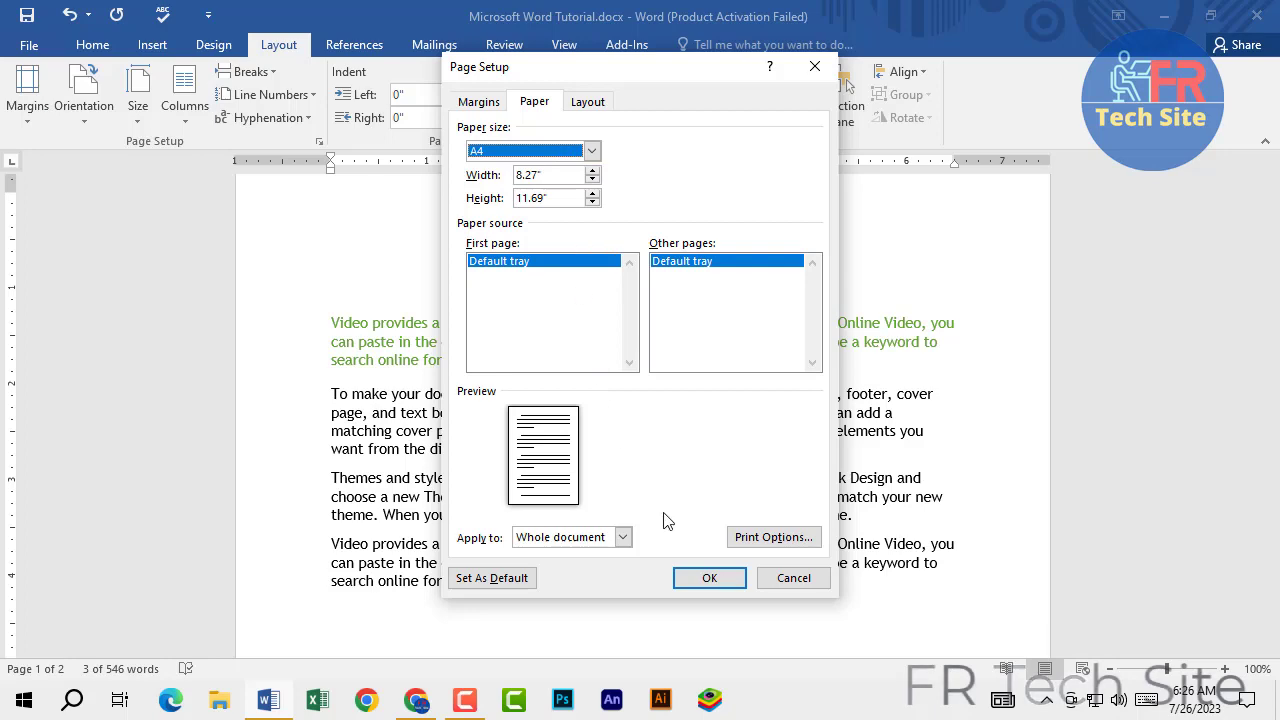
left_click(707, 579)
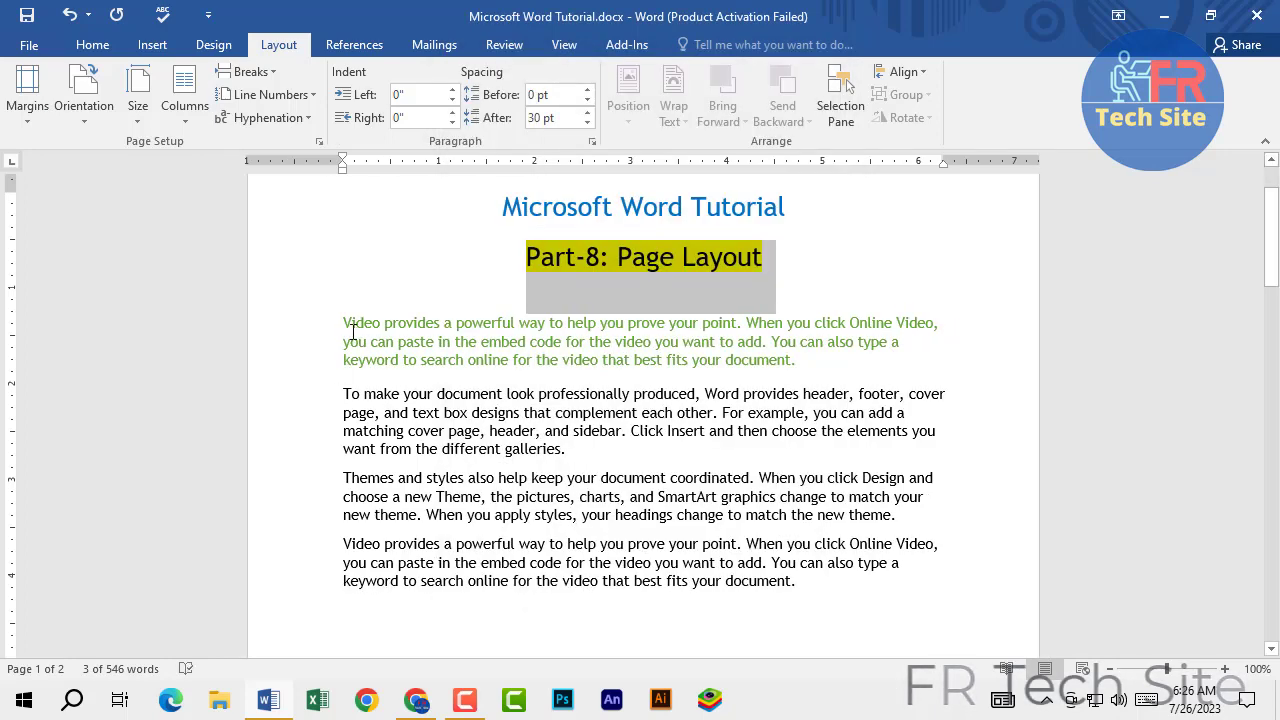
left_click(139, 96)
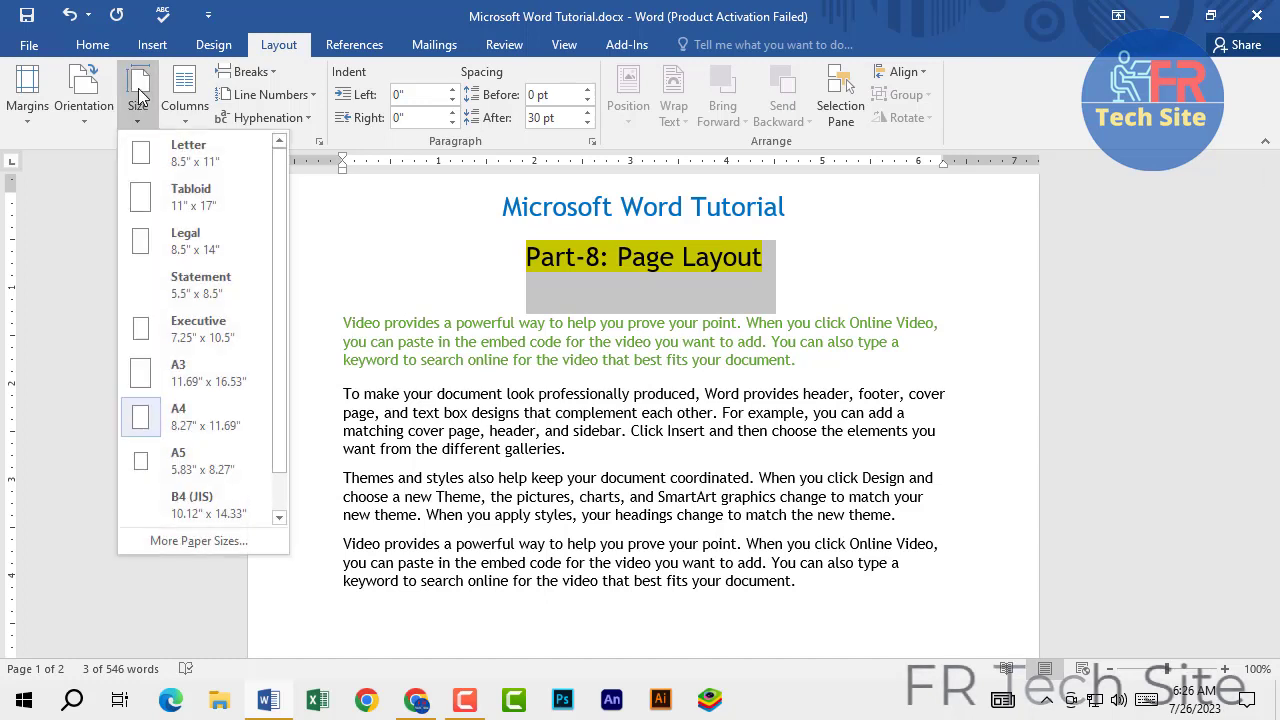
left_click(140, 97)
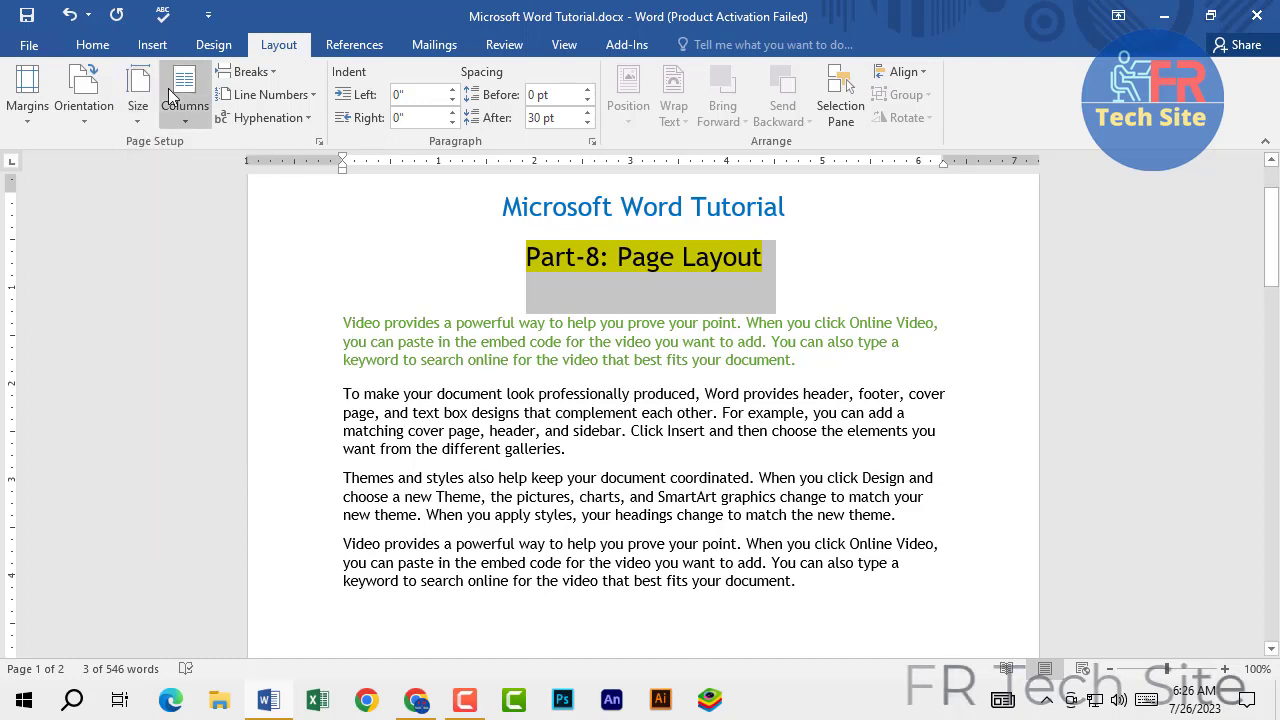
Select the paragraph beginning "To make your document look" and lay it out in two columns
left_click(185, 108)
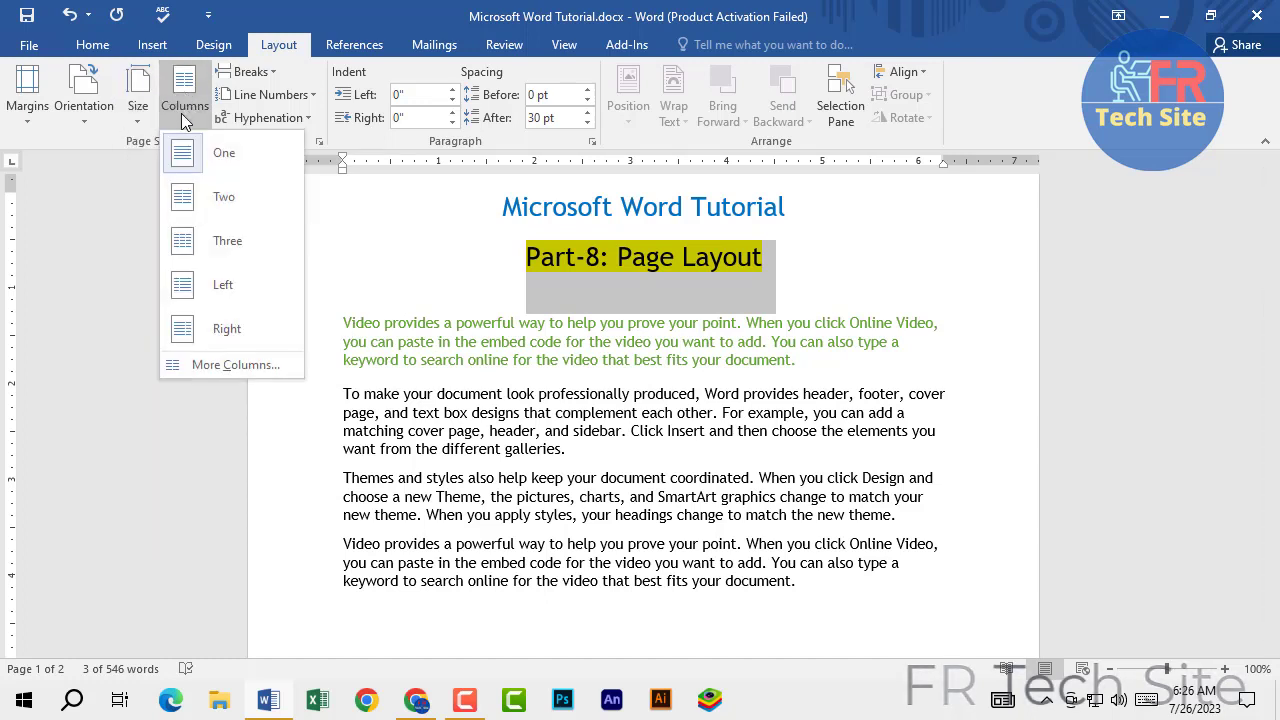
left_click(365, 330)
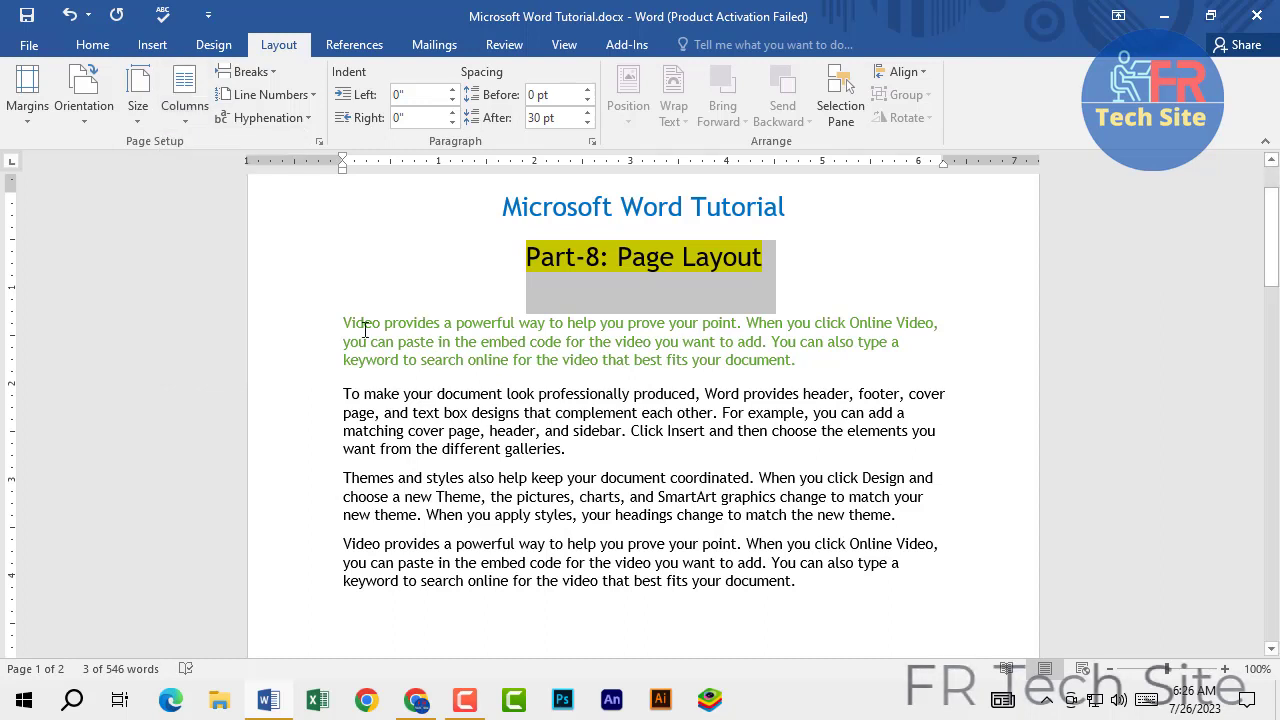
left_click(423, 294)
left_click_drag(343, 393, 410, 414)
left_click(558, 449)
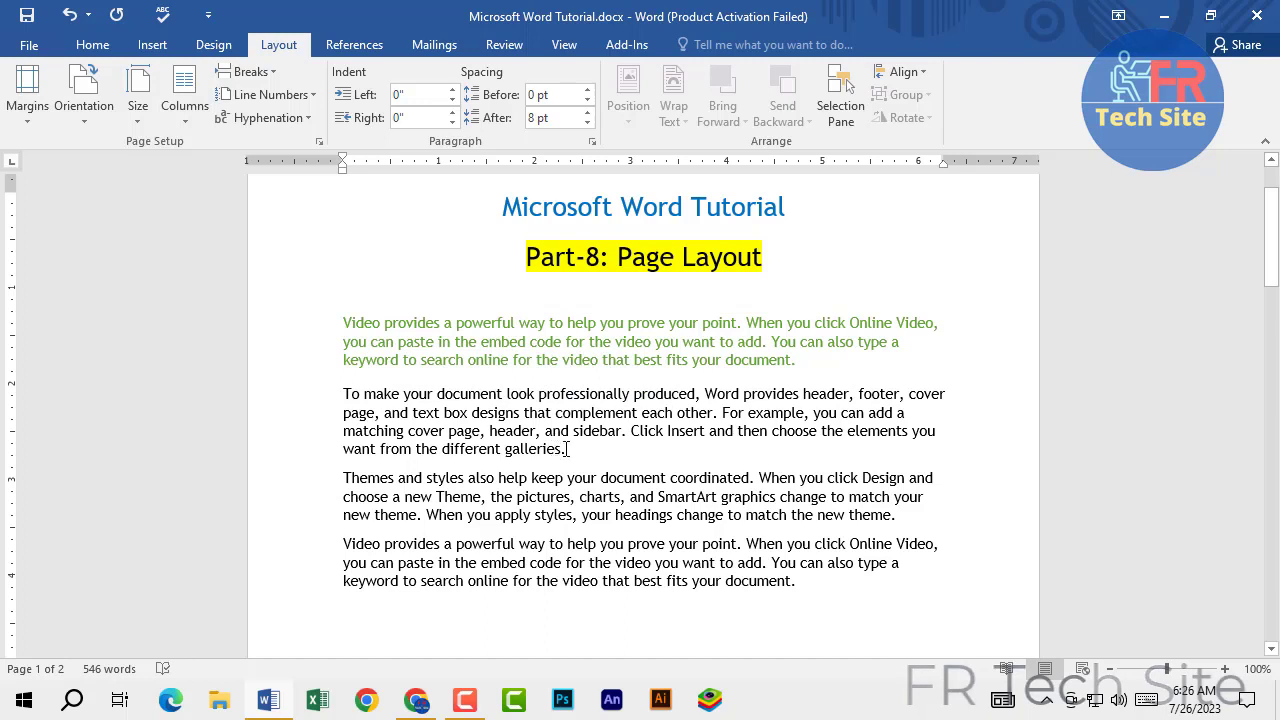
left_click_drag(572, 449, 343, 394)
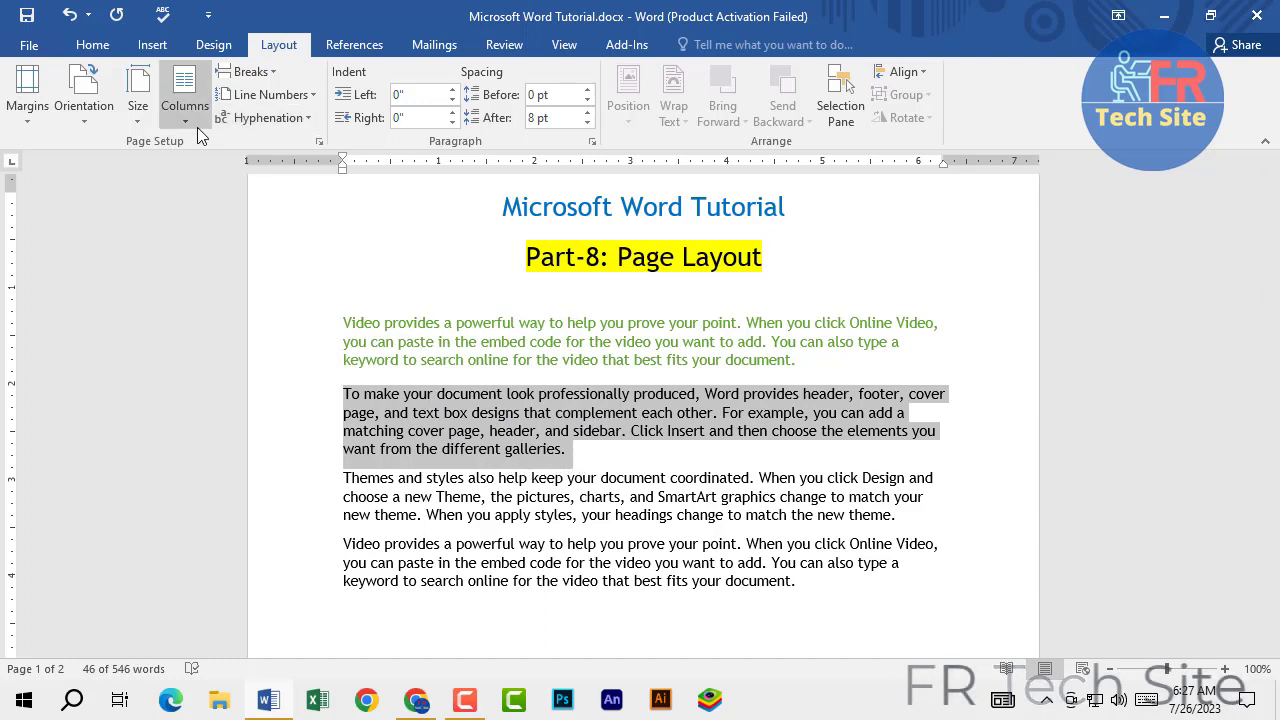
left_click(572, 451)
left_click_drag(572, 451, 344, 400)
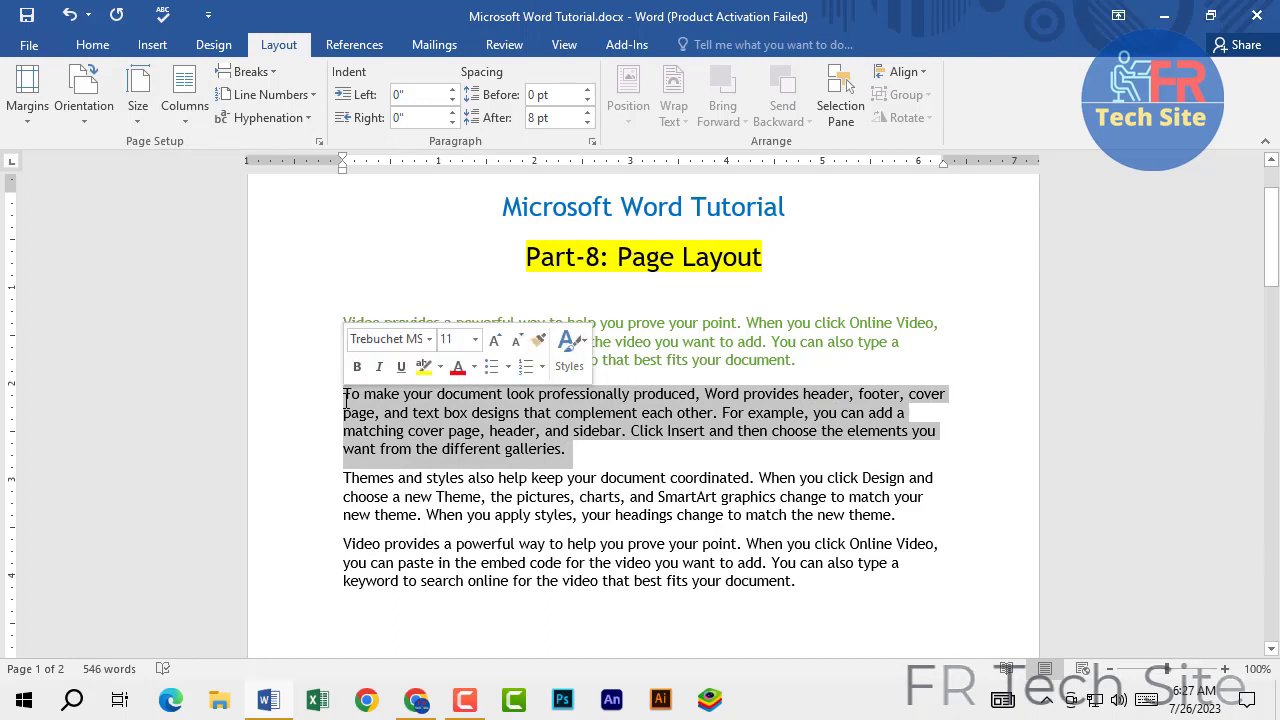
left_click(178, 100)
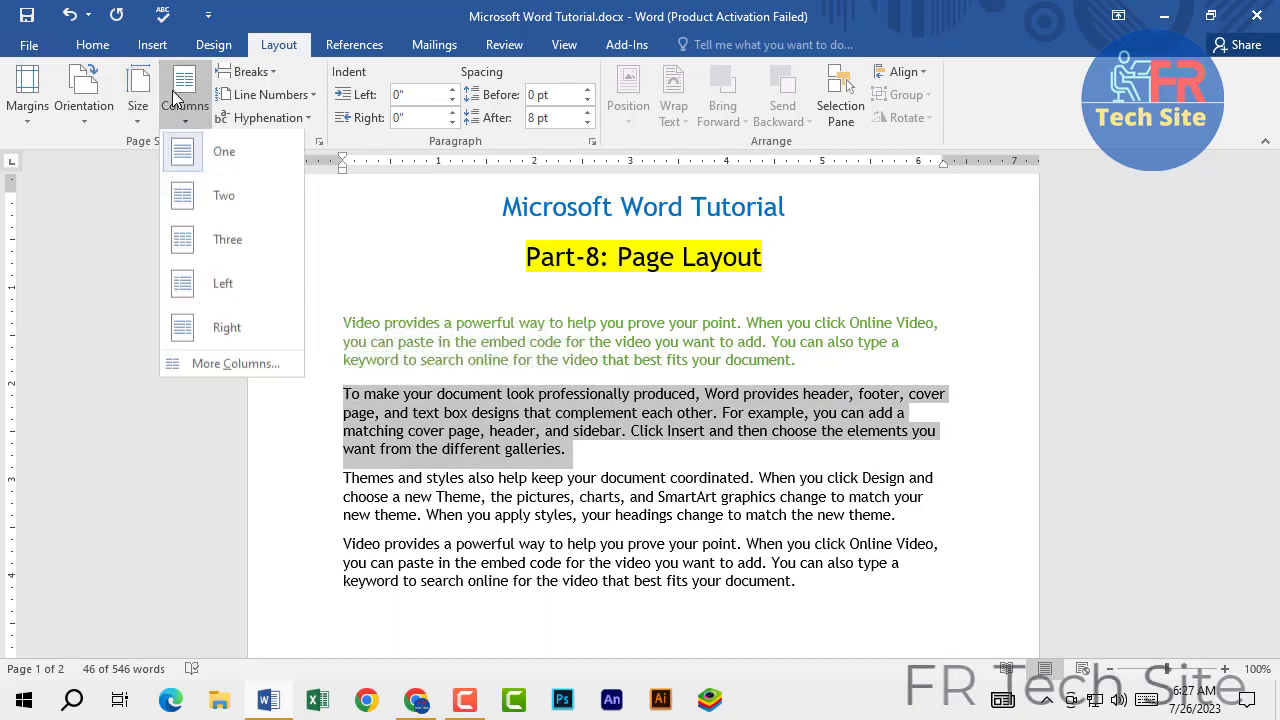
left_click(186, 199)
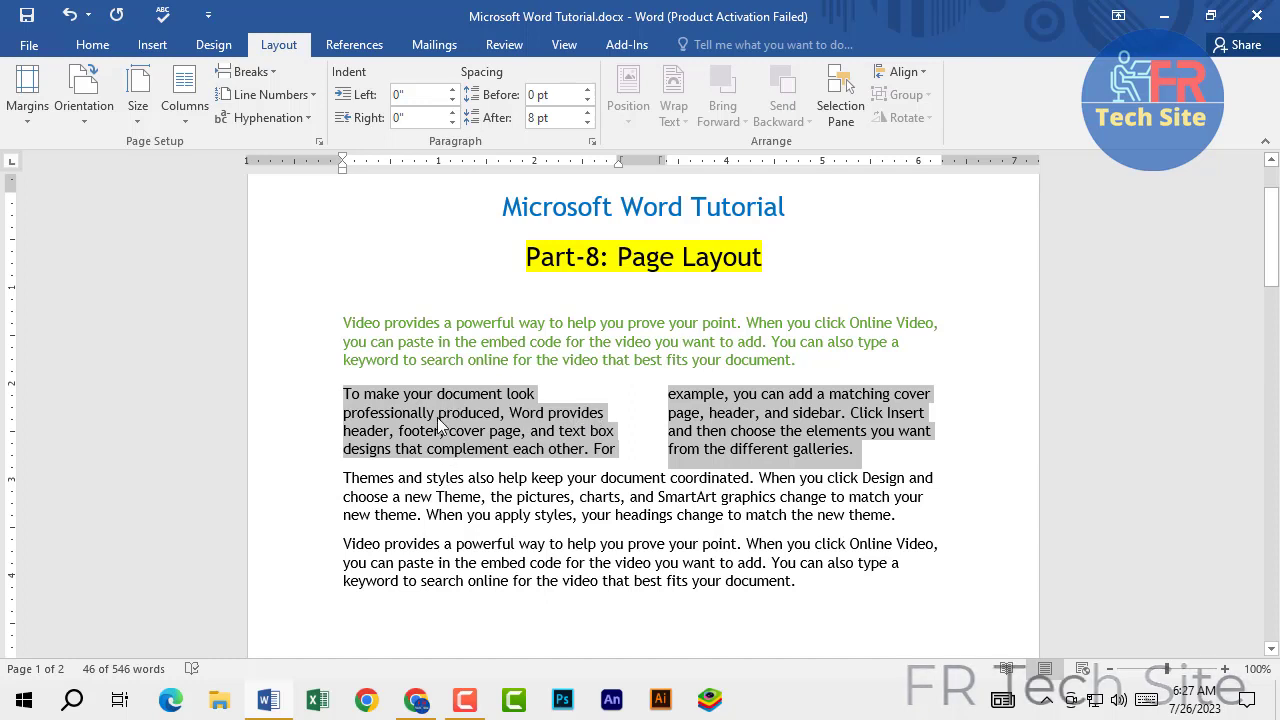
Try the Left and Right uneven column presets on the selected paragraph
left_click(184, 95)
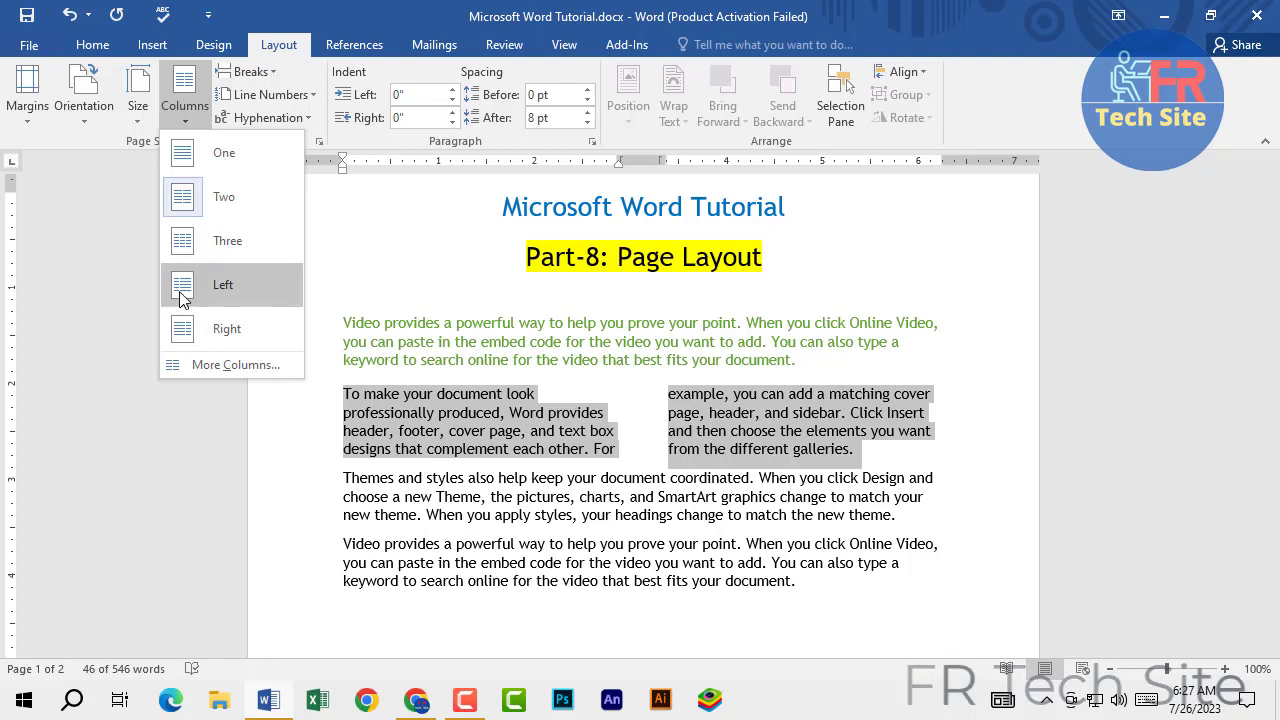
left_click(186, 292)
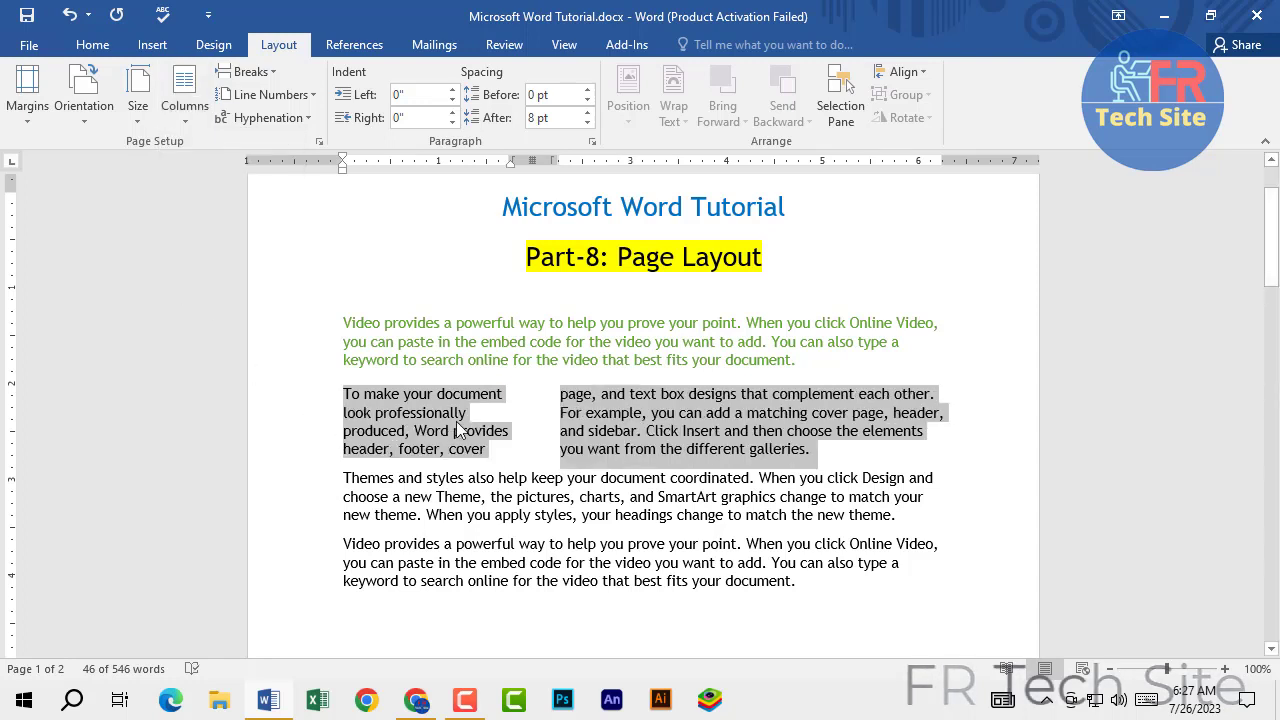
left_click(185, 100)
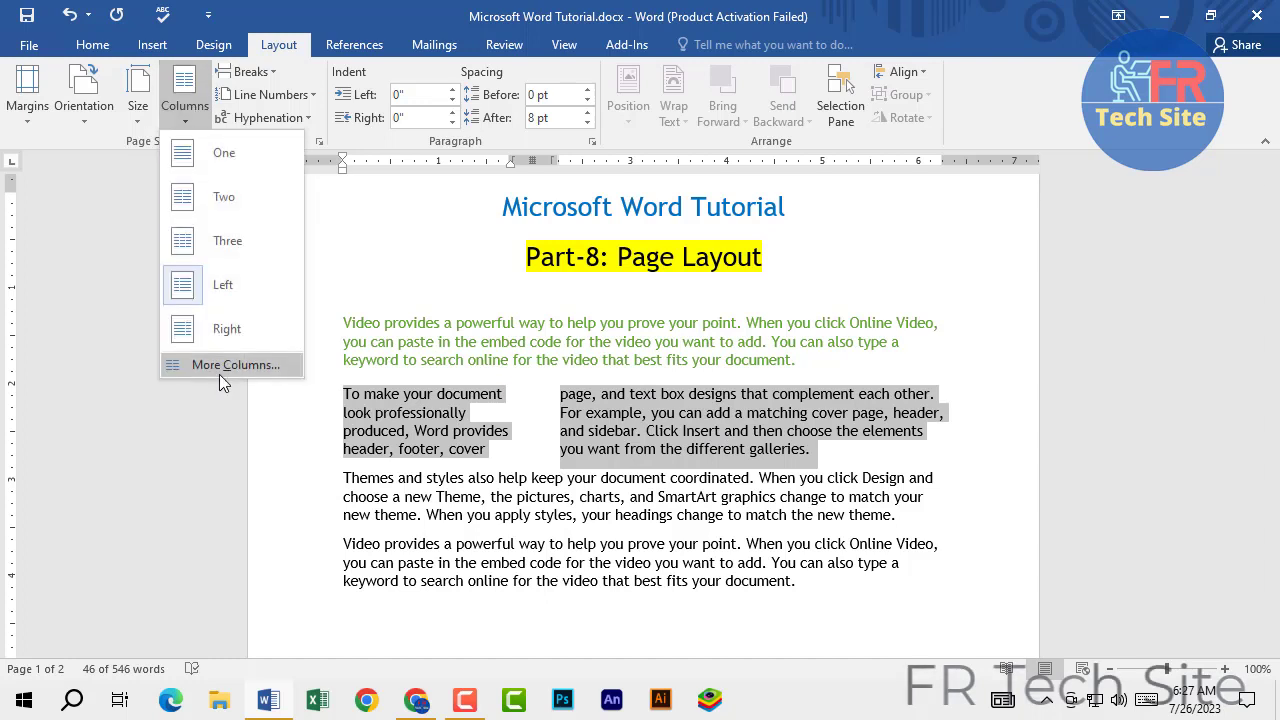
left_click(207, 335)
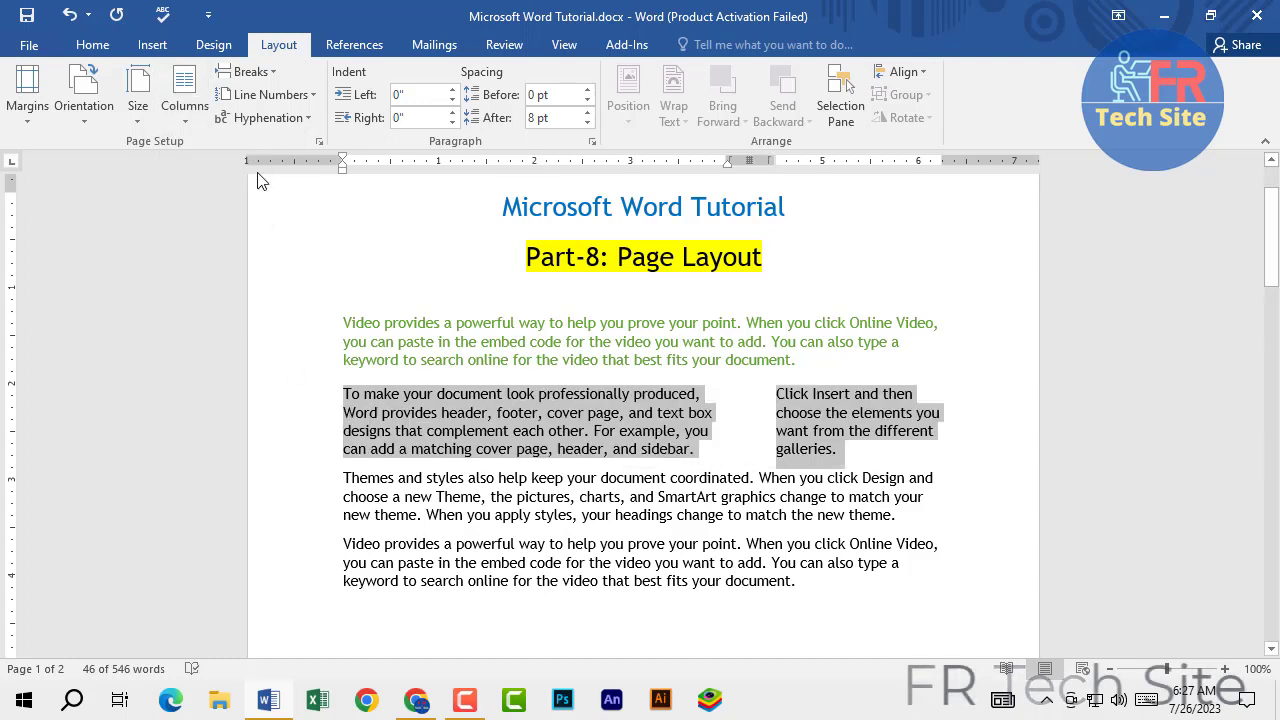
Try three columns on the selected paragraph, and set its number of columns to 5 through the additional column settings
left_click(185, 100)
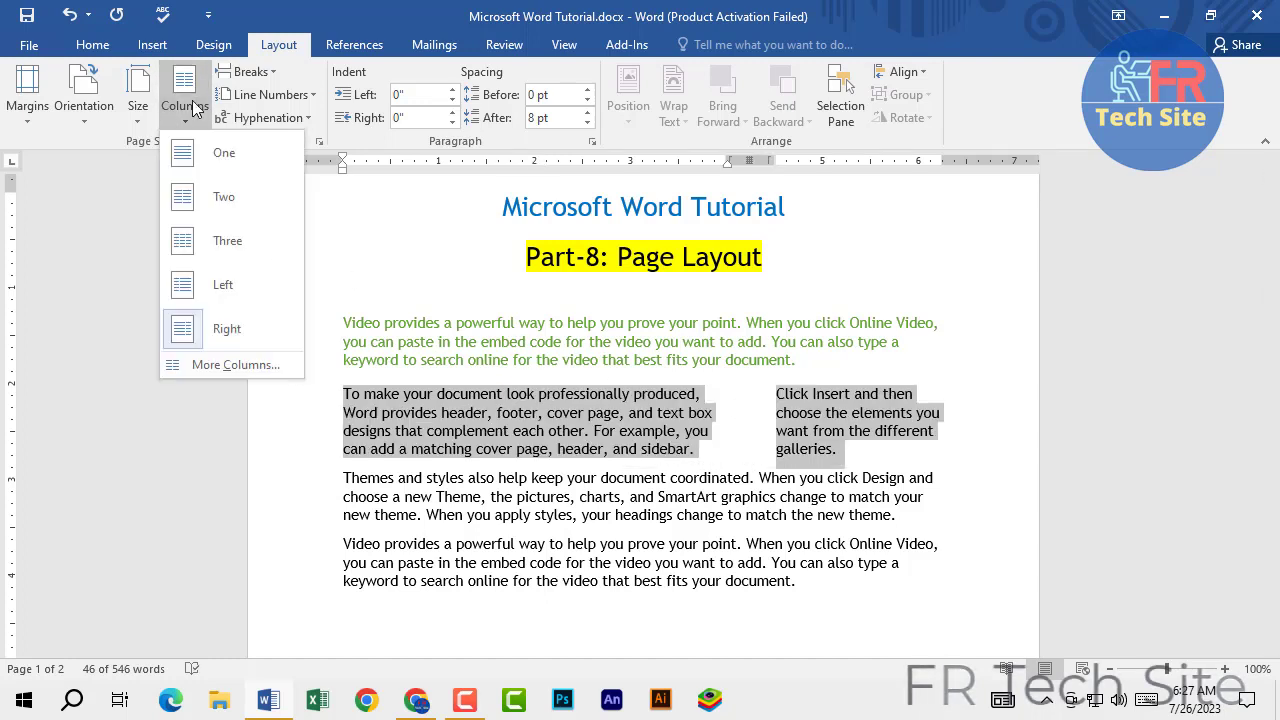
left_click(190, 243)
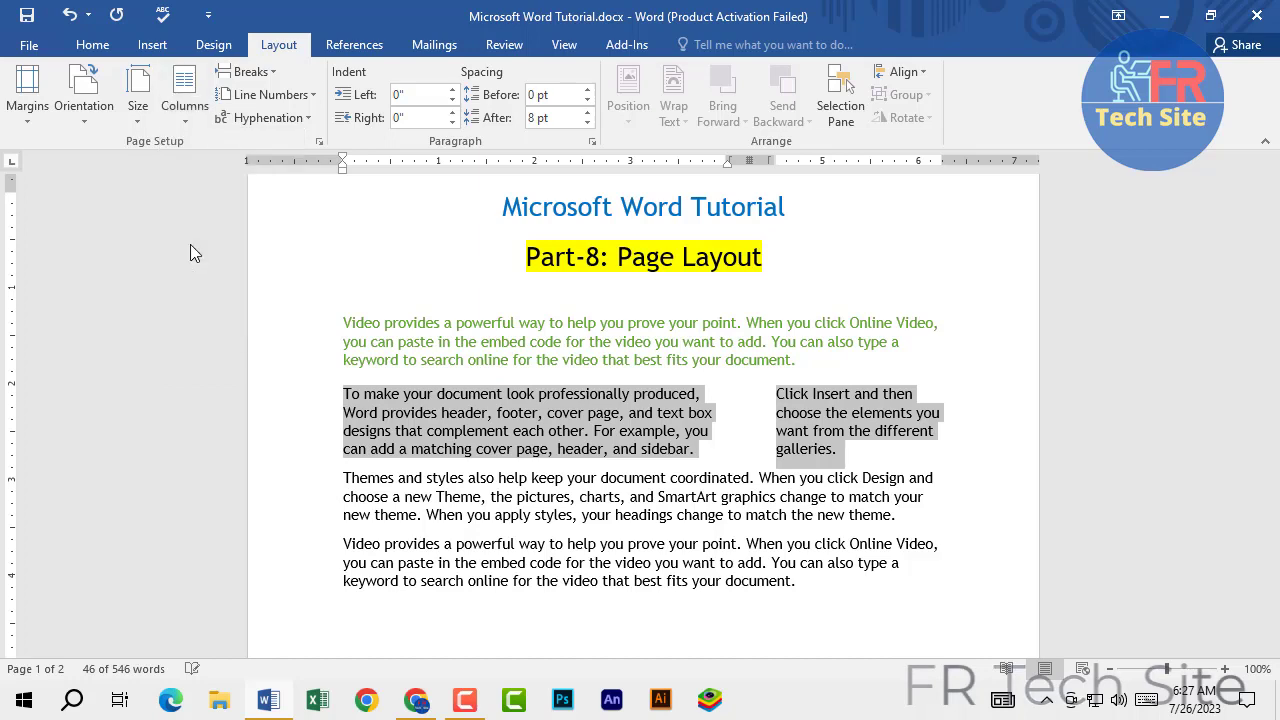
left_click(192, 117)
left_click(220, 364)
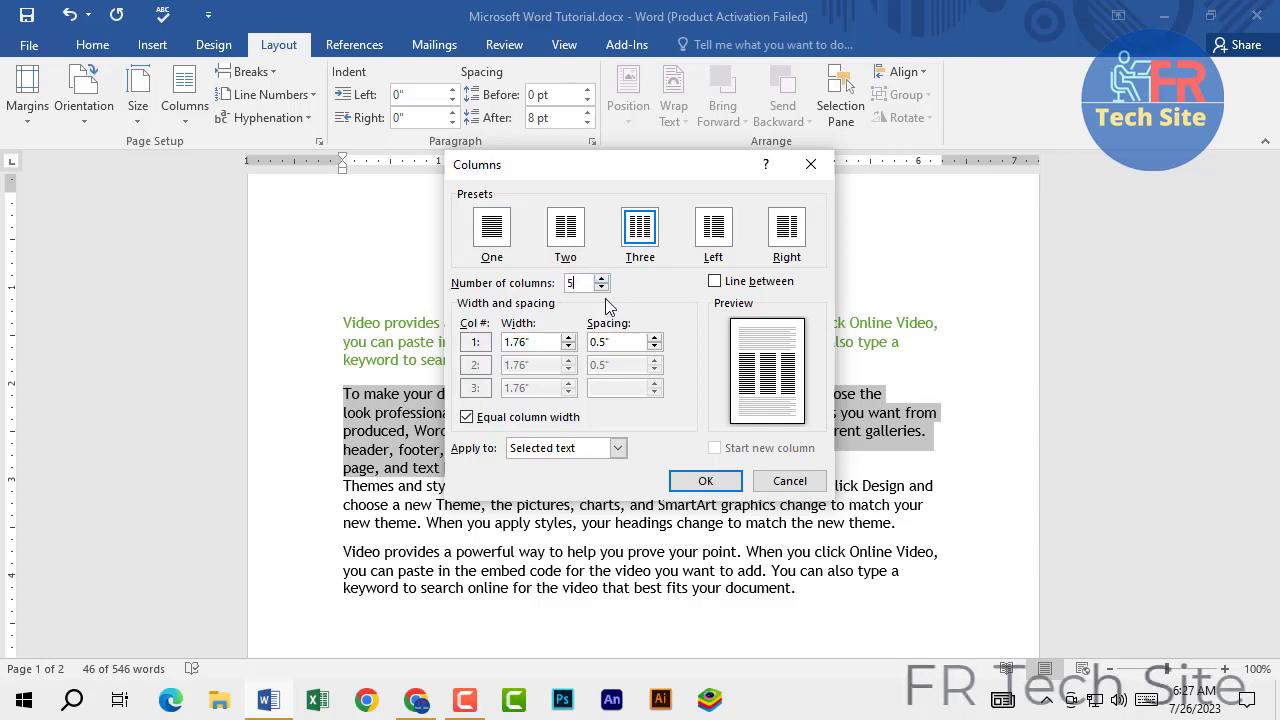
left_click(706, 481)
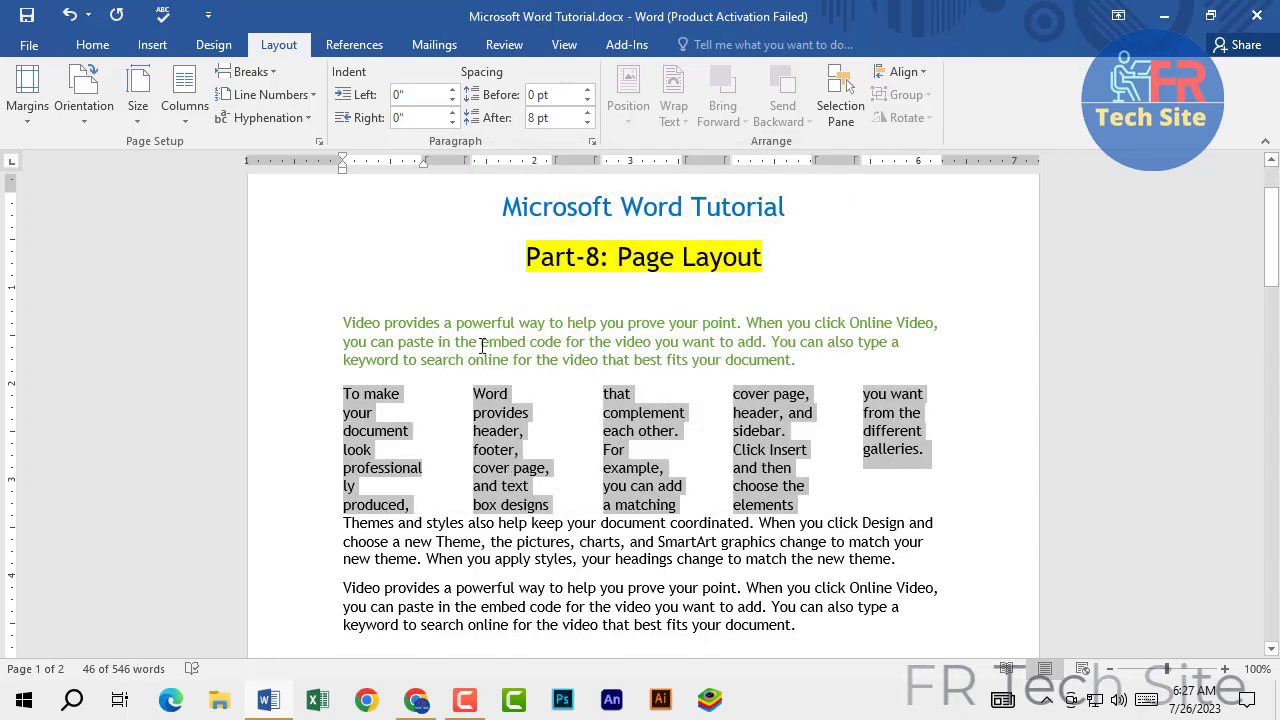
Apply the Three column preset to the selected paragraph and clear the text selection
left_click(185, 114)
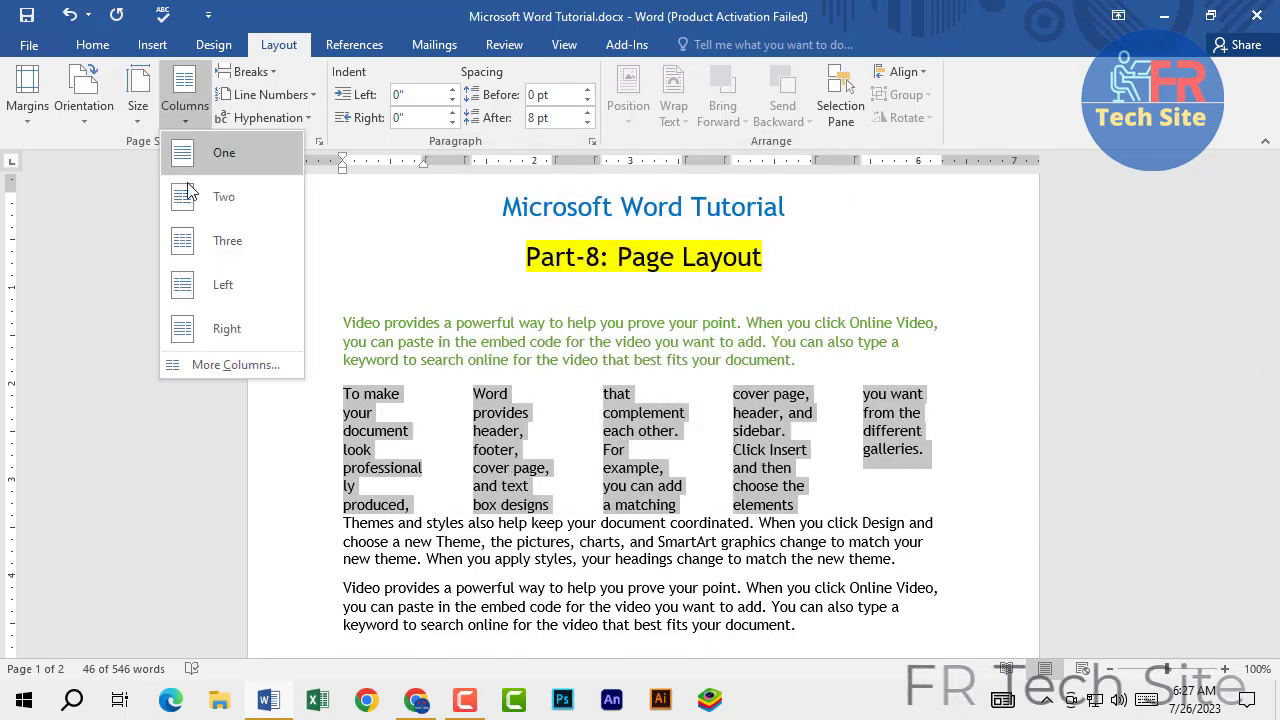
left_click(189, 249)
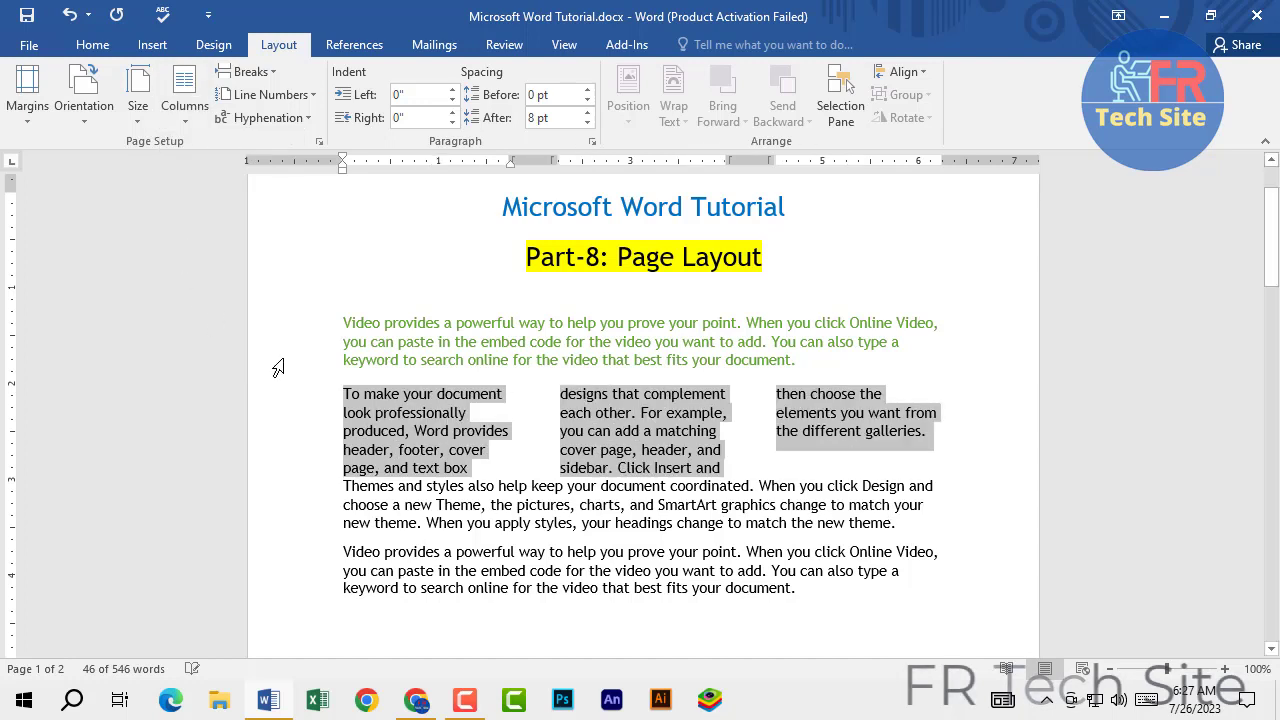
left_click(540, 450)
left_click(535, 430)
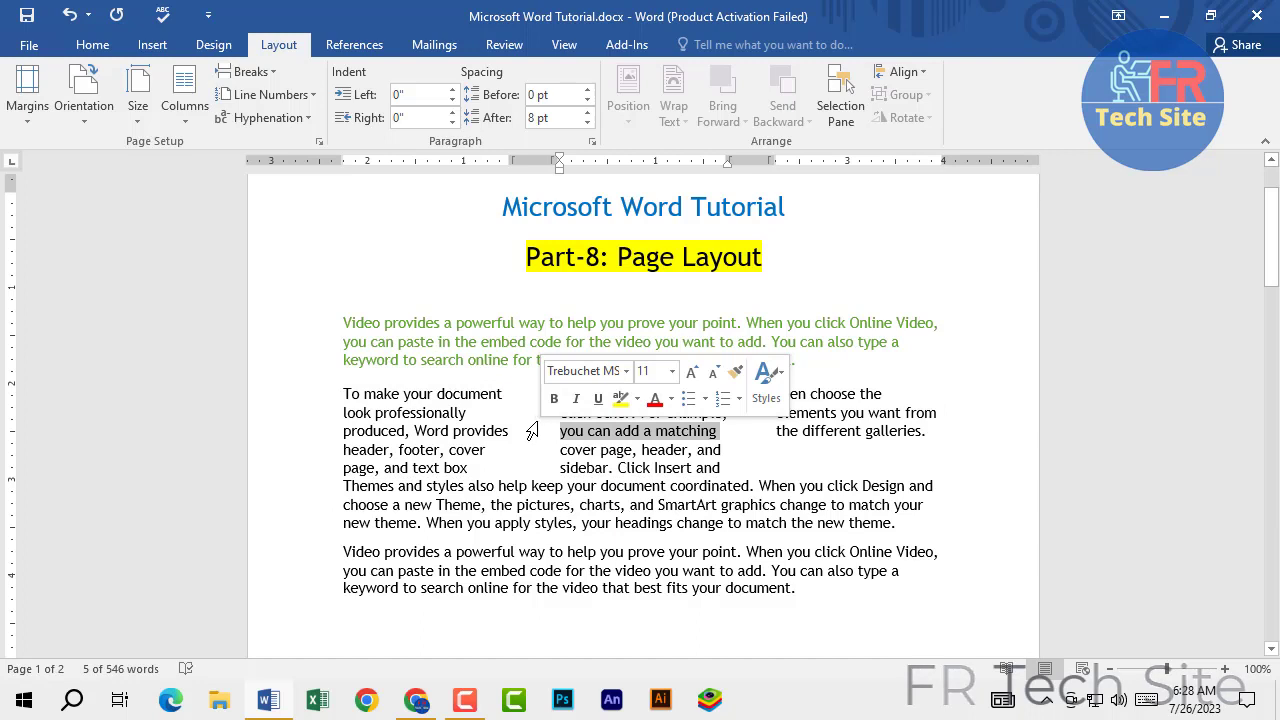
left_click(531, 412)
left_click(522, 393)
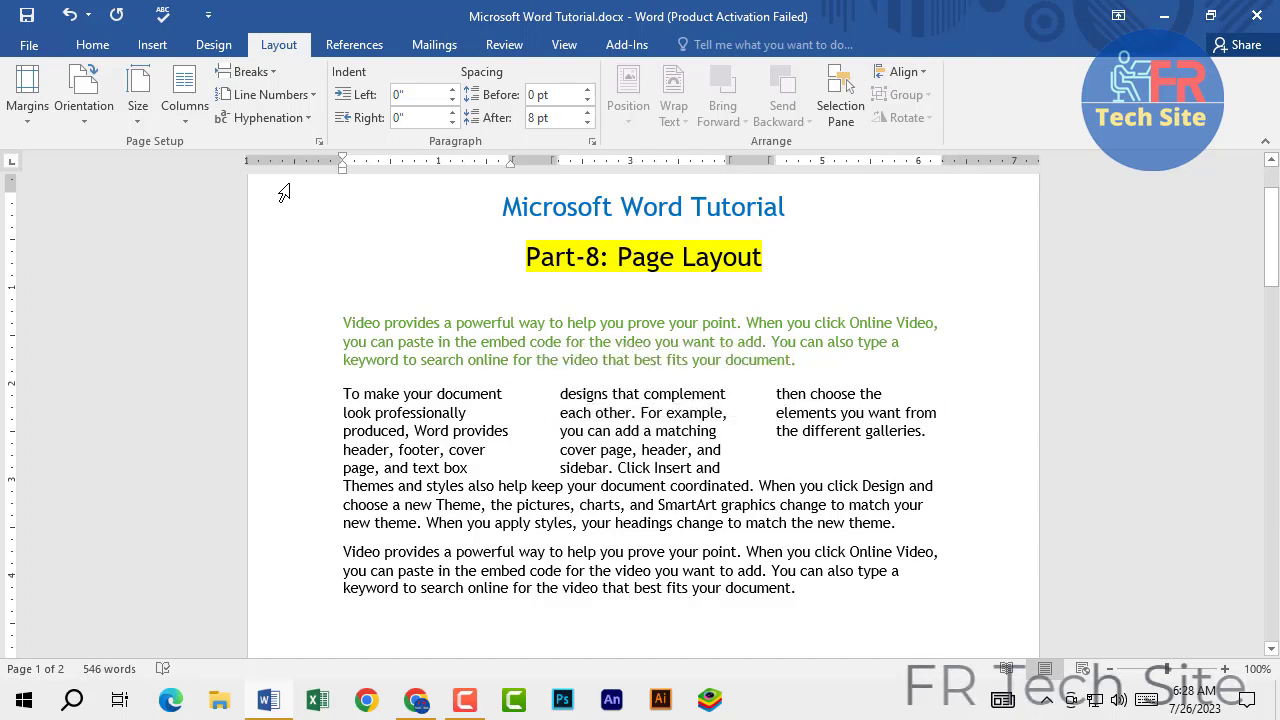
Add a line between the section's three columns and narrow the spacing between them
left_click(189, 106)
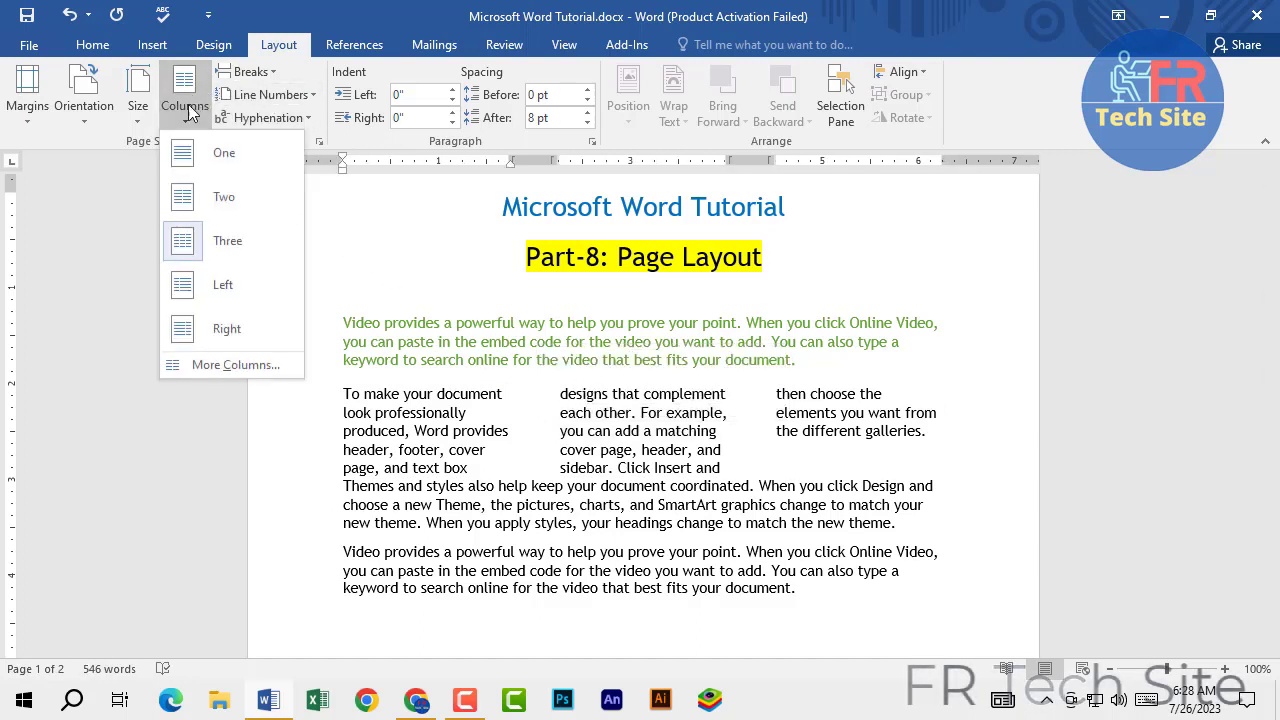
left_click(211, 362)
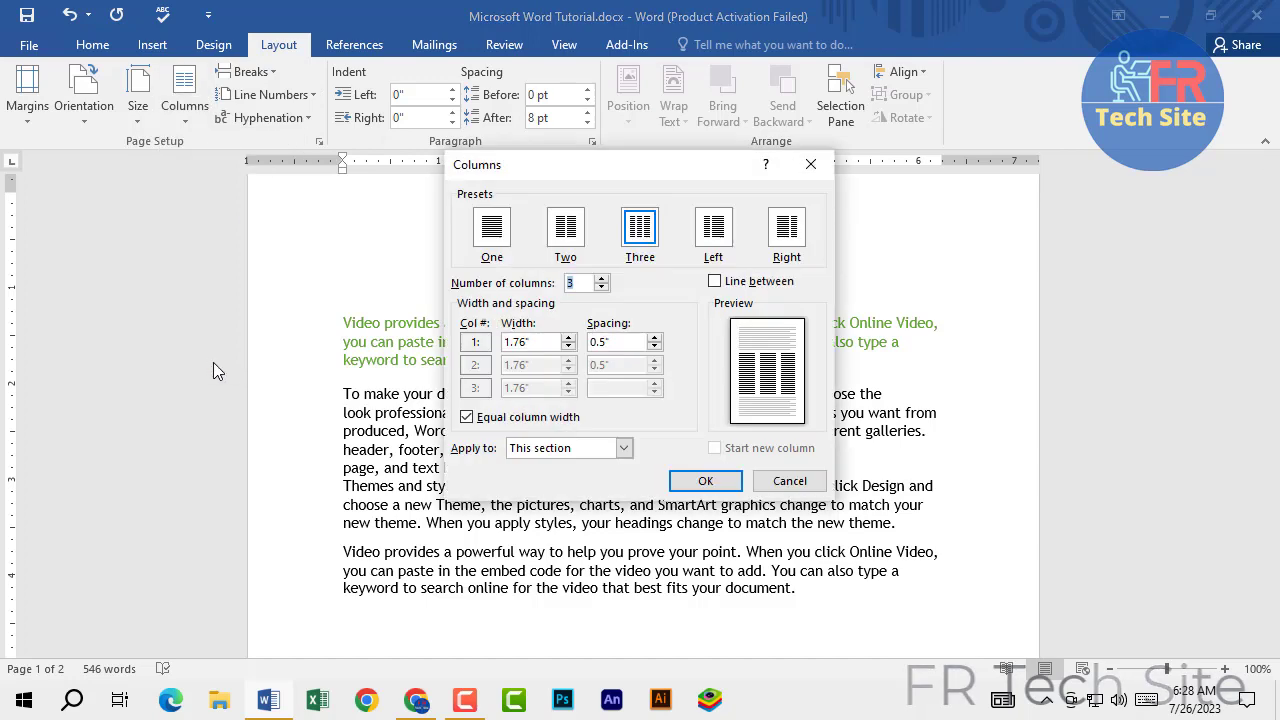
left_click(715, 283)
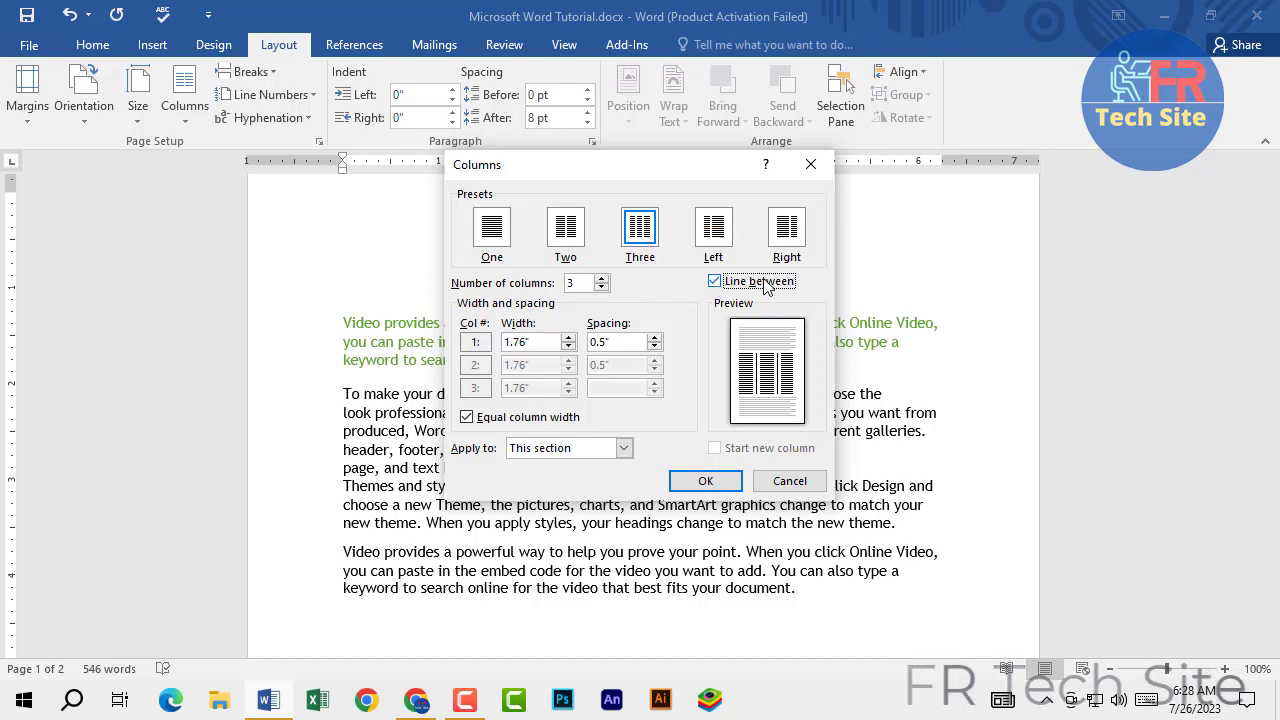
left_click(705, 480)
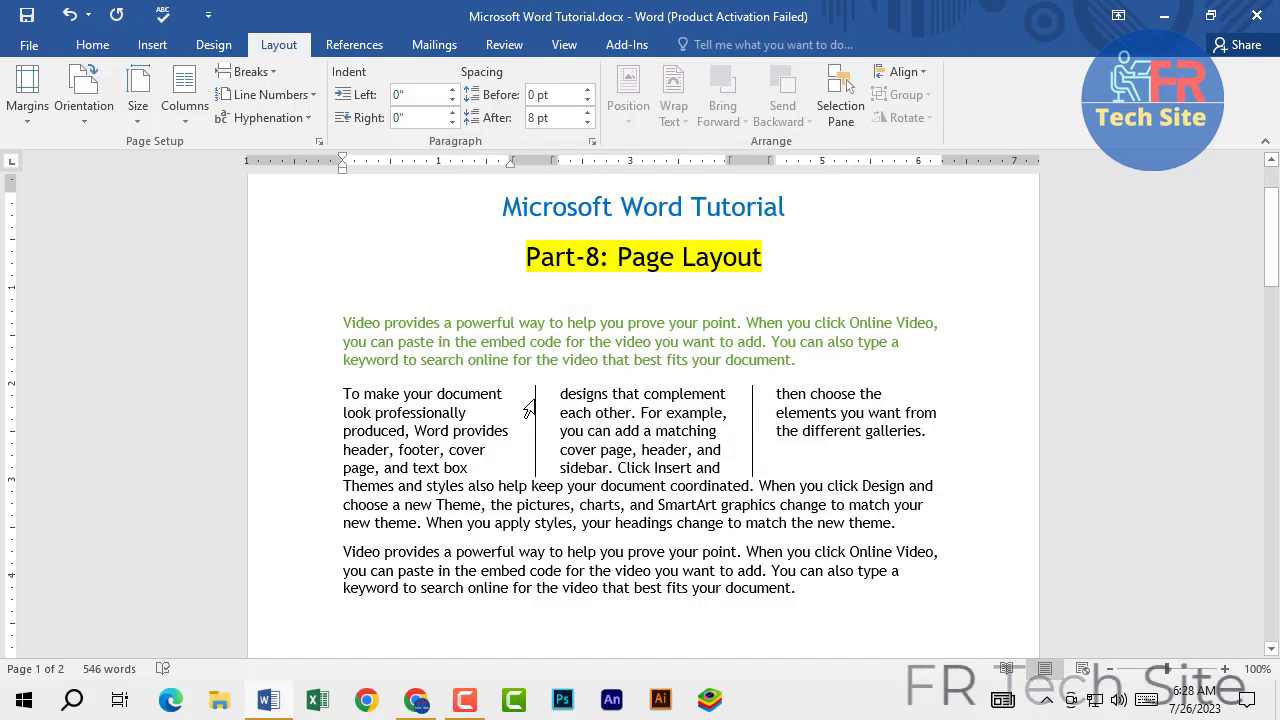
left_click(187, 120)
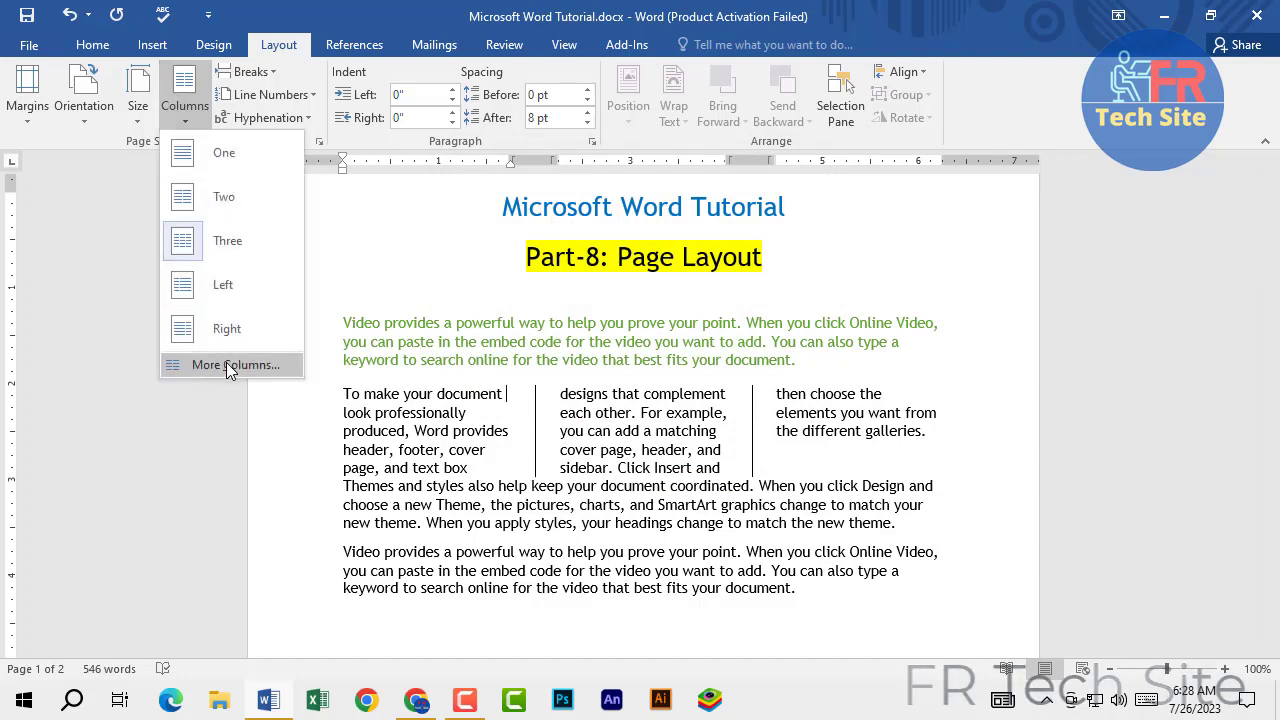
left_click(226, 362)
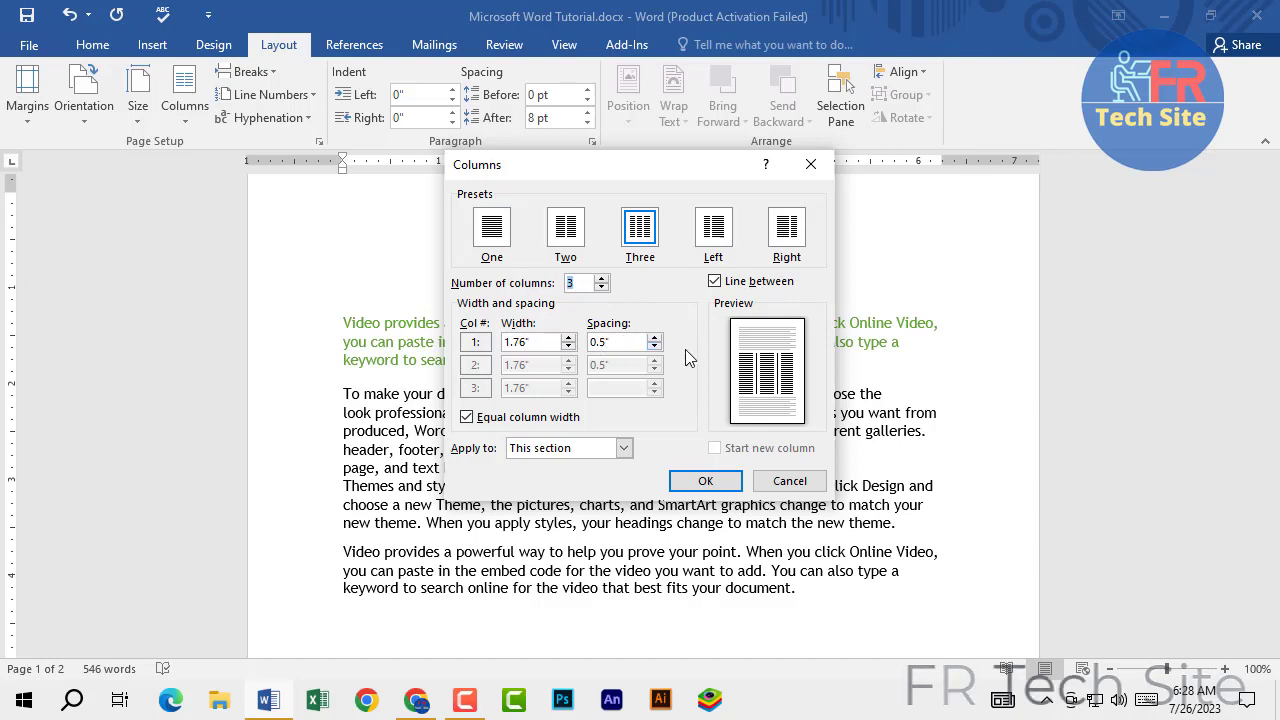
left_click(654, 347)
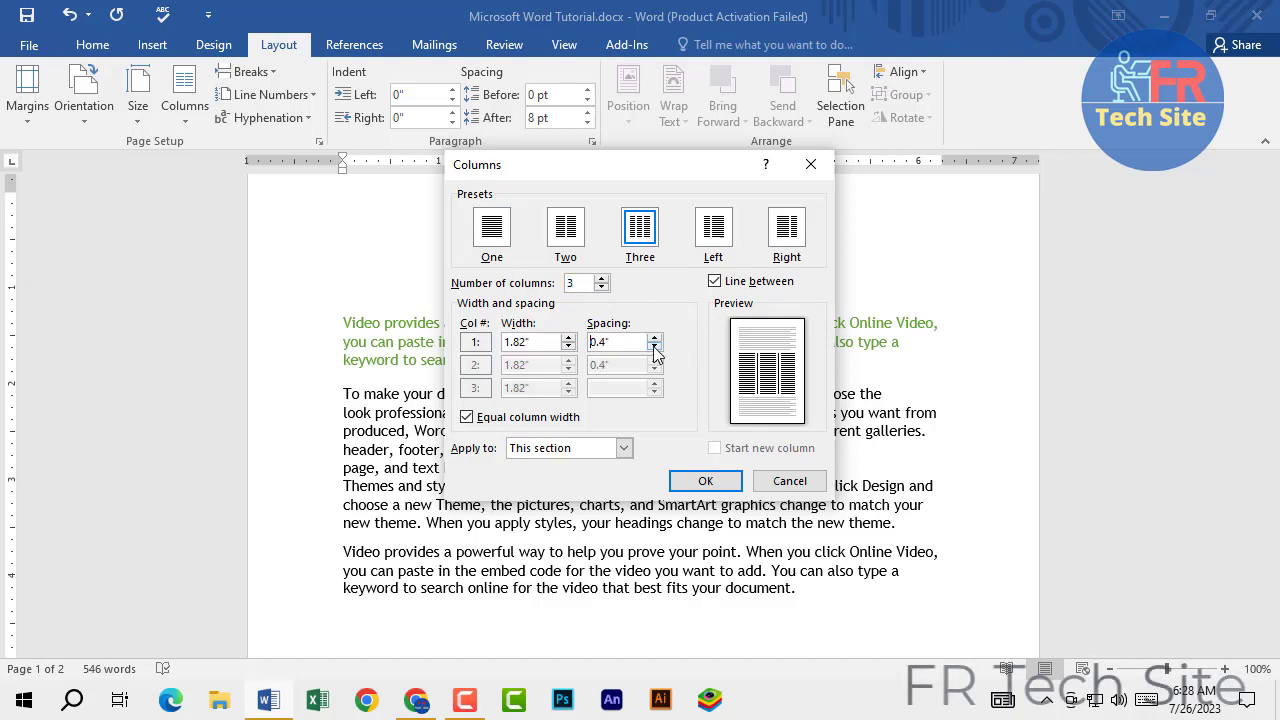
left_click(703, 481)
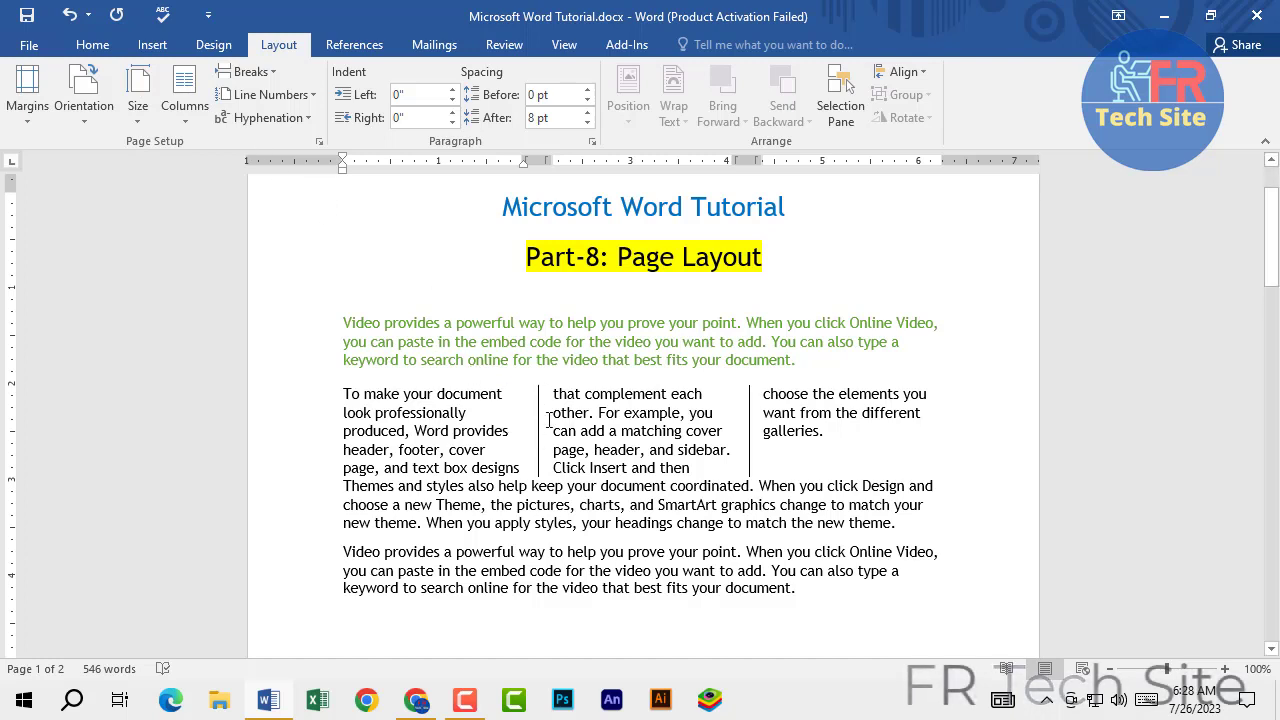
Return the three-column section to a single column
left_click(184, 108)
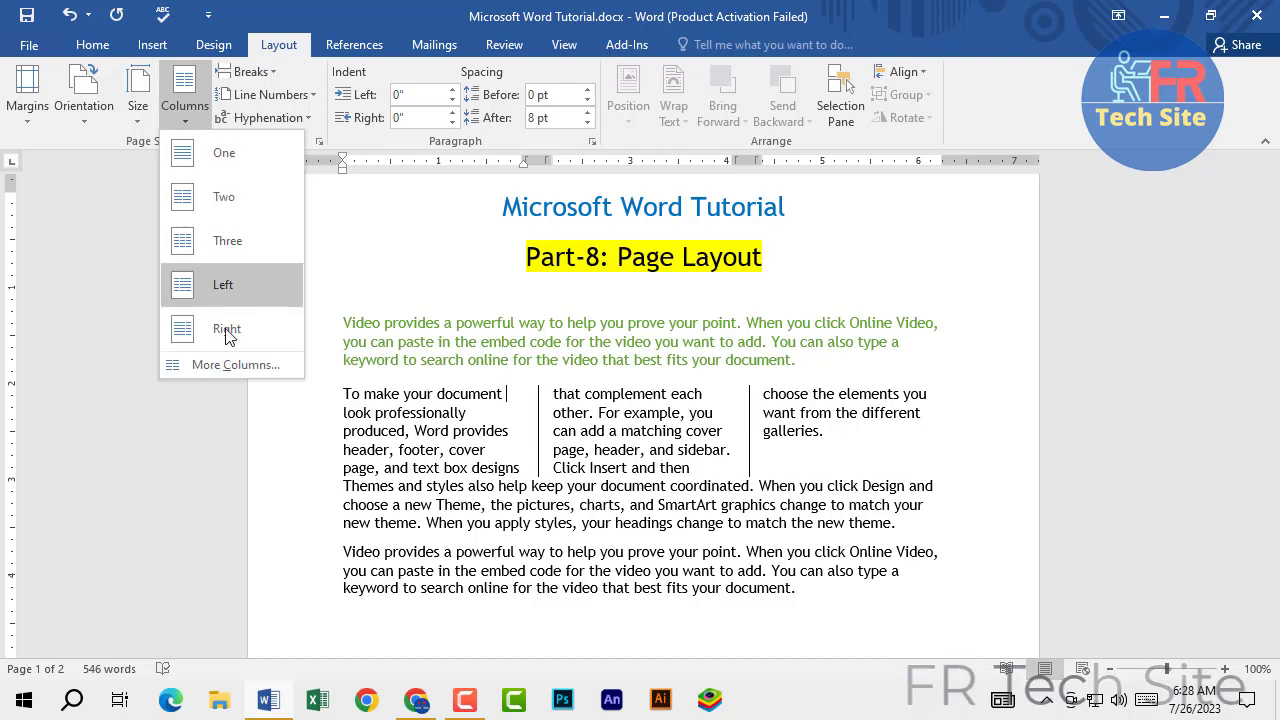
left_click(183, 154)
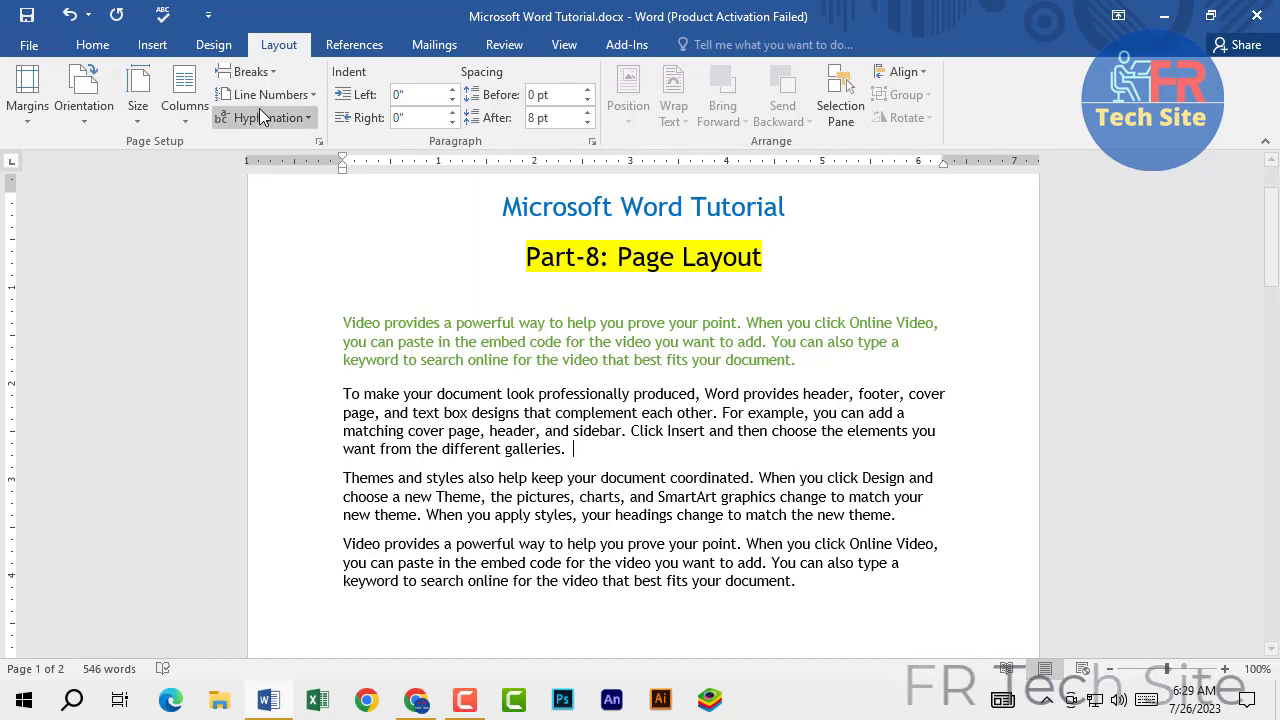
Try a page break after the paragraph ending "different galleries", check the text on the following page, and undo the break
left_click(250, 73)
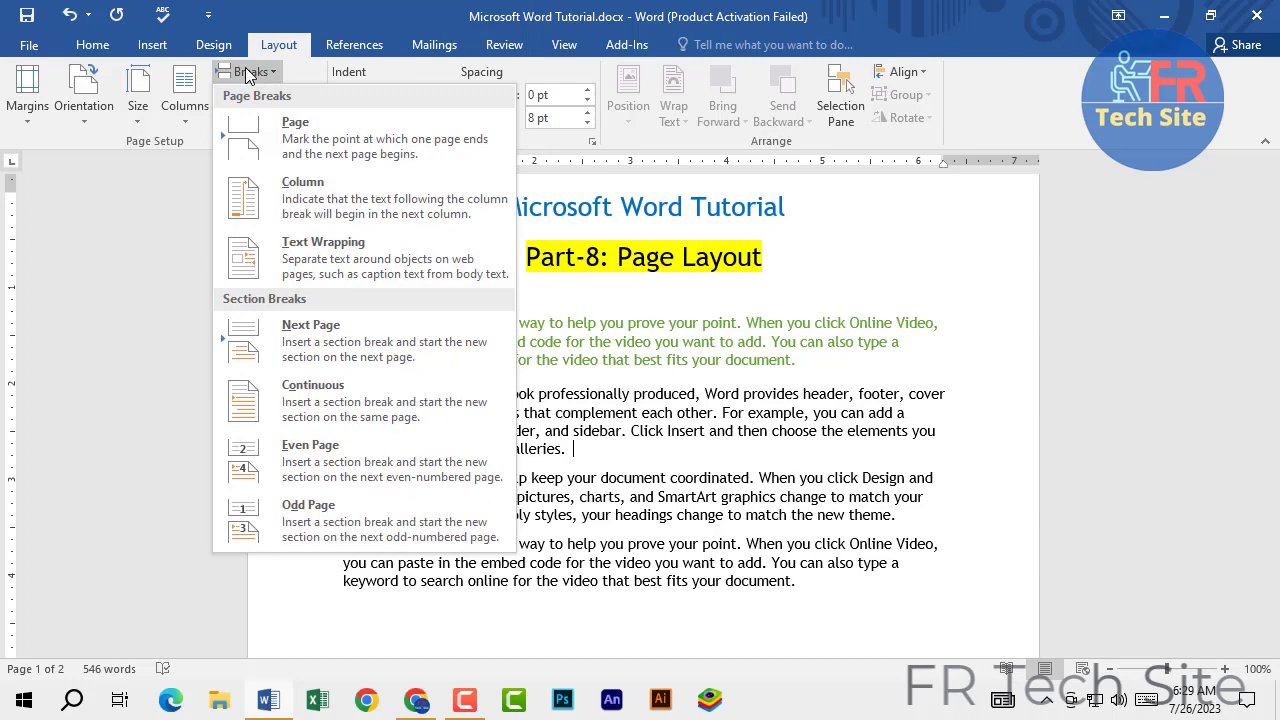
left_click(252, 140)
scroll(473, 597, "down", 15)
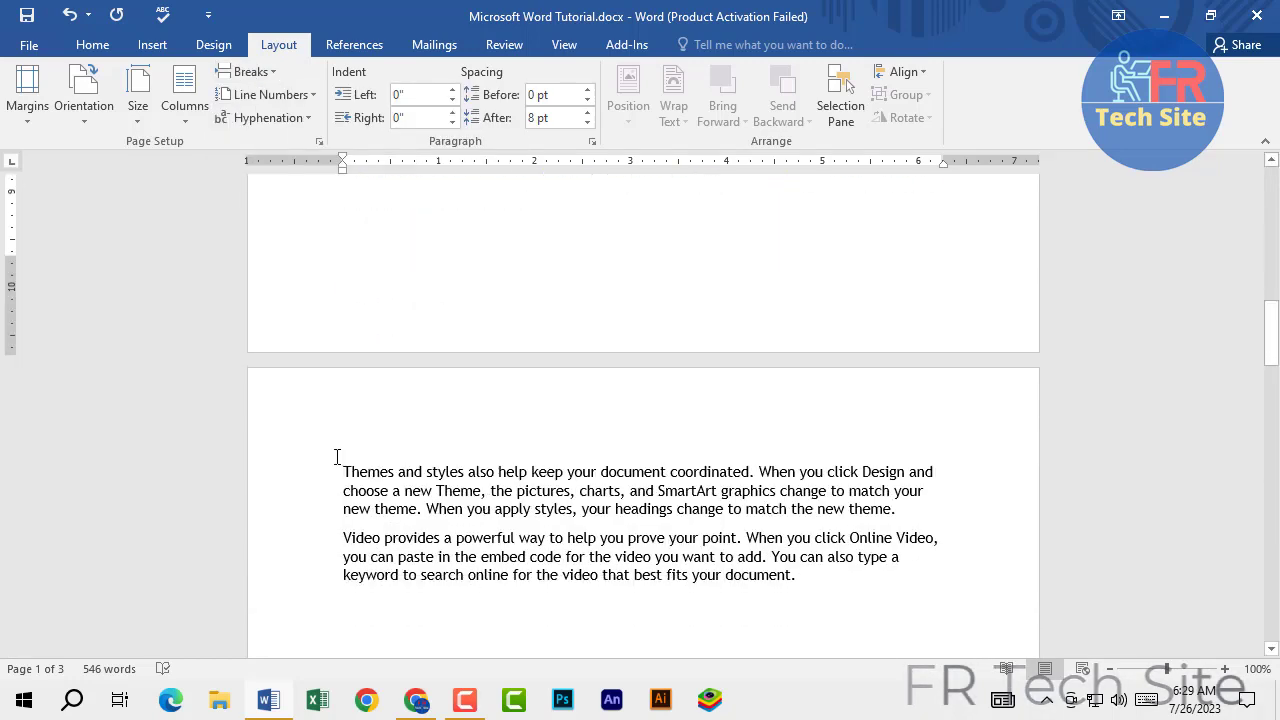
left_click(734, 626, "shift")
scroll(700, 540, "down", 10)
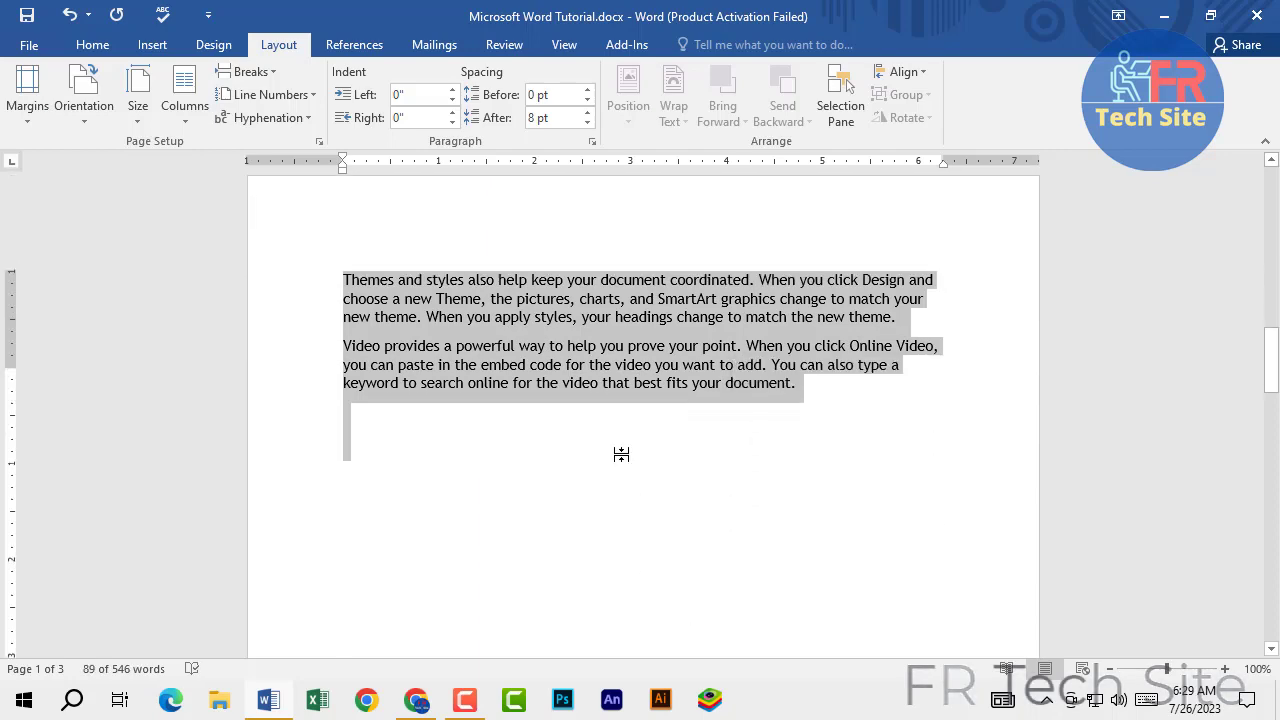
scroll(560, 355, "up", 1)
left_click(511, 373)
scroll(514, 372, "up", 6)
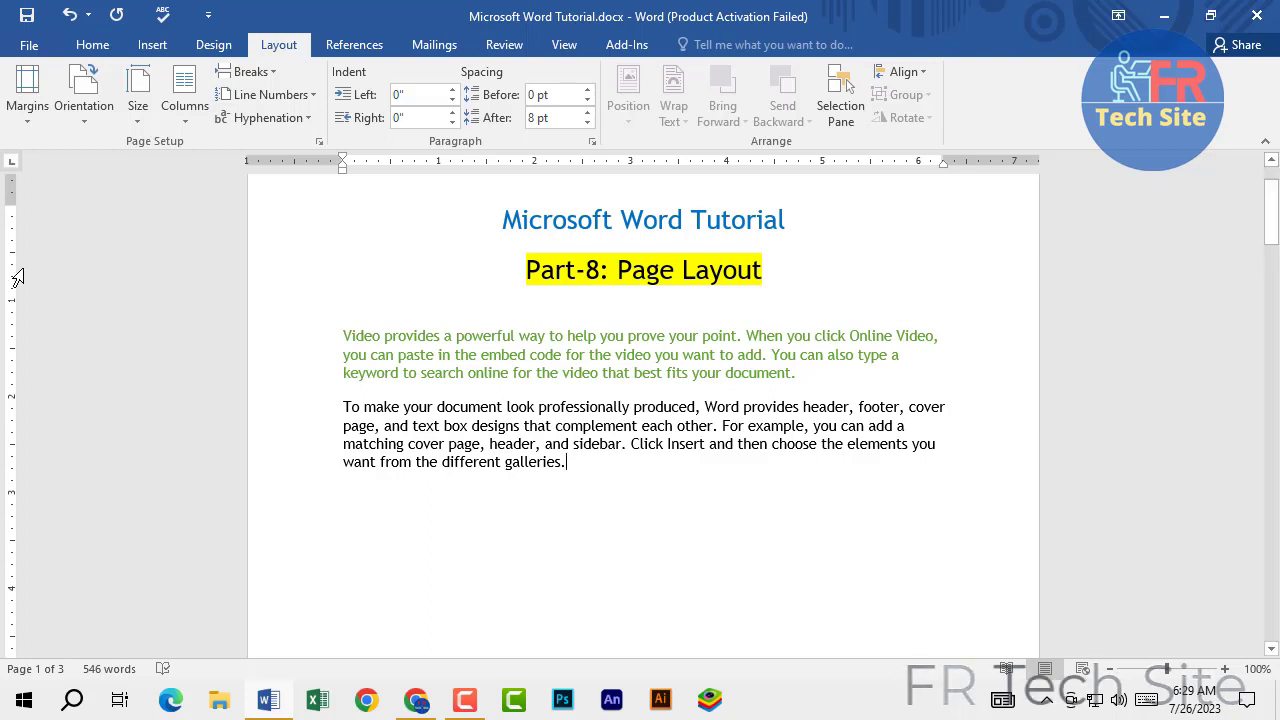
key("ctrl+z")
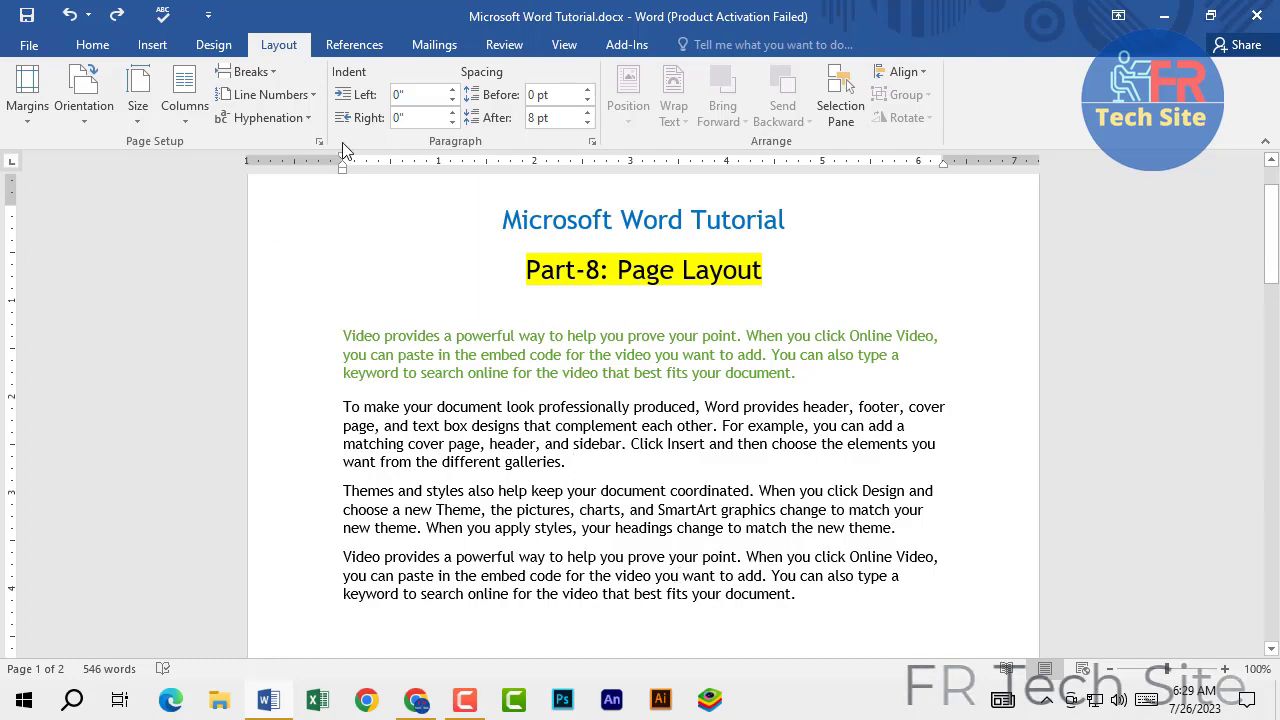
left_click(266, 75)
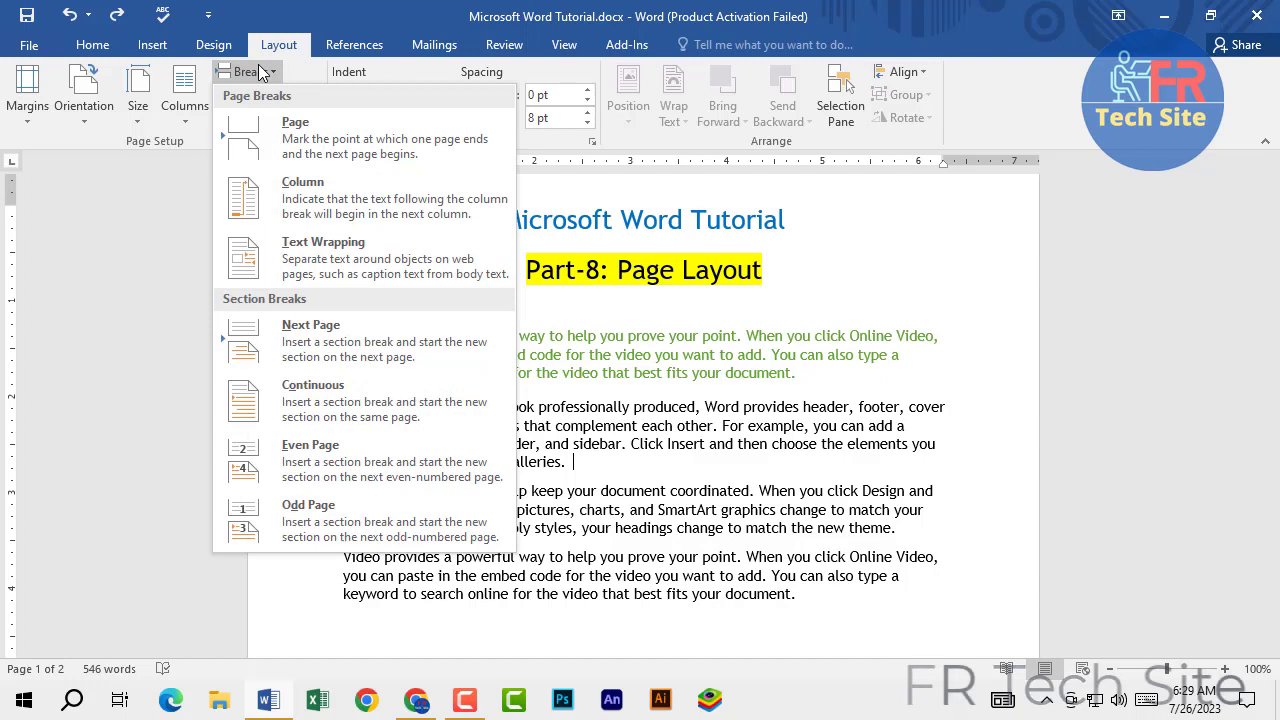
left_click(262, 73)
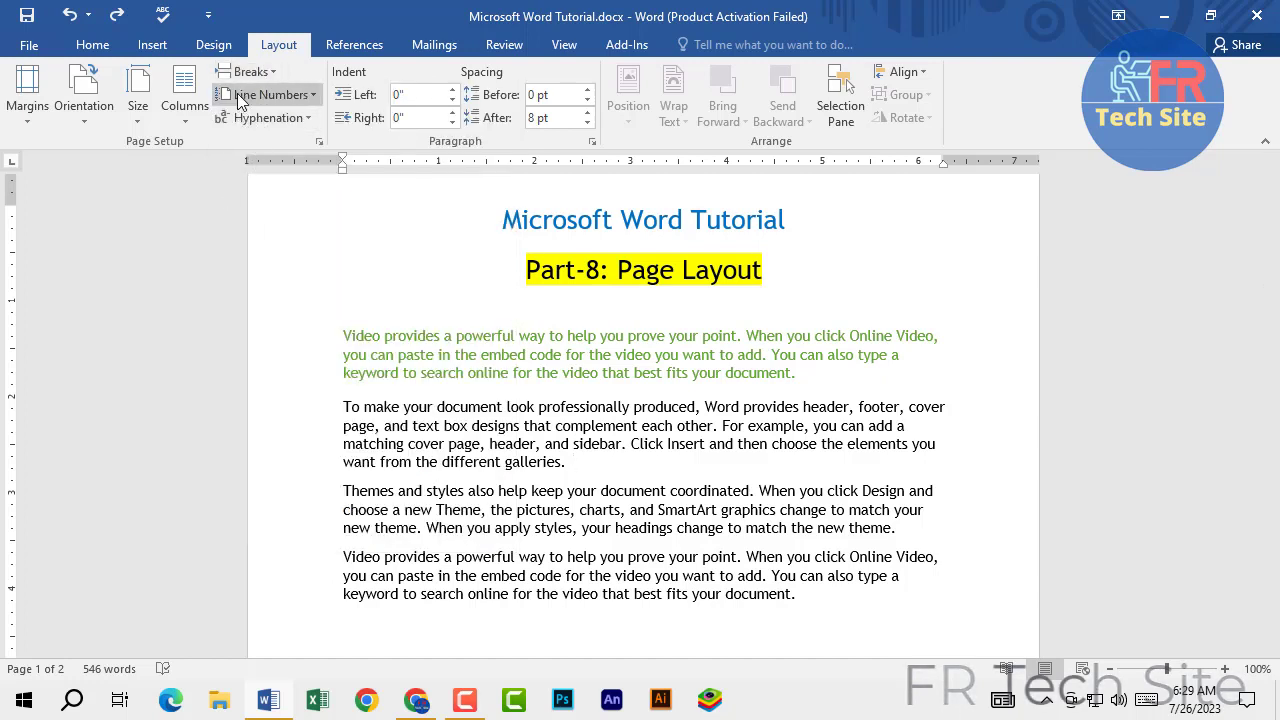
left_click(240, 96)
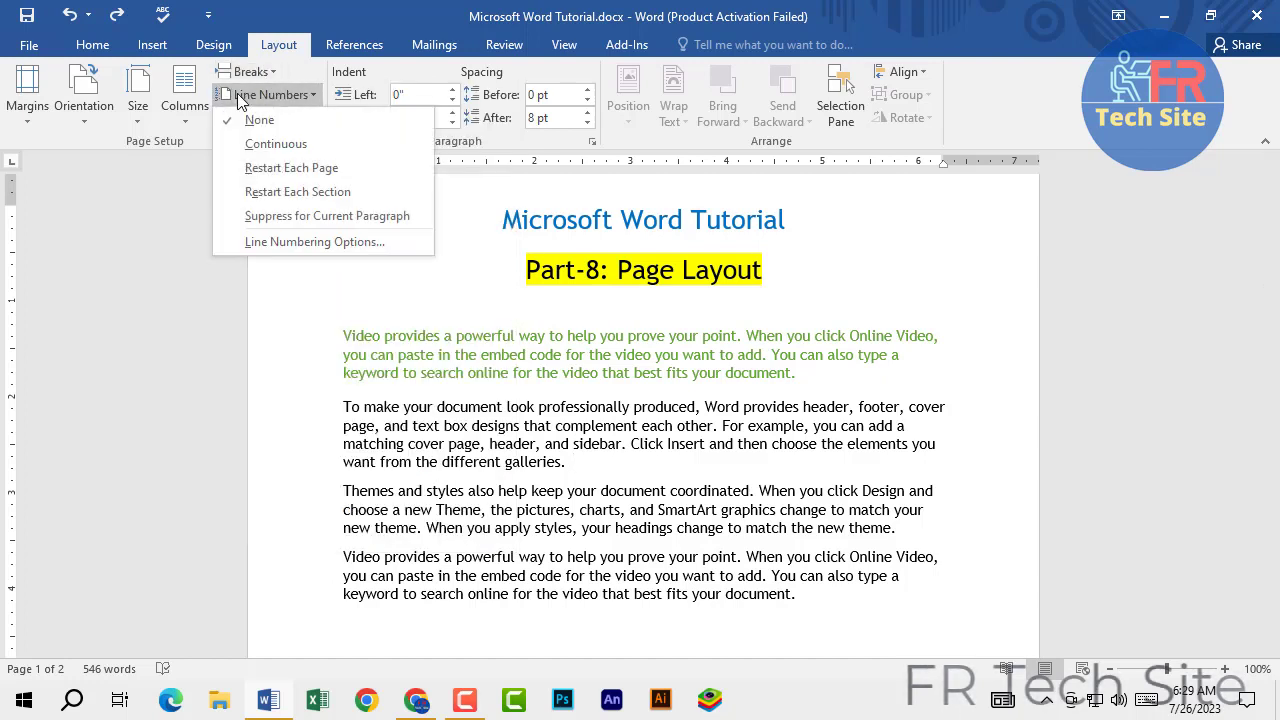
left_click(318, 362)
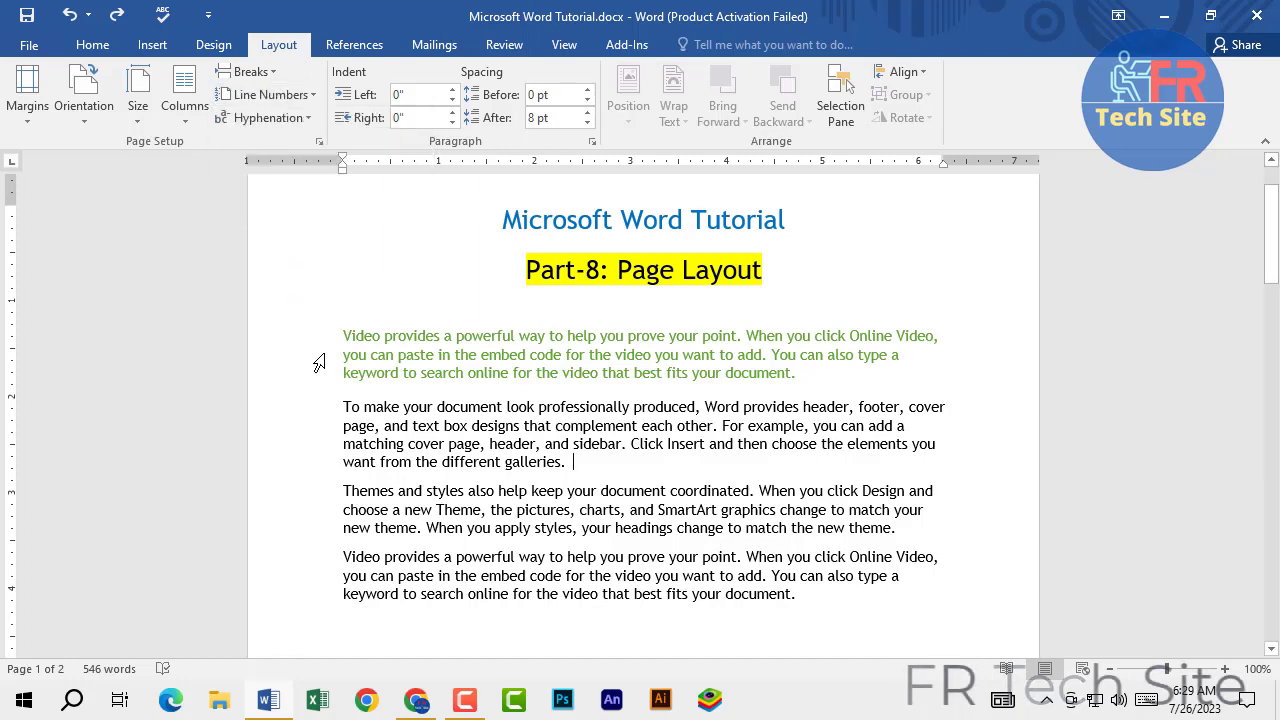
scroll(277, 323, "down", 2)
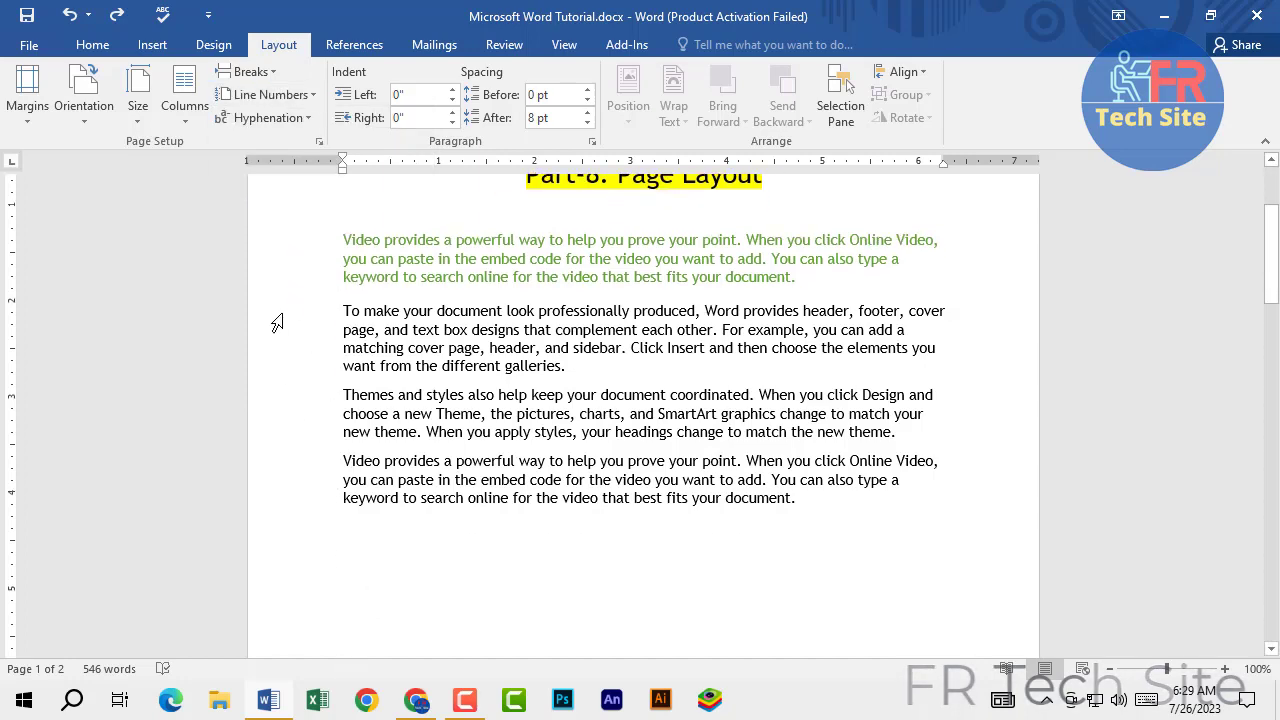
scroll(362, 540, "down", 3)
scroll(386, 429, "up", 6)
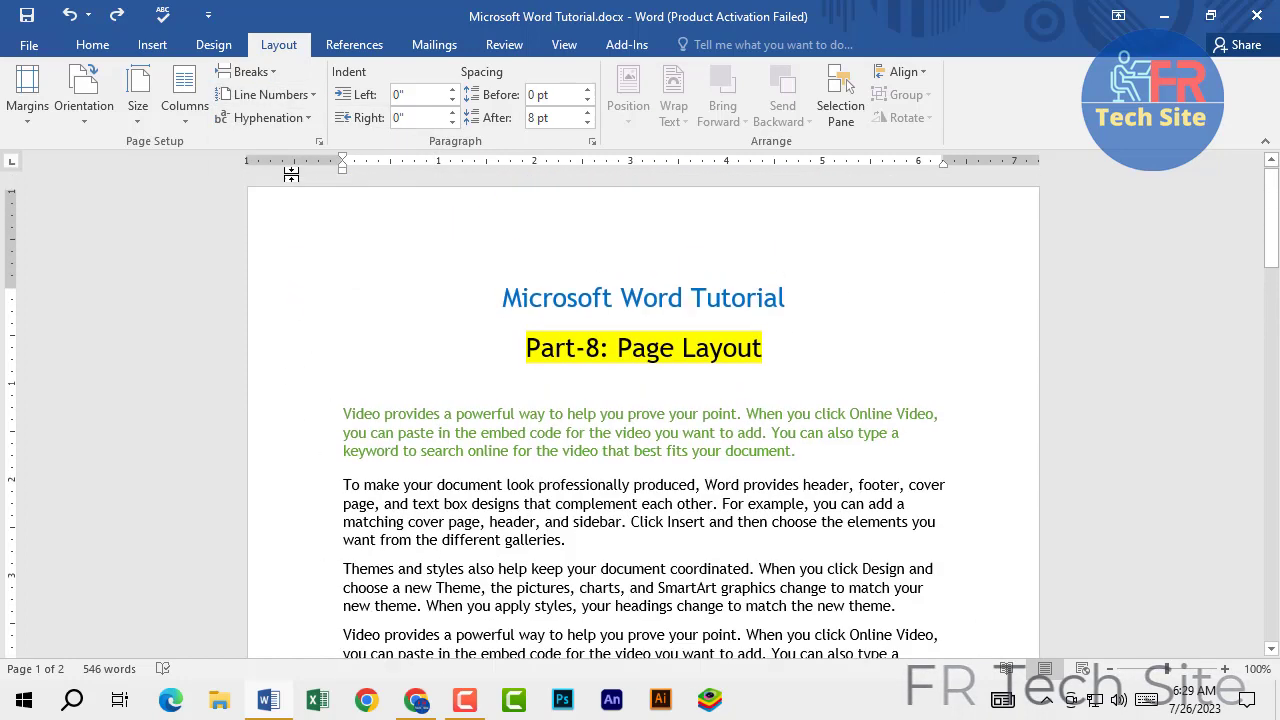
Number the lines of the section beginning "To make your document", with the Restart Each Page option, and check the result
left_click(247, 95)
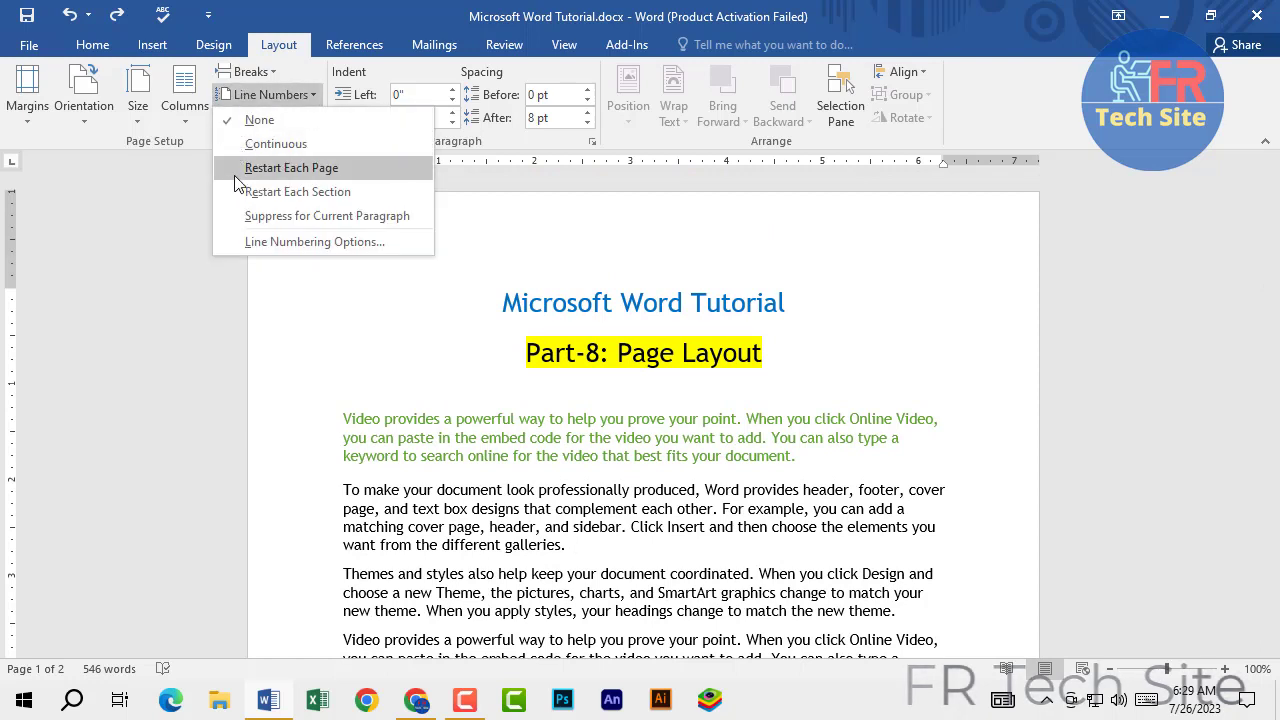
left_click(290, 168)
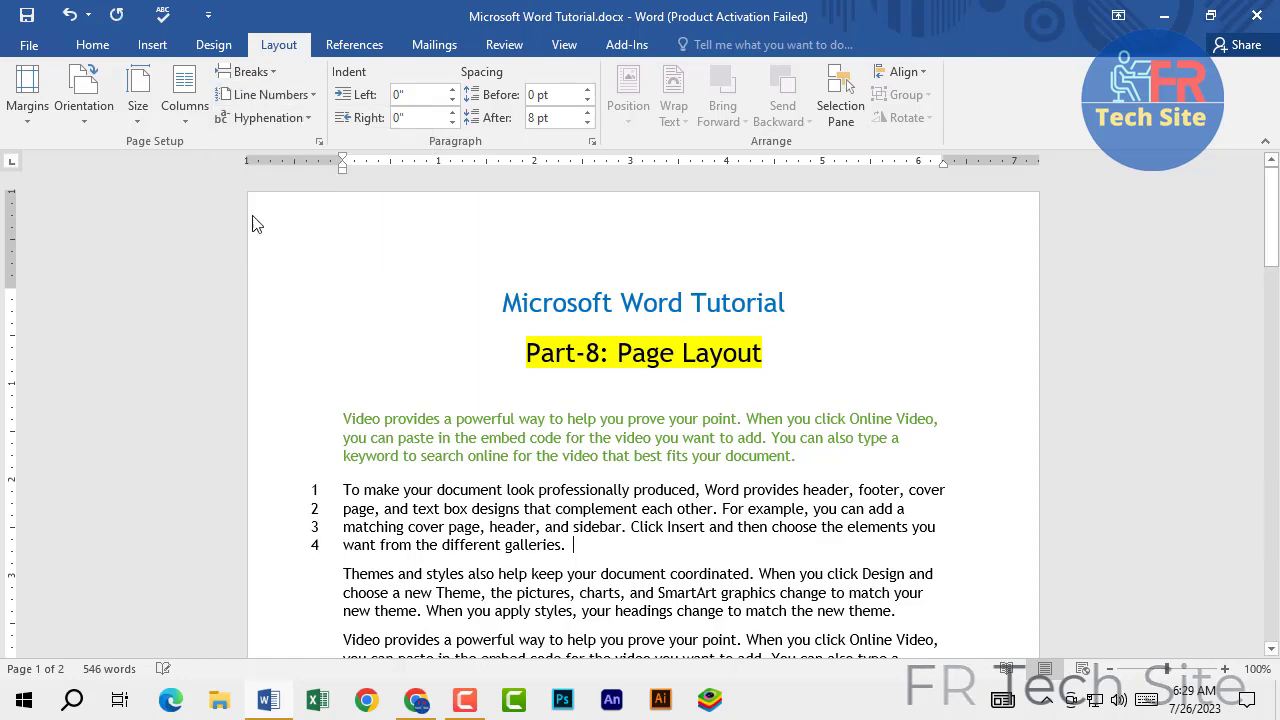
scroll(322, 530, "down", 3)
scroll(331, 495, "up", 3)
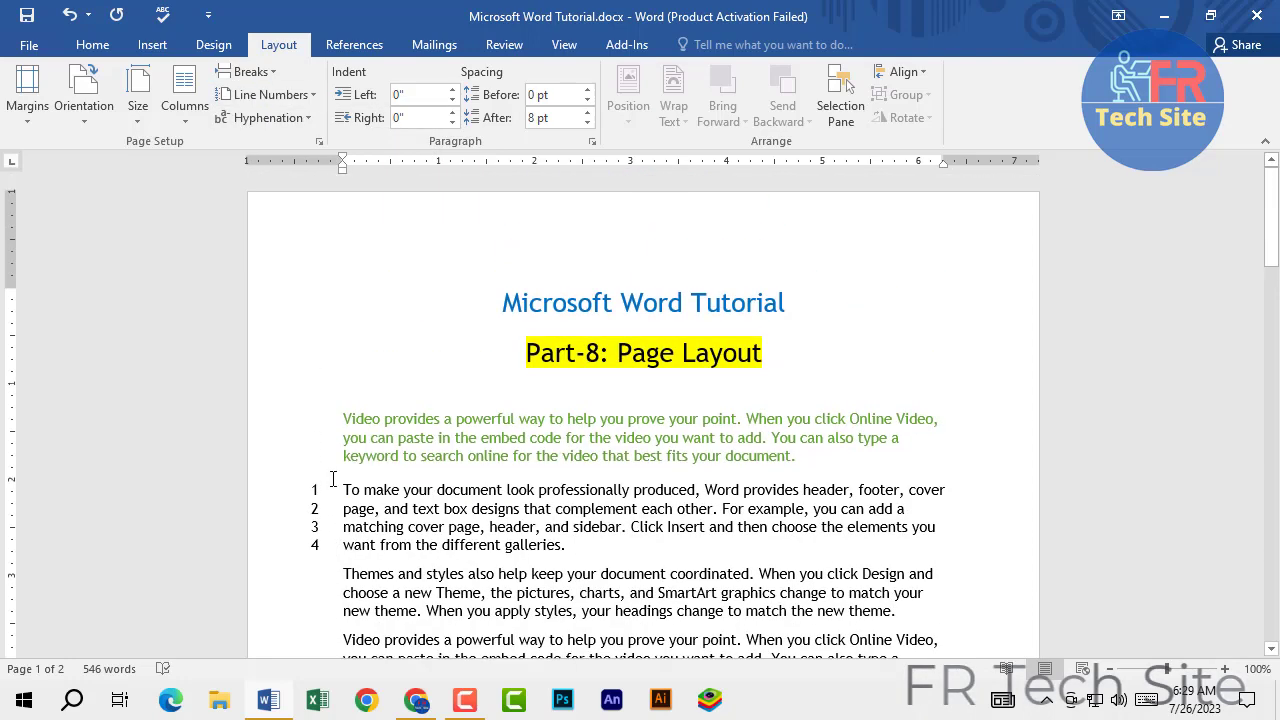
scroll(331, 478, "down", 2)
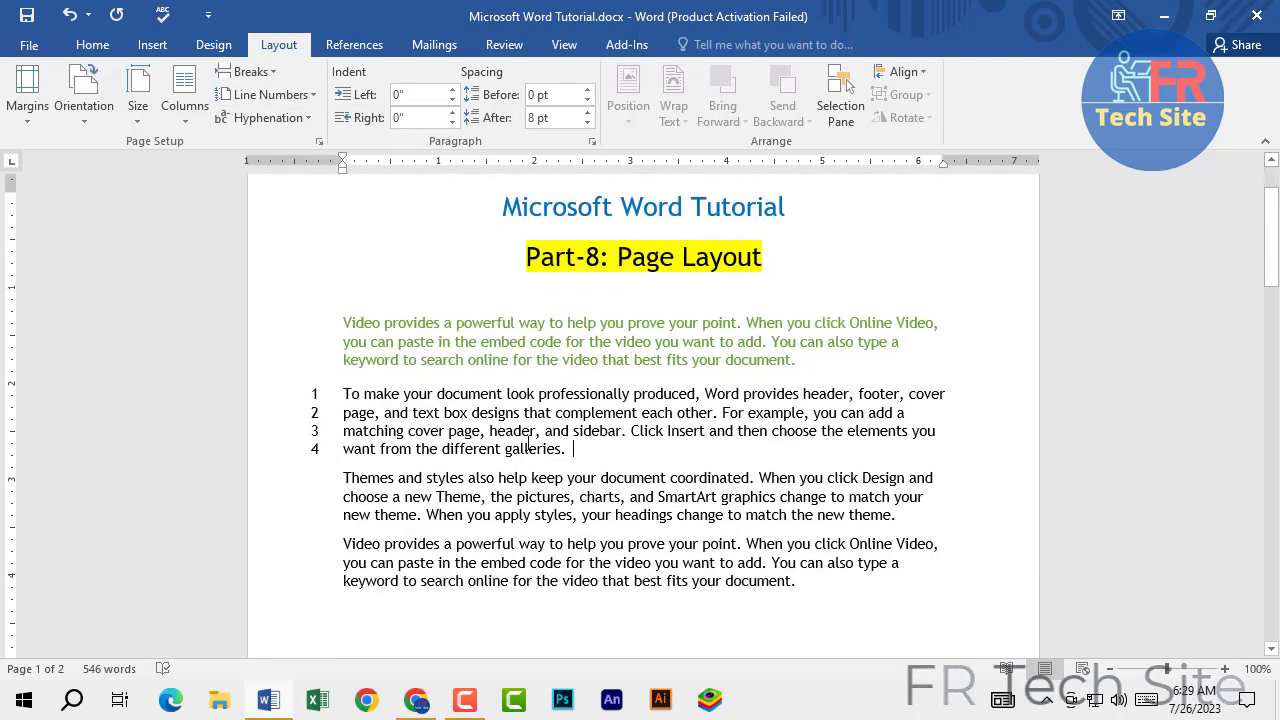
Select the numbered paragraph, switch its line numbering to Continuous, and turn the line numbers off
left_click_drag(577, 451, 343, 393)
left_click(587, 451)
left_click_drag(590, 450, 343, 393)
left_click(185, 108)
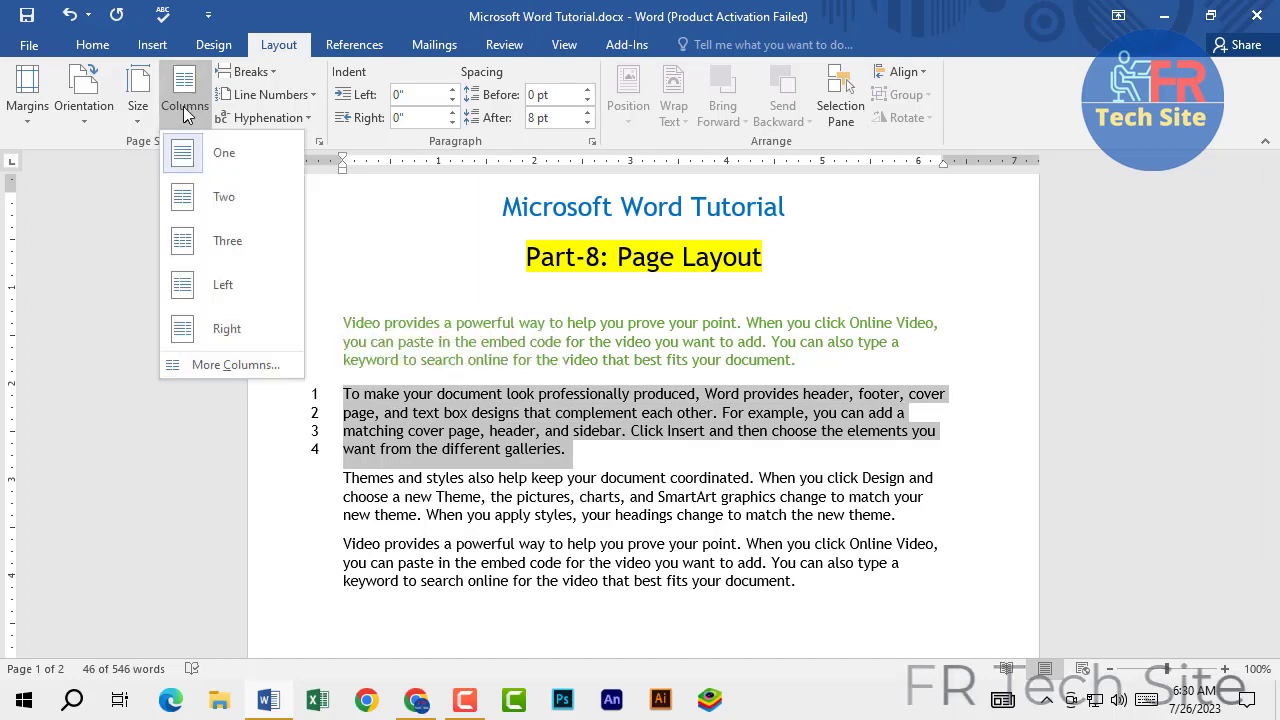
left_click(251, 72)
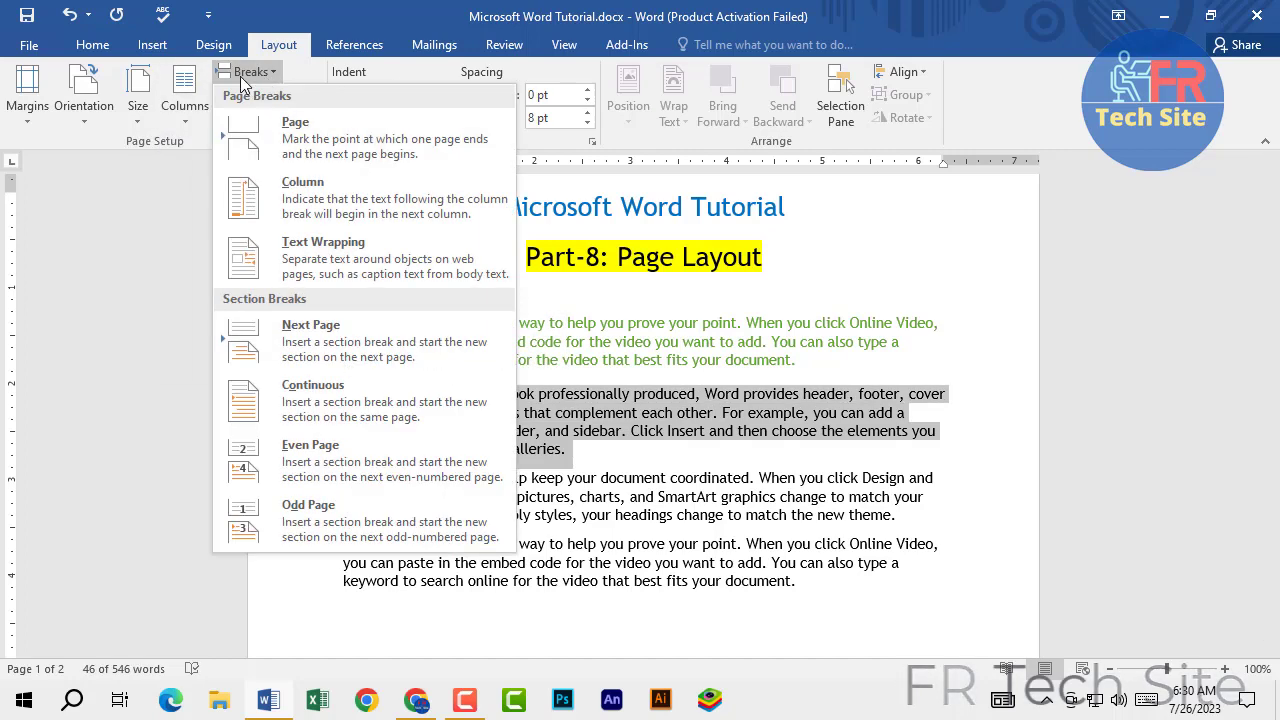
left_click(240, 76)
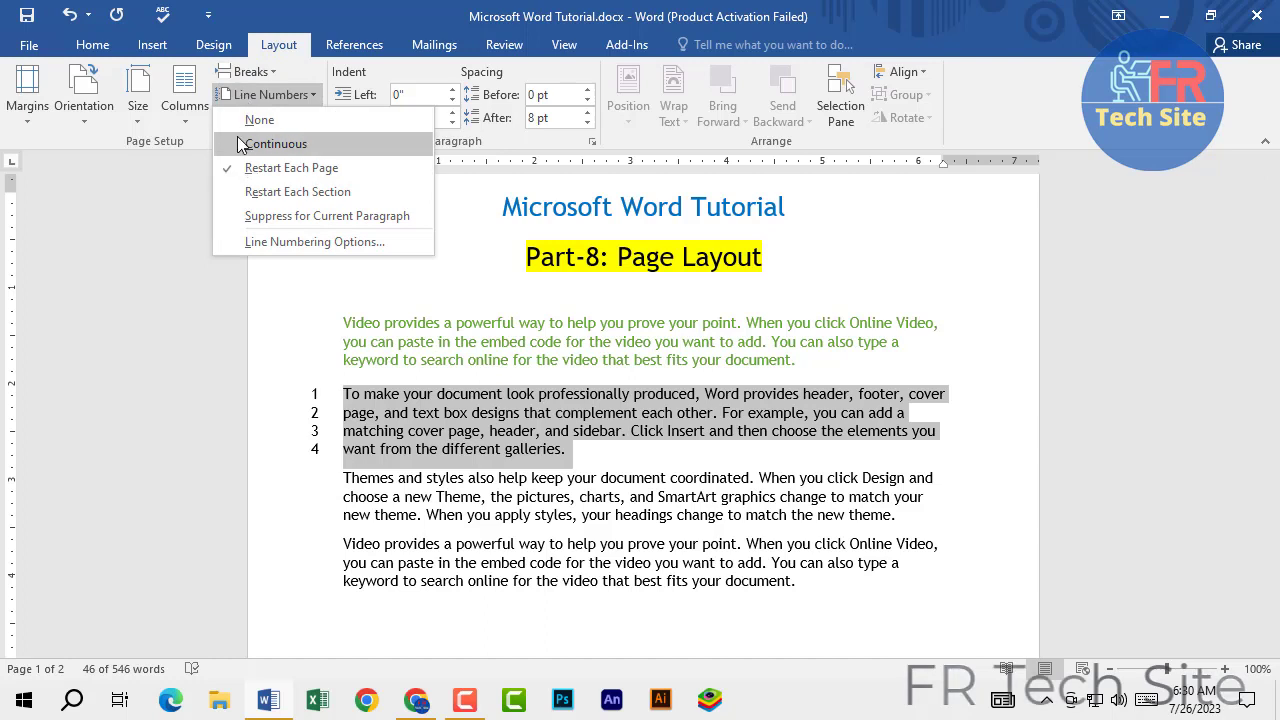
left_click(272, 144)
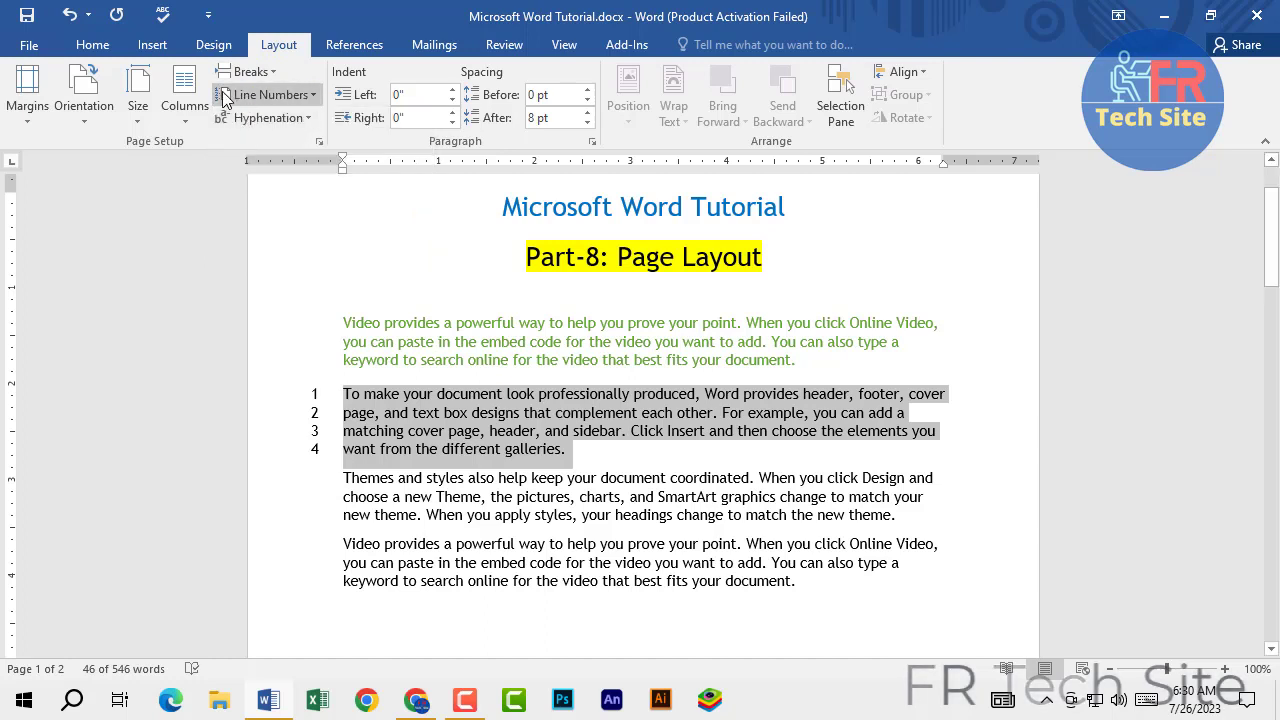
left_click(225, 95)
left_click(231, 122)
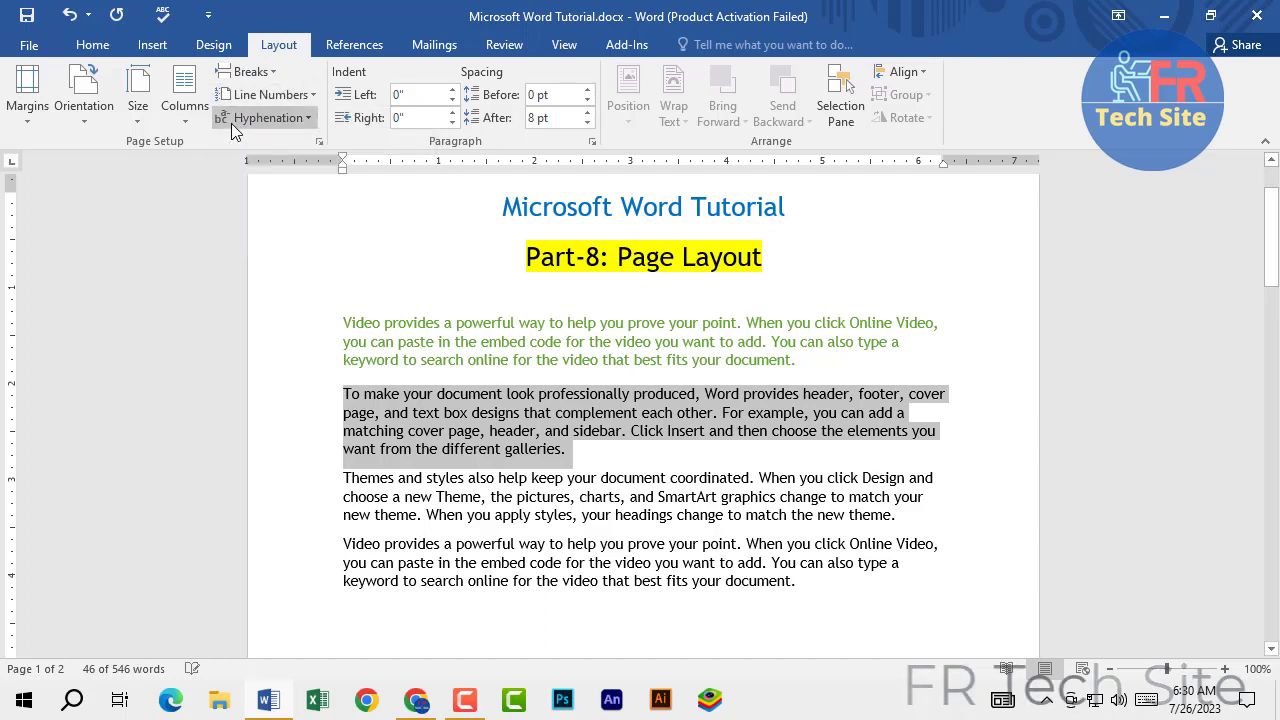
Apply continuous line numbering to the document
left_click(253, 97)
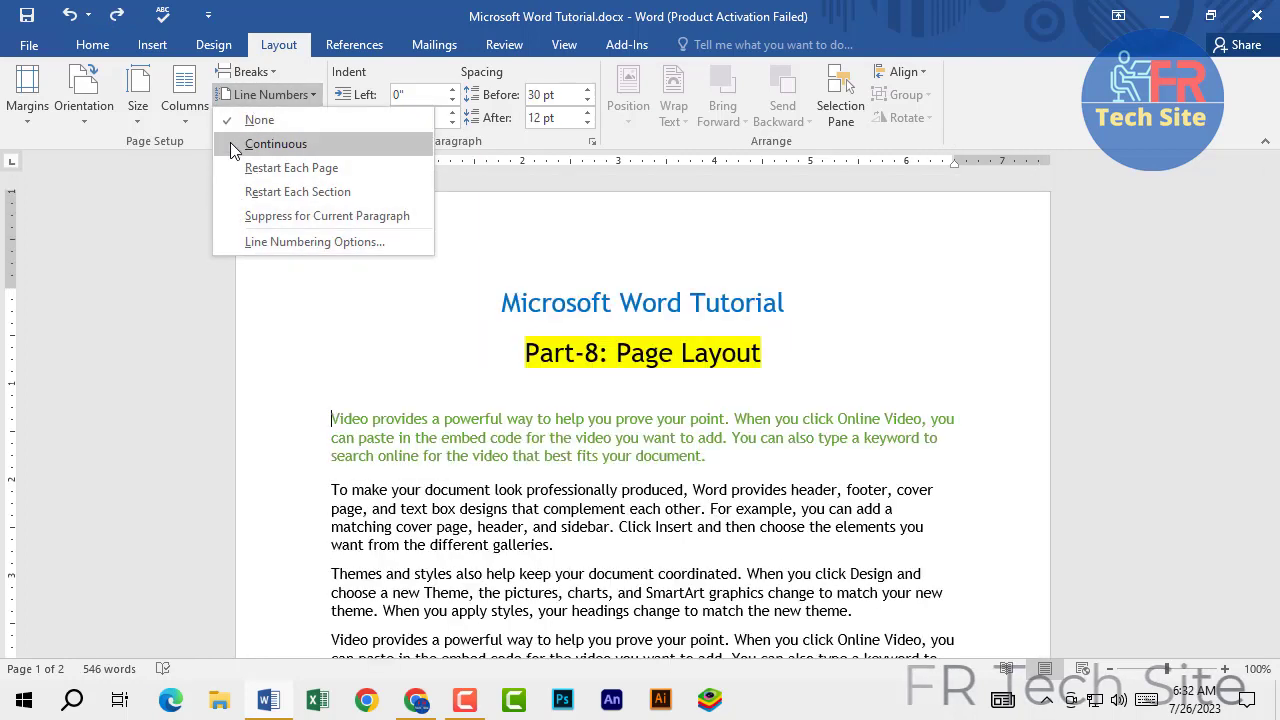
left_click(231, 144)
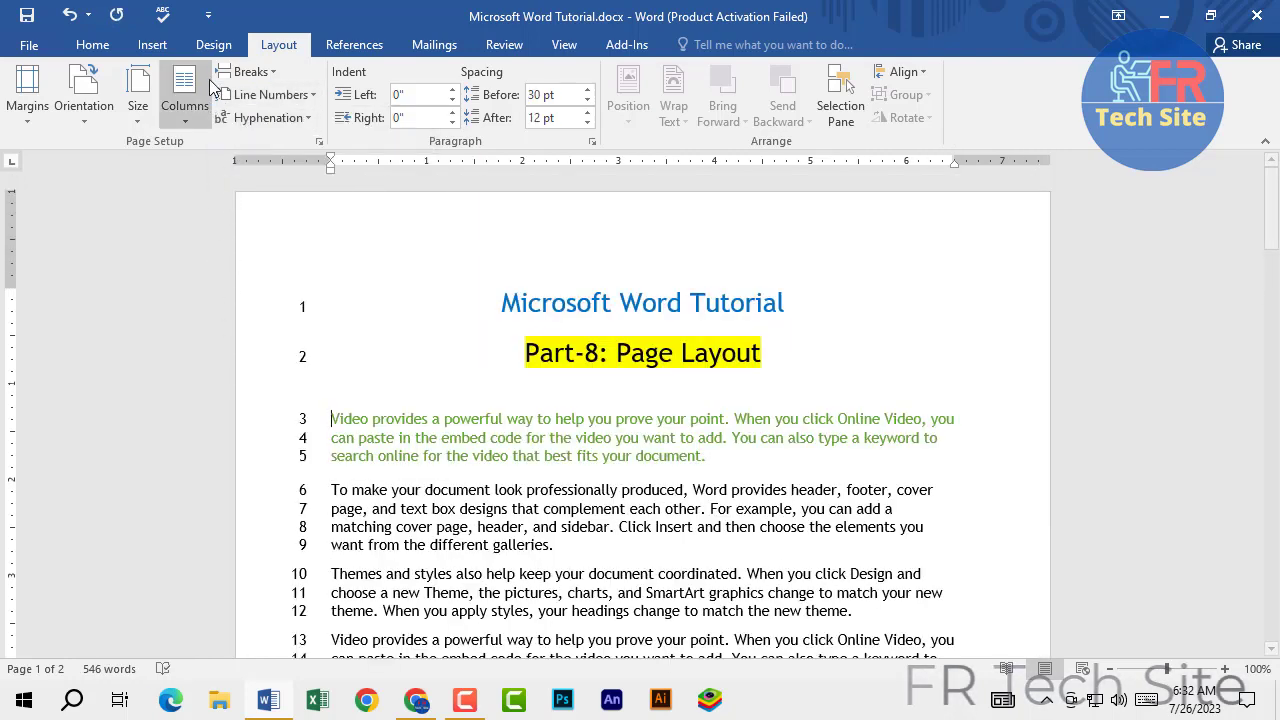
Examine how the continuous line numbers run from the first page onto the second page
left_click(228, 95)
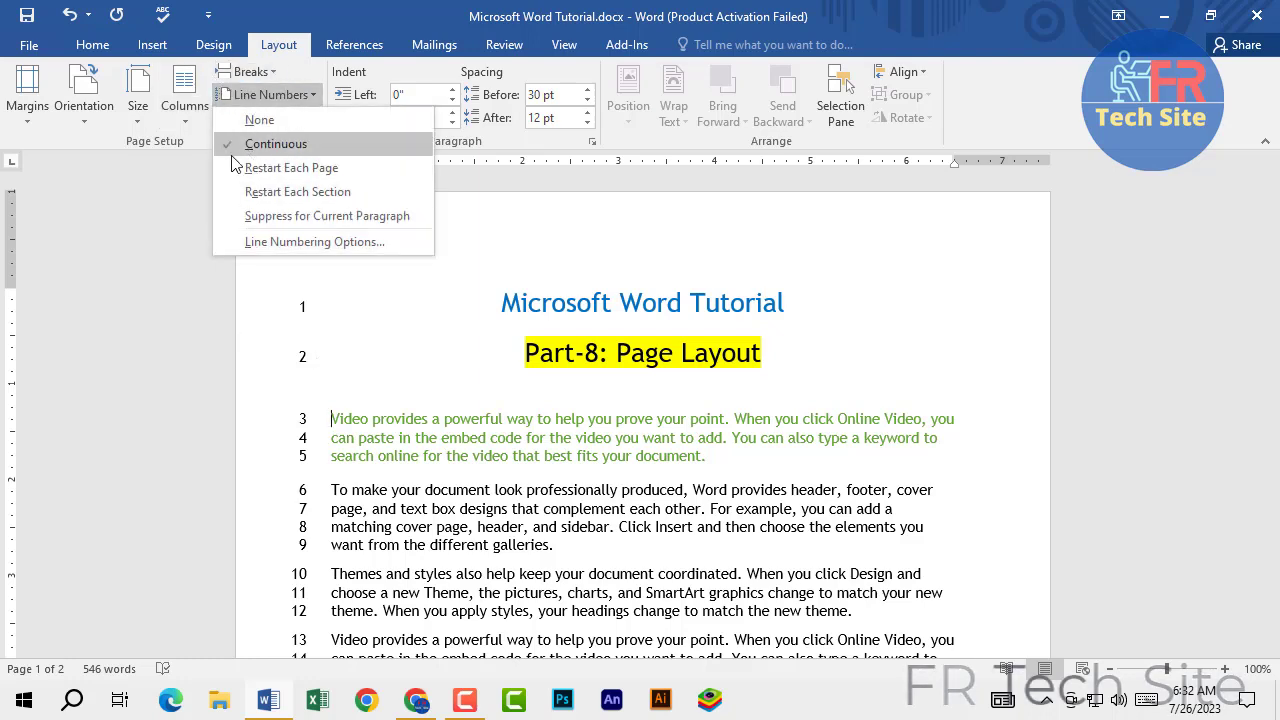
scroll(326, 495, "down", 12)
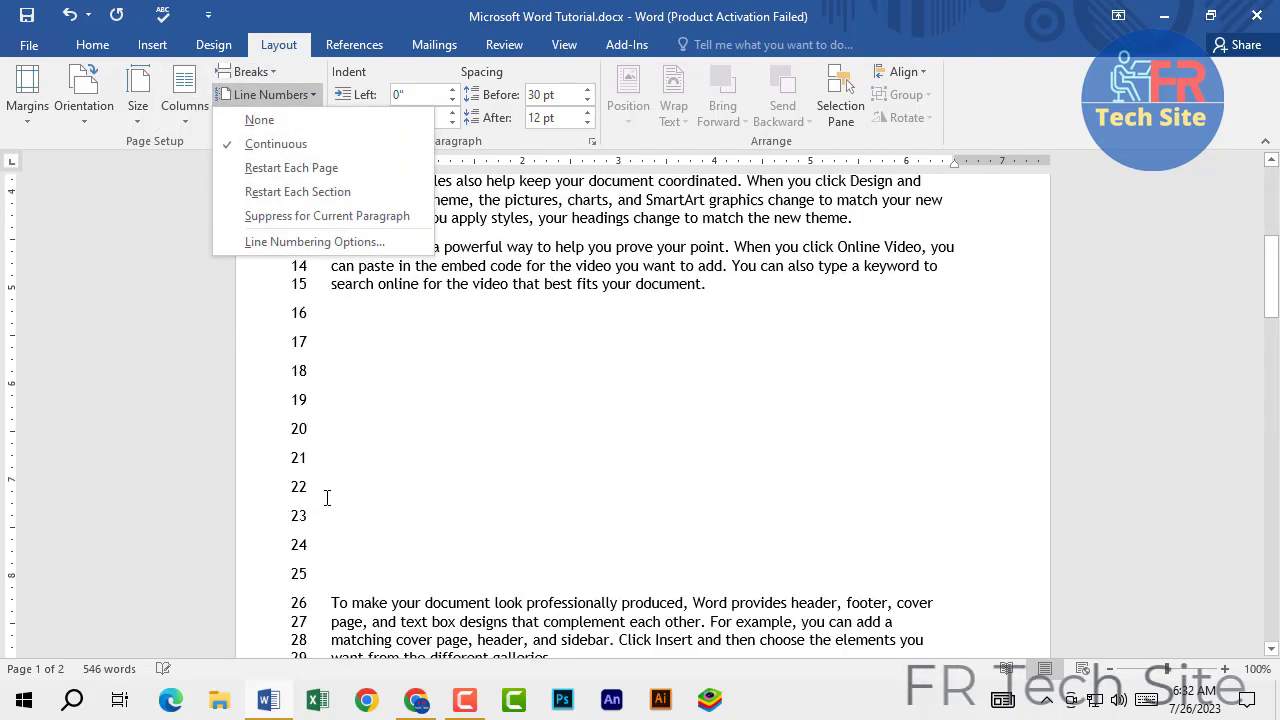
scroll(326, 497, "down", 9)
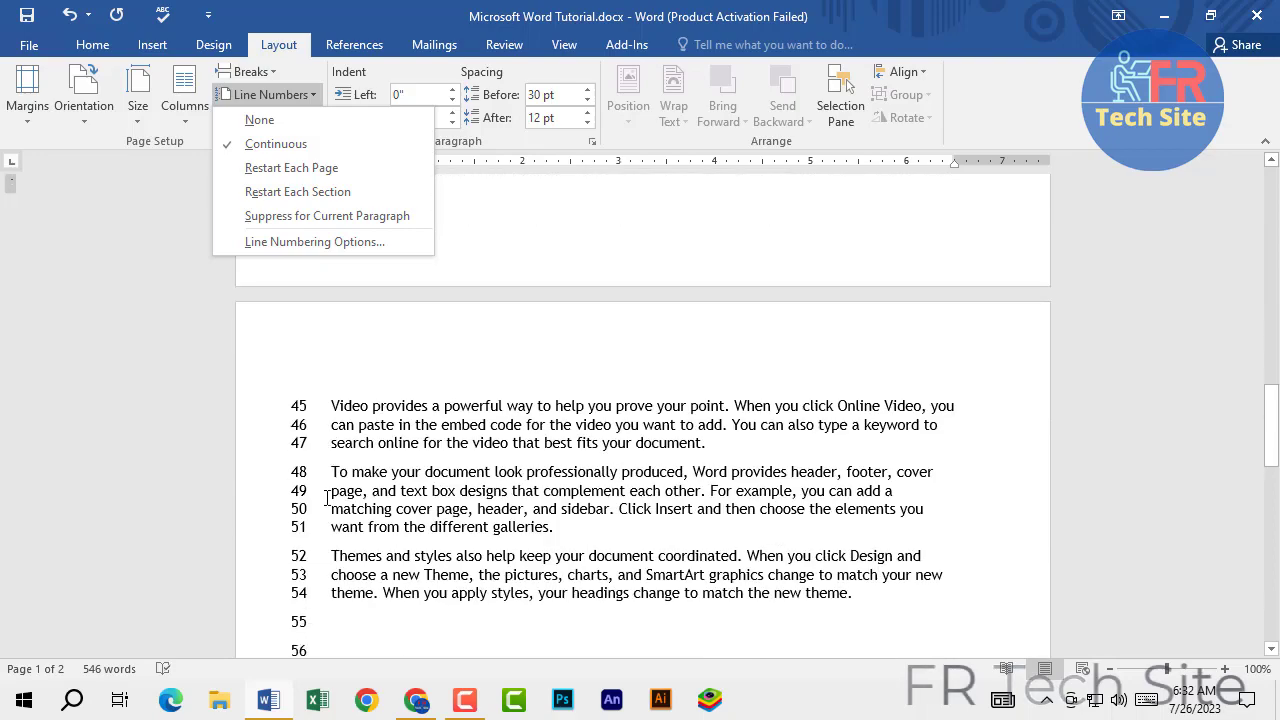
scroll(330, 420, "up", 8)
scroll(307, 479, "down", 5)
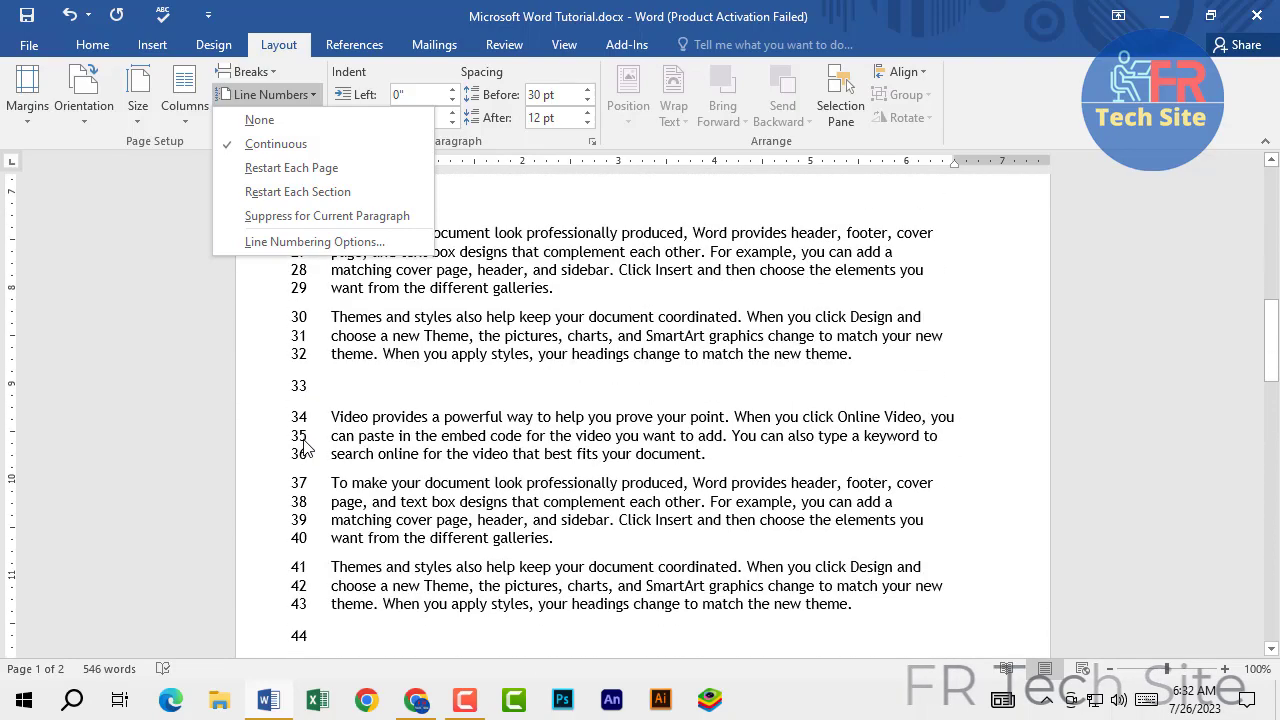
scroll(310, 440, "down", 5)
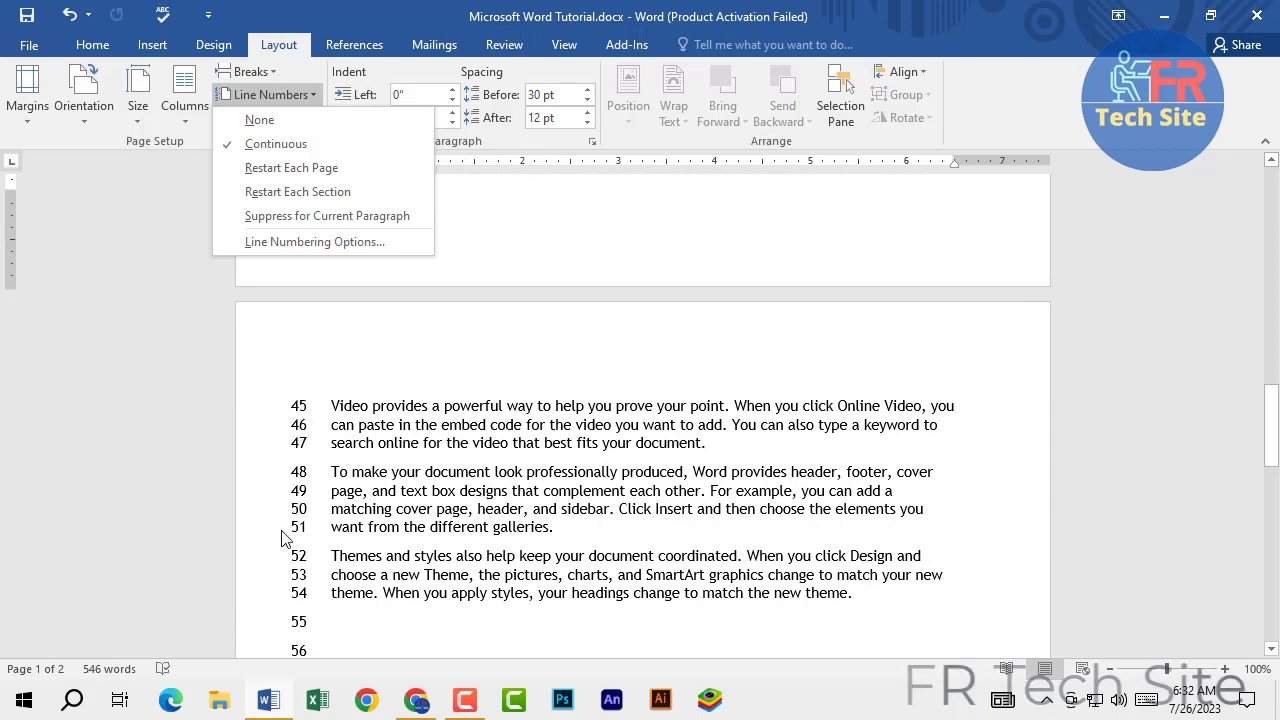
scroll(283, 540, "down", 2)
scroll(311, 409, "up", 8)
scroll(303, 533, "down", 3)
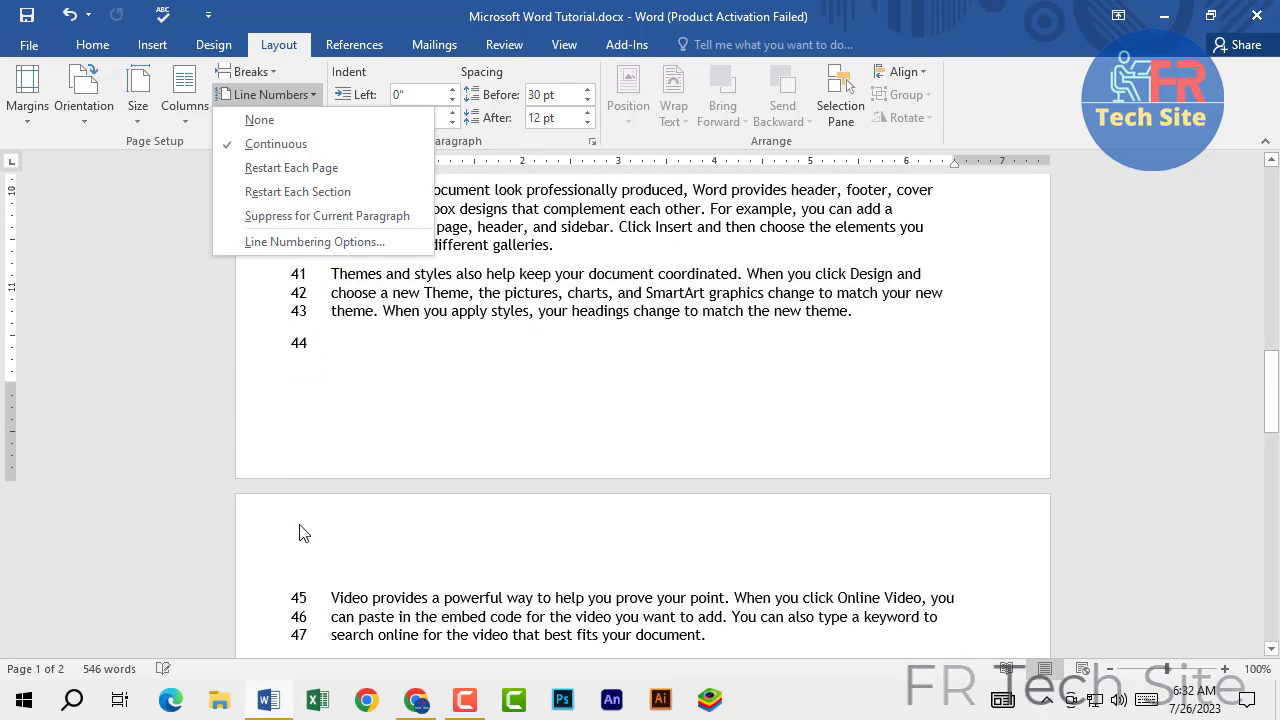
scroll(307, 520, "down", 3)
scroll(309, 429, "up", 15)
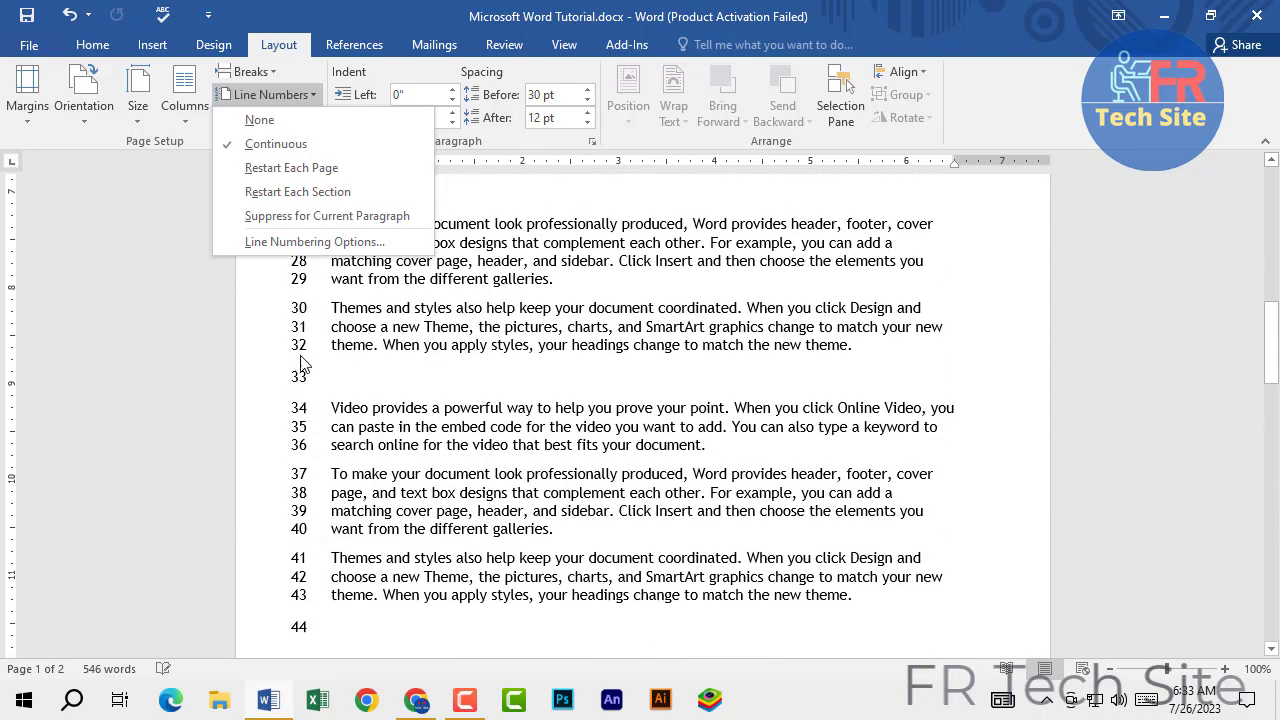
scroll(290, 310, "up", 4)
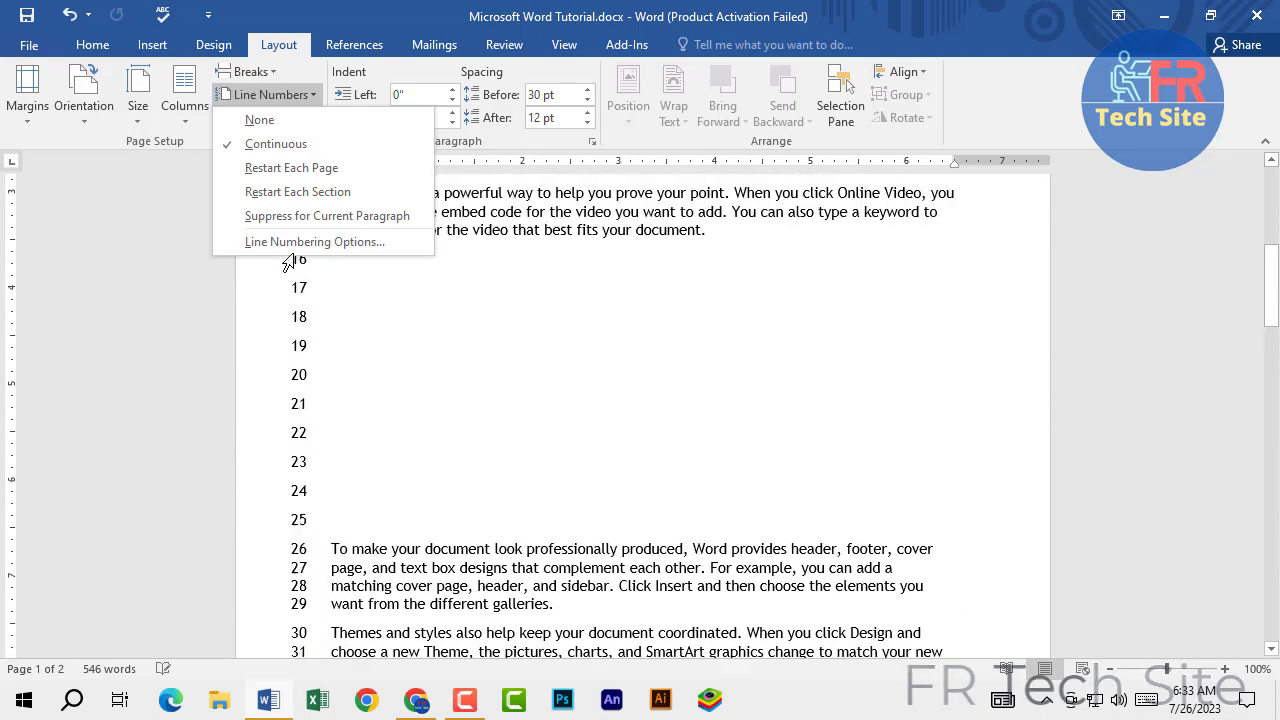
Change the line numbering to Restart Each Page, check the numbers on the second page, and undo the line numbering
left_click(228, 170)
scroll(225, 163, "up", 1)
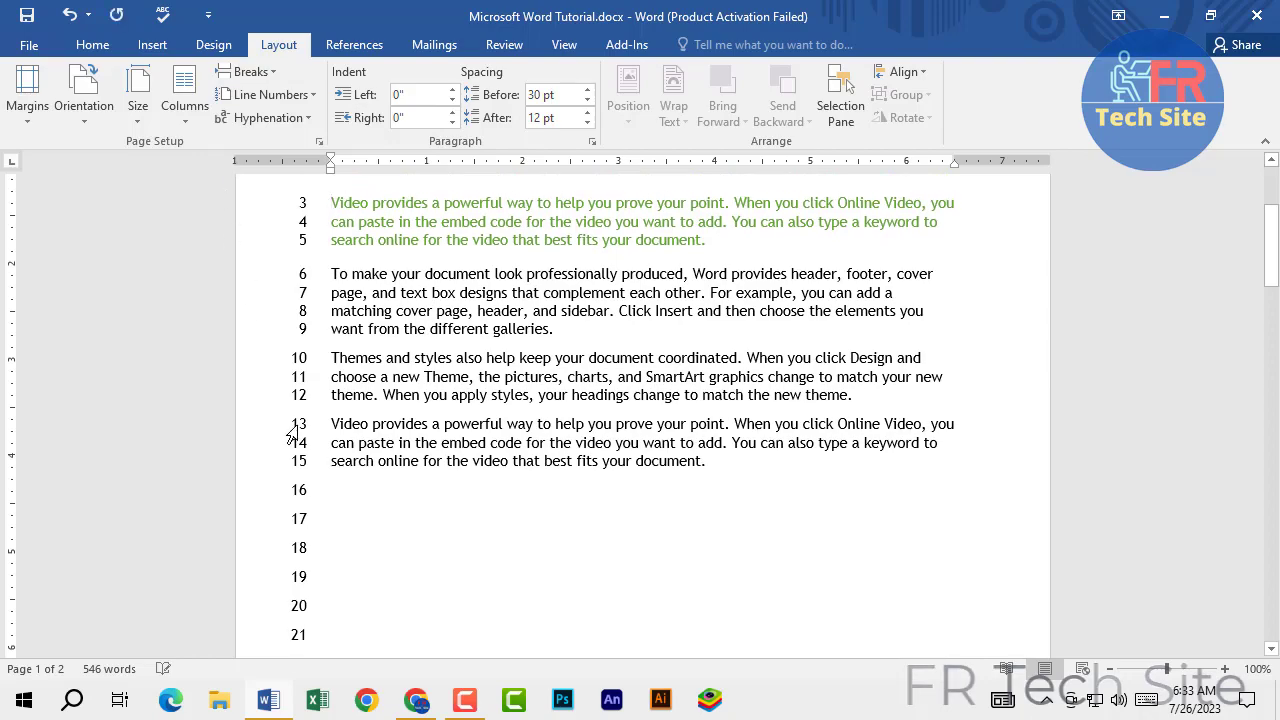
scroll(300, 480, "down", 6)
scroll(303, 512, "down", 12)
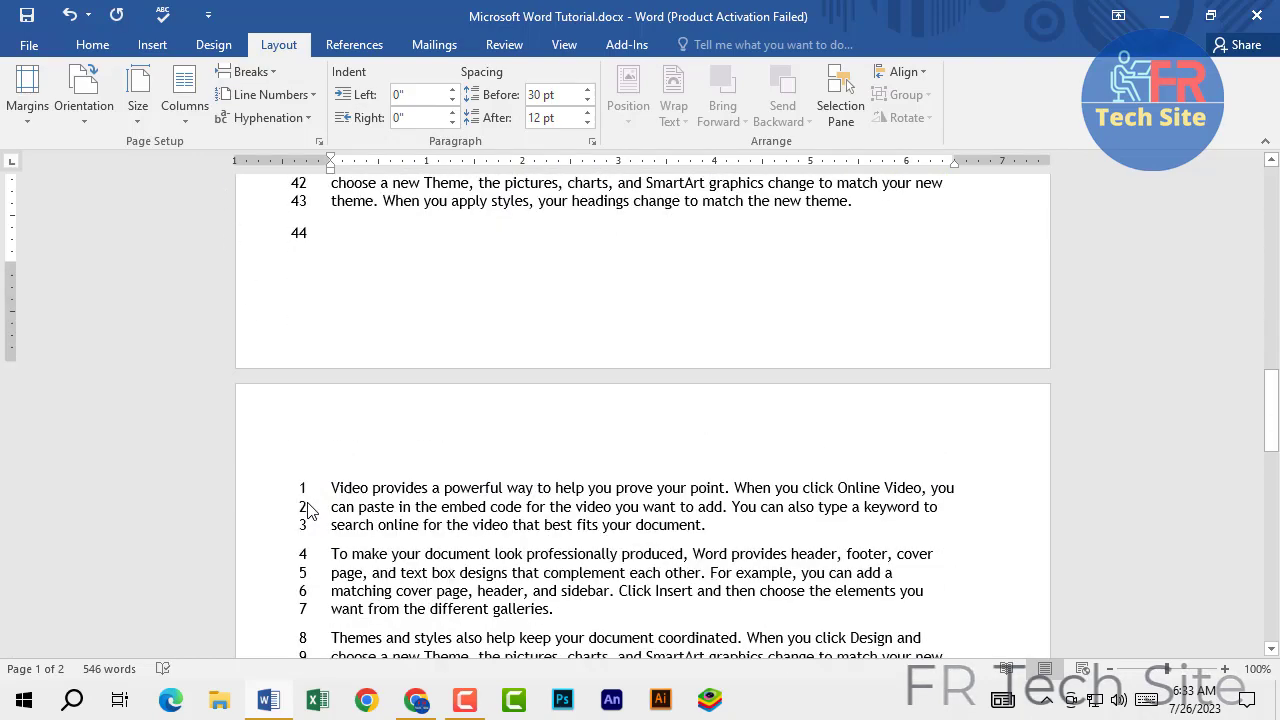
scroll(310, 455, "up", 15)
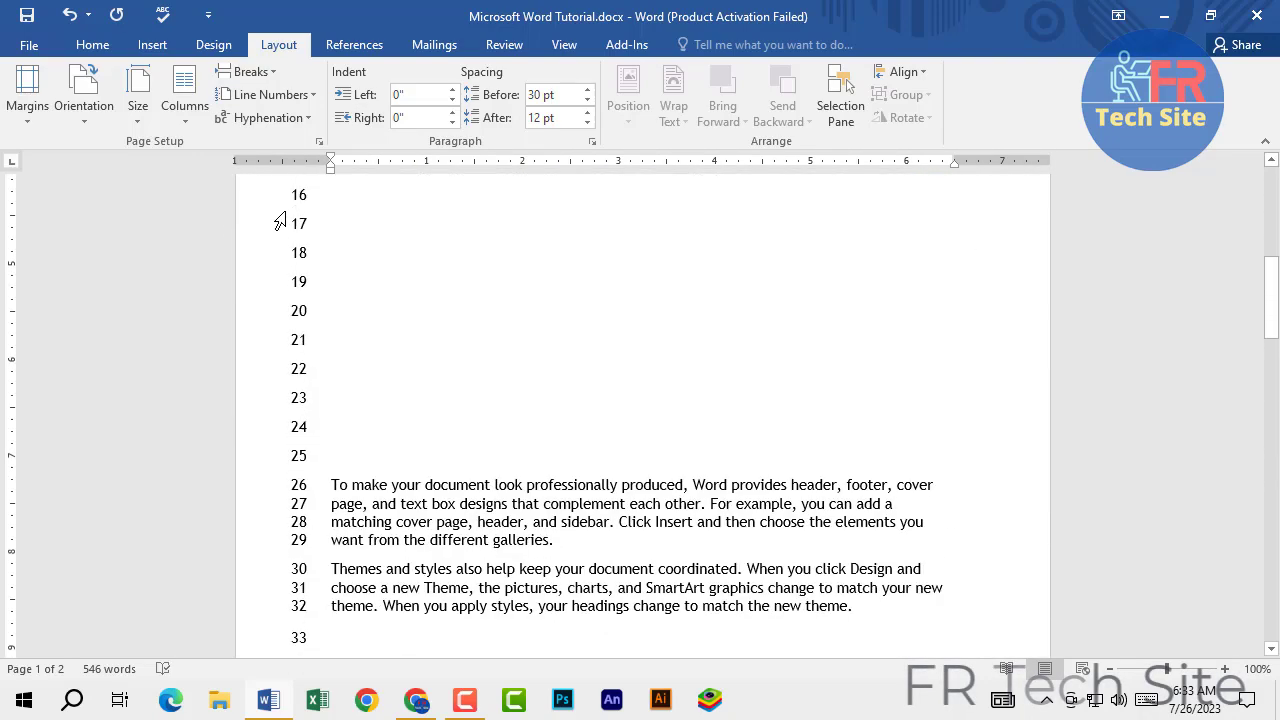
left_click(70, 15)
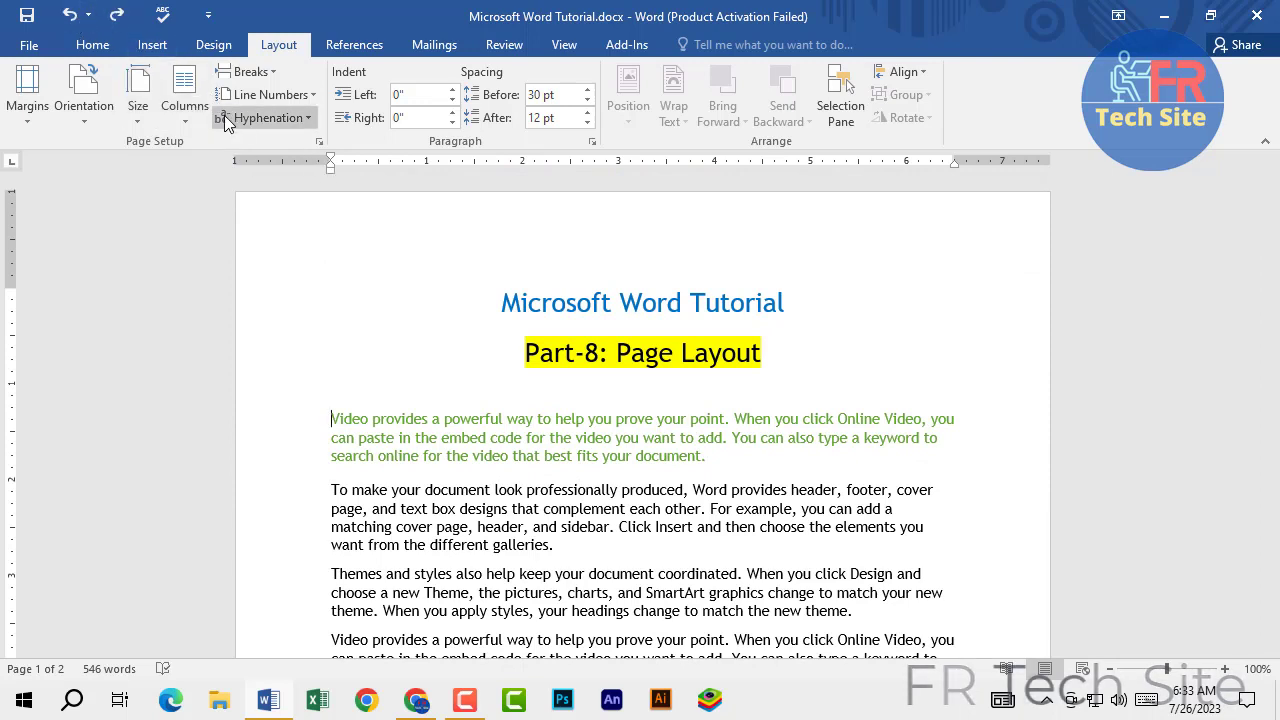
Turn on hyphenation for the document and mark the split word "match-ing" in the second paragraph
scroll(283, 367, "down", 2)
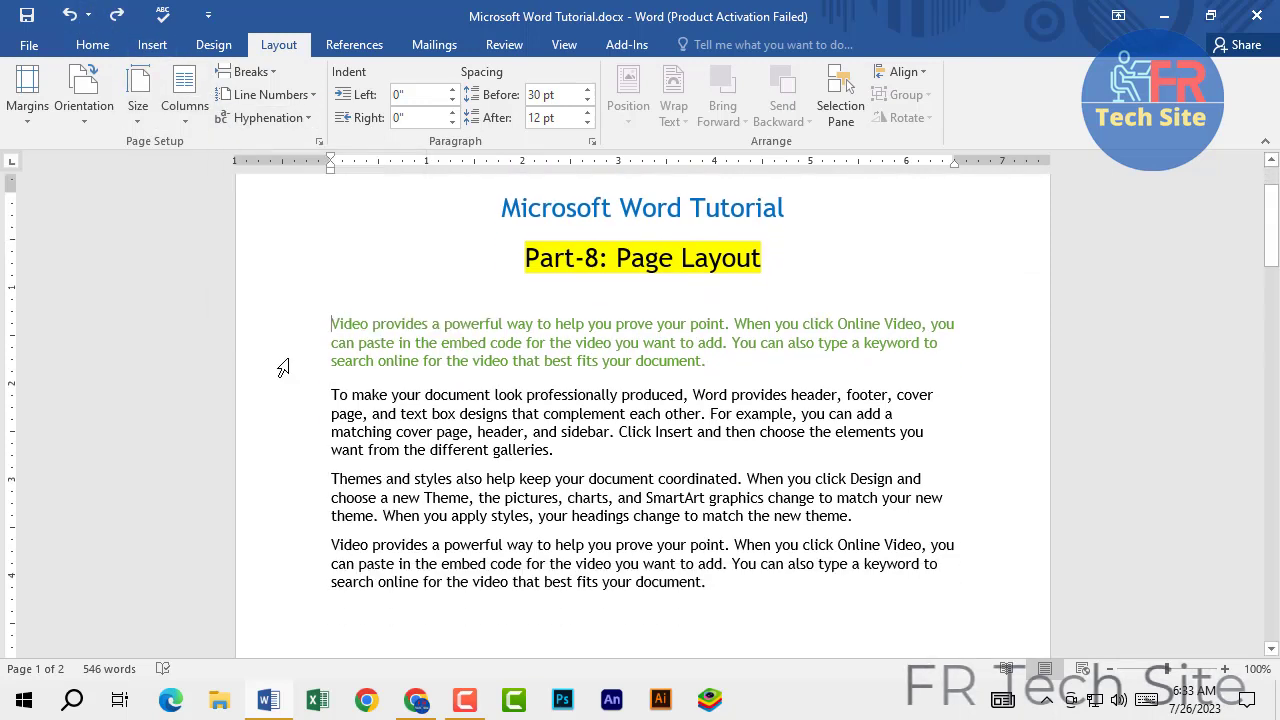
scroll(794, 437, "down", 2)
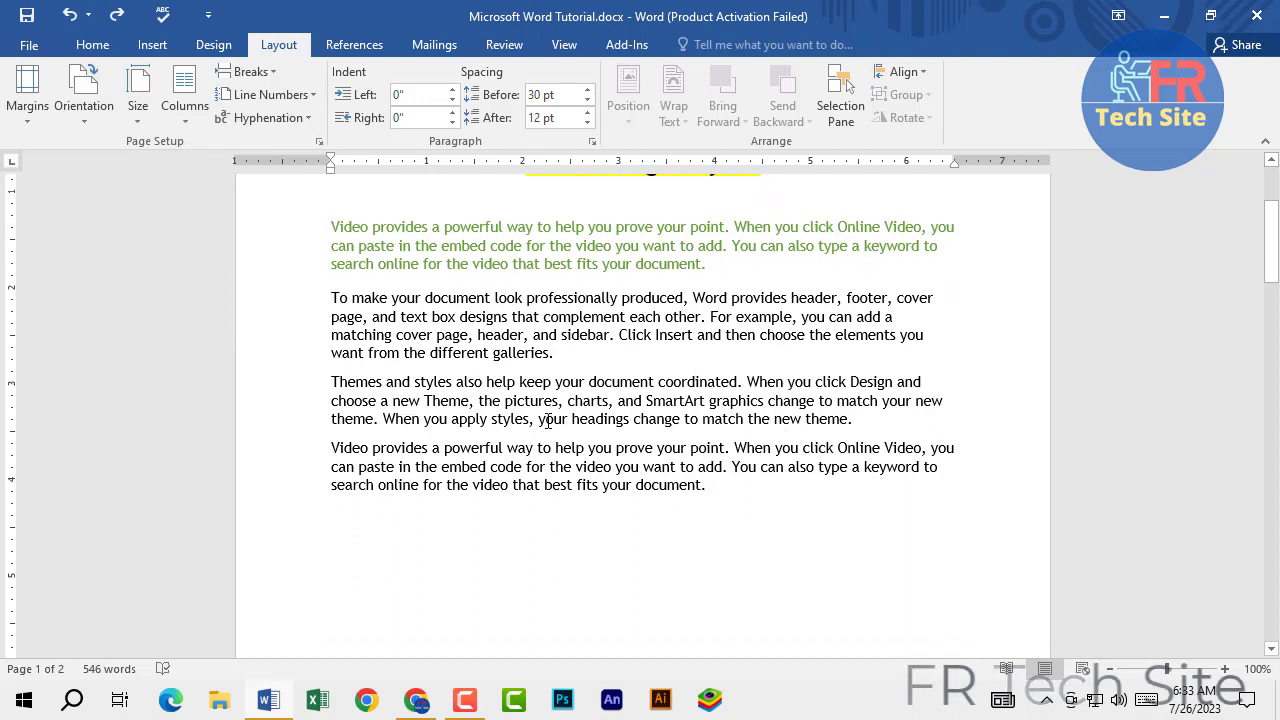
key("ctrl+y")
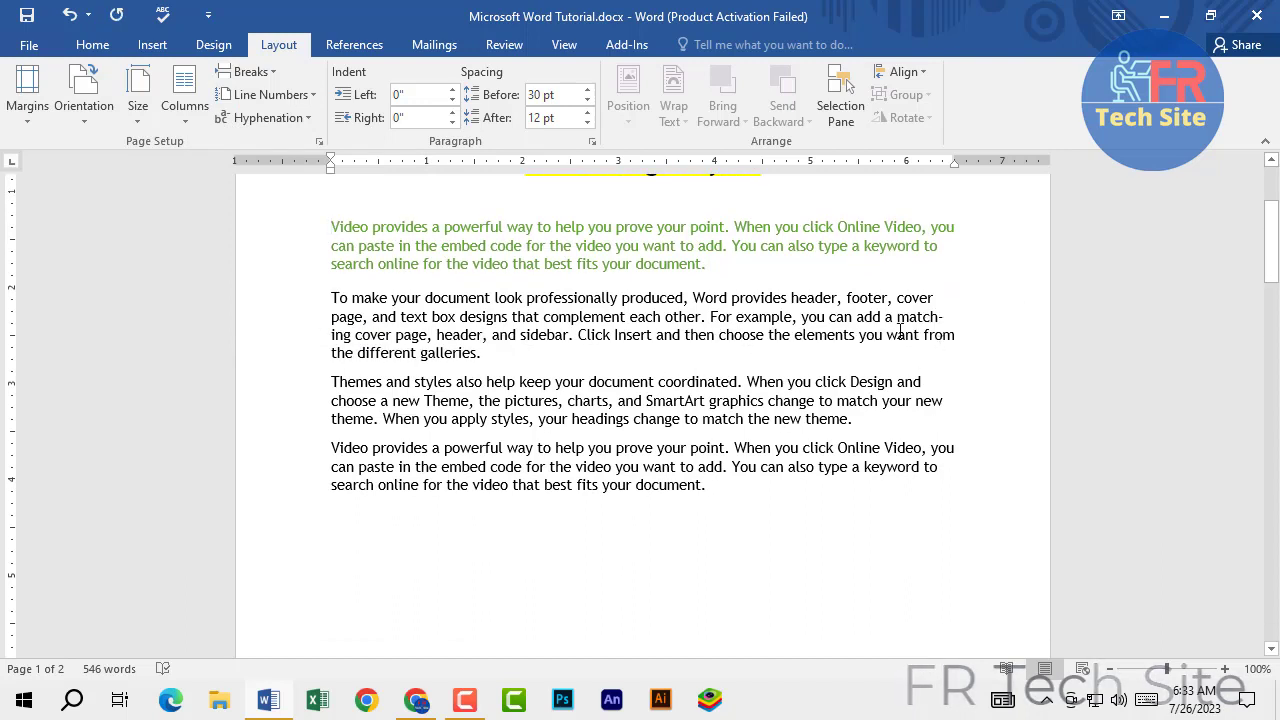
left_click_drag(924, 320, 946, 322)
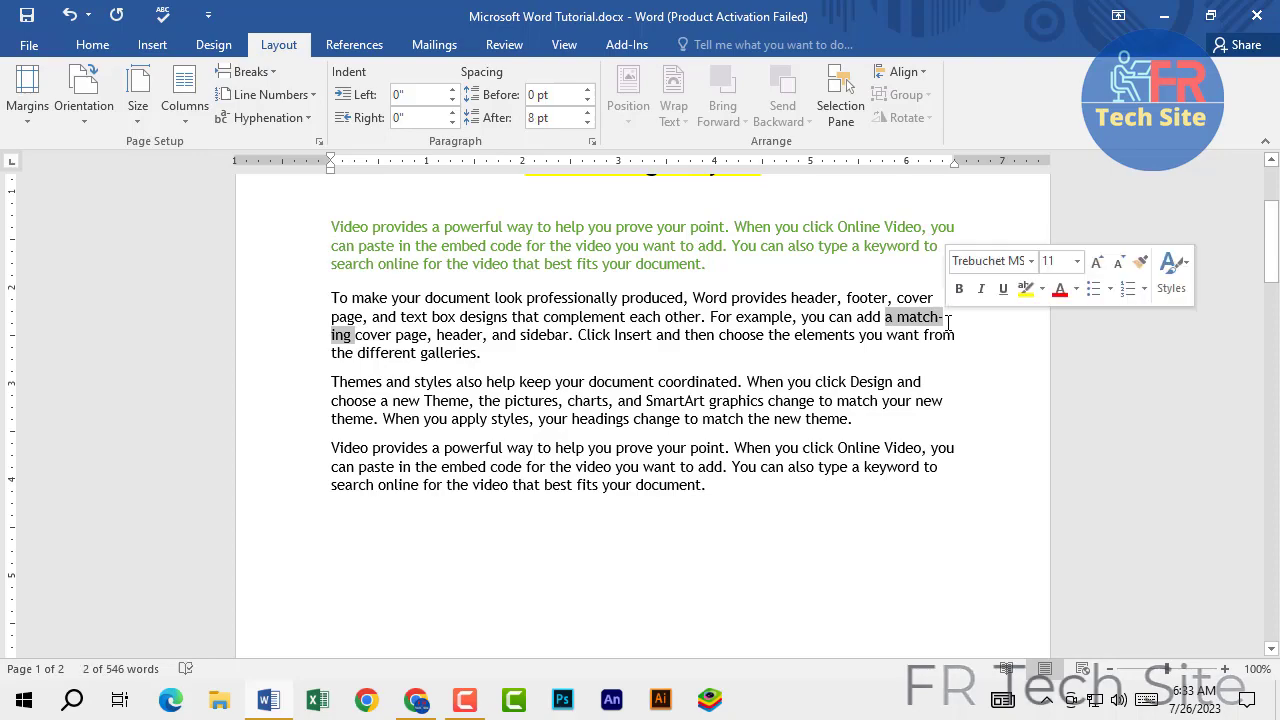
left_click(898, 318)
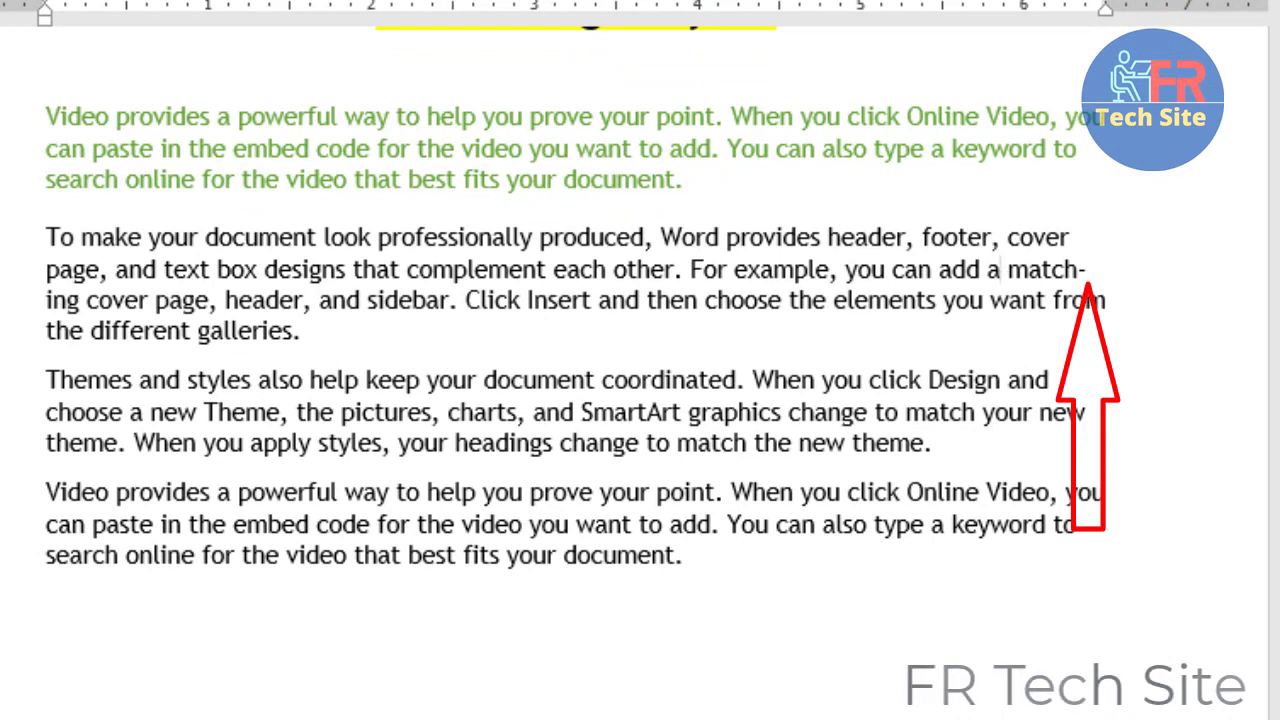
Turn off automatic hyphenation for the document by setting it to None
left_click(10, 2)
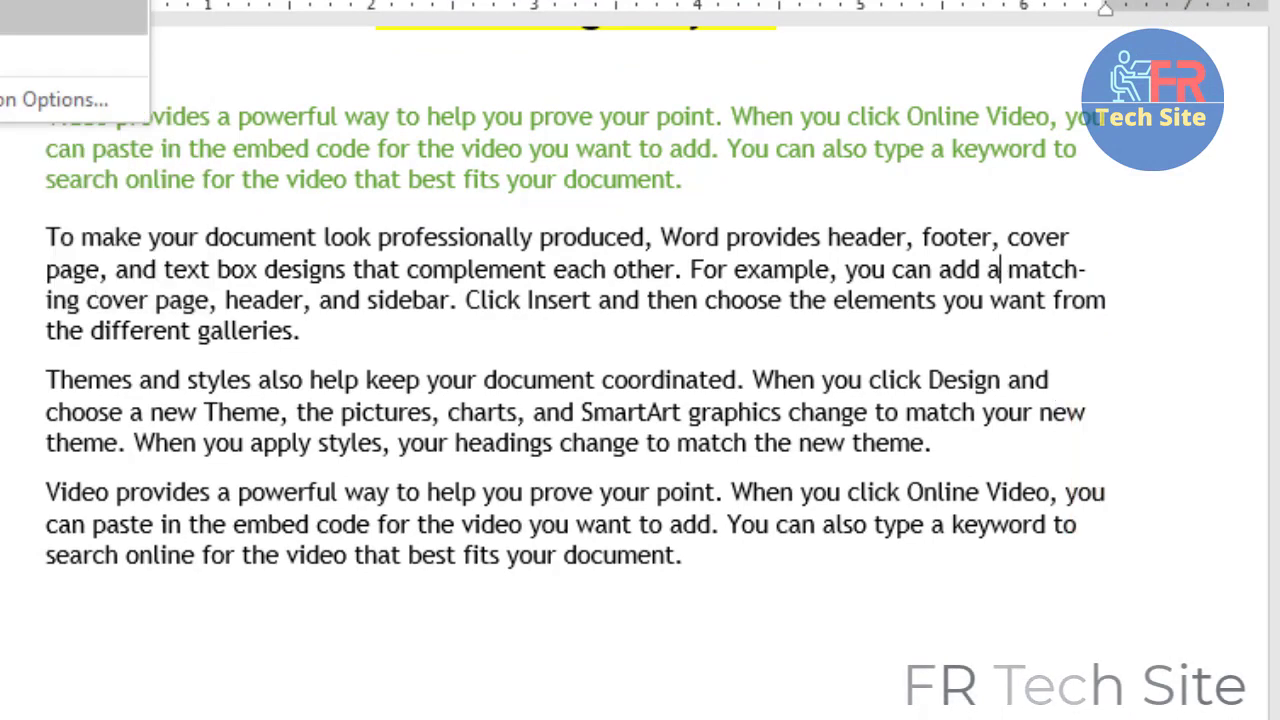
scroll(960, 543, "down", 10)
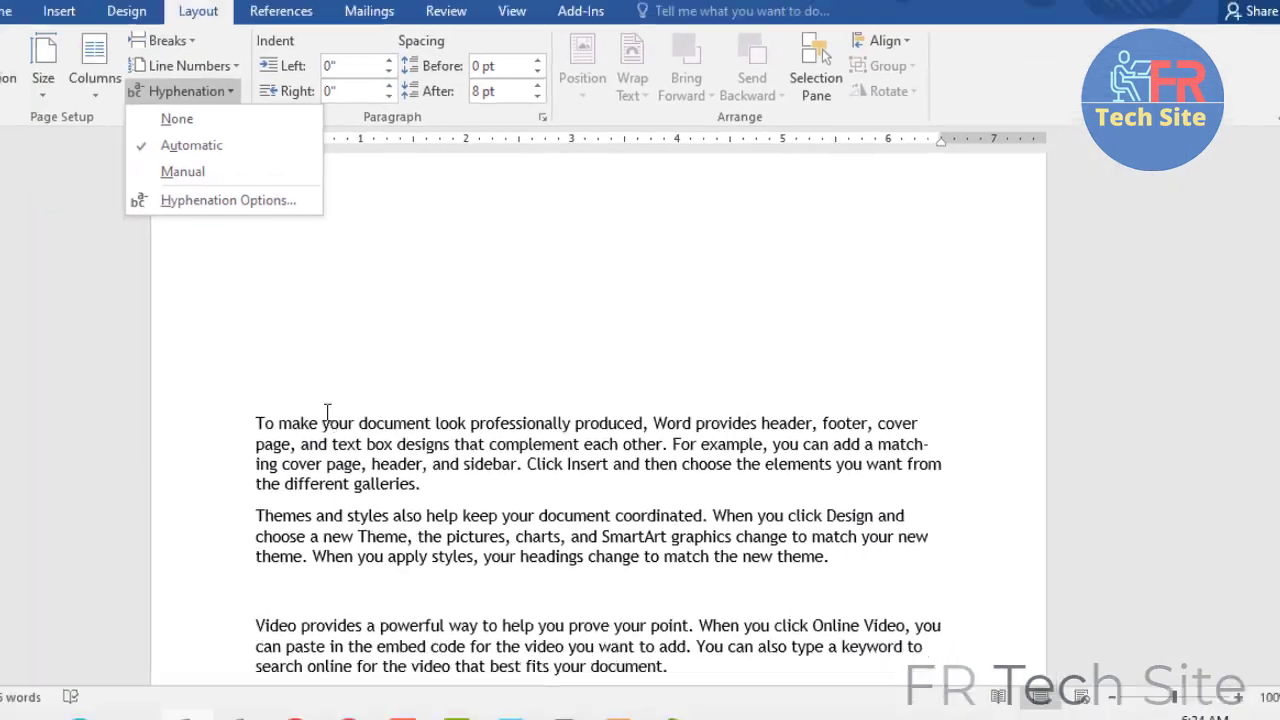
scroll(172, 432, "up", 10)
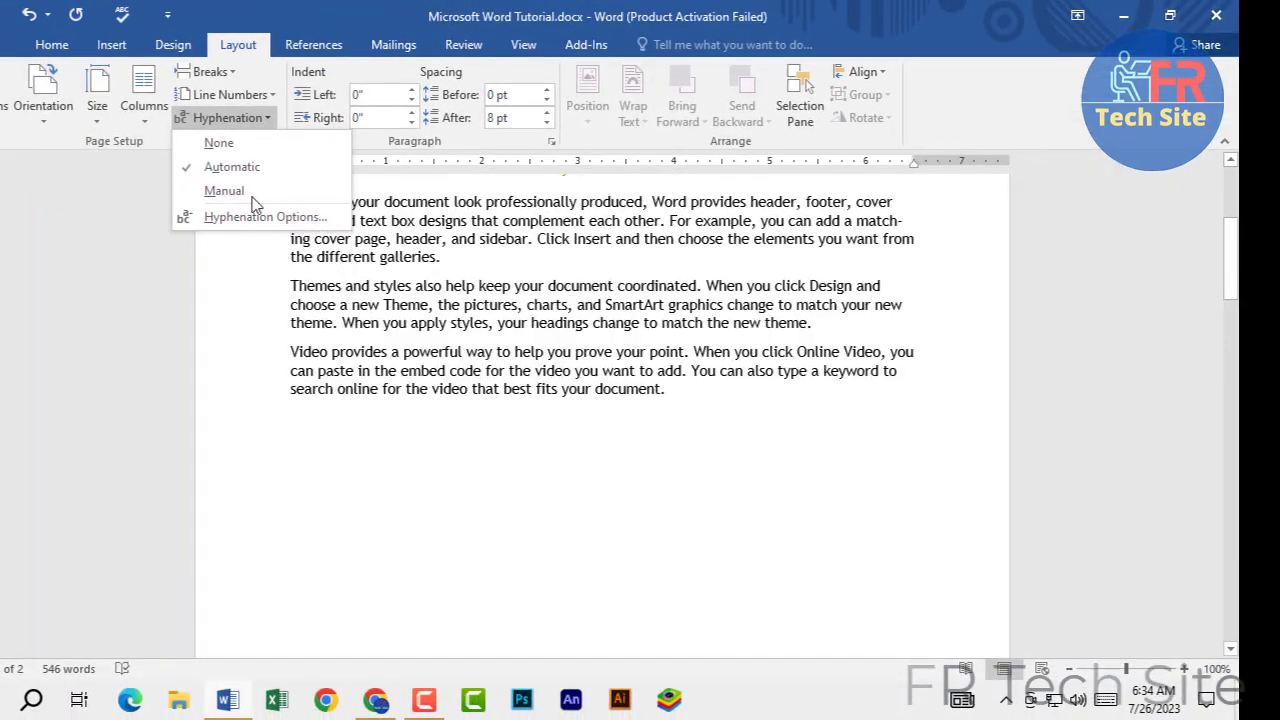
left_click(188, 145)
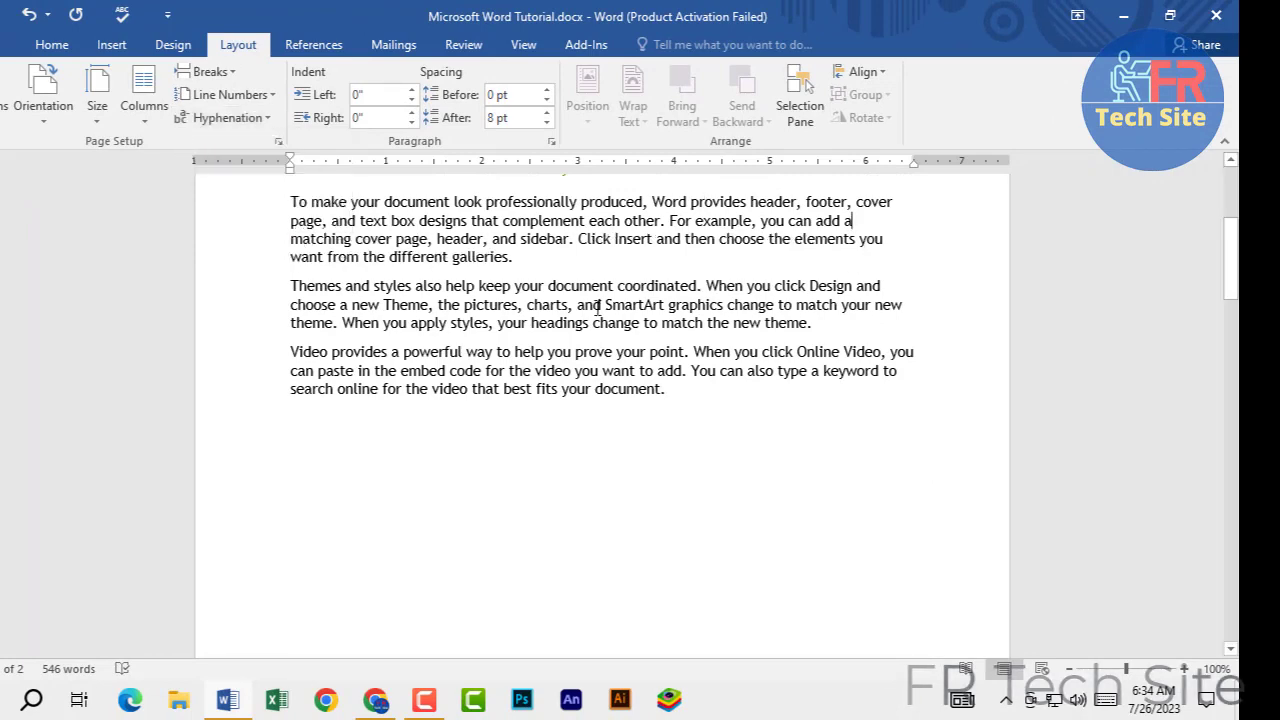
scroll(597, 305, "up", 4)
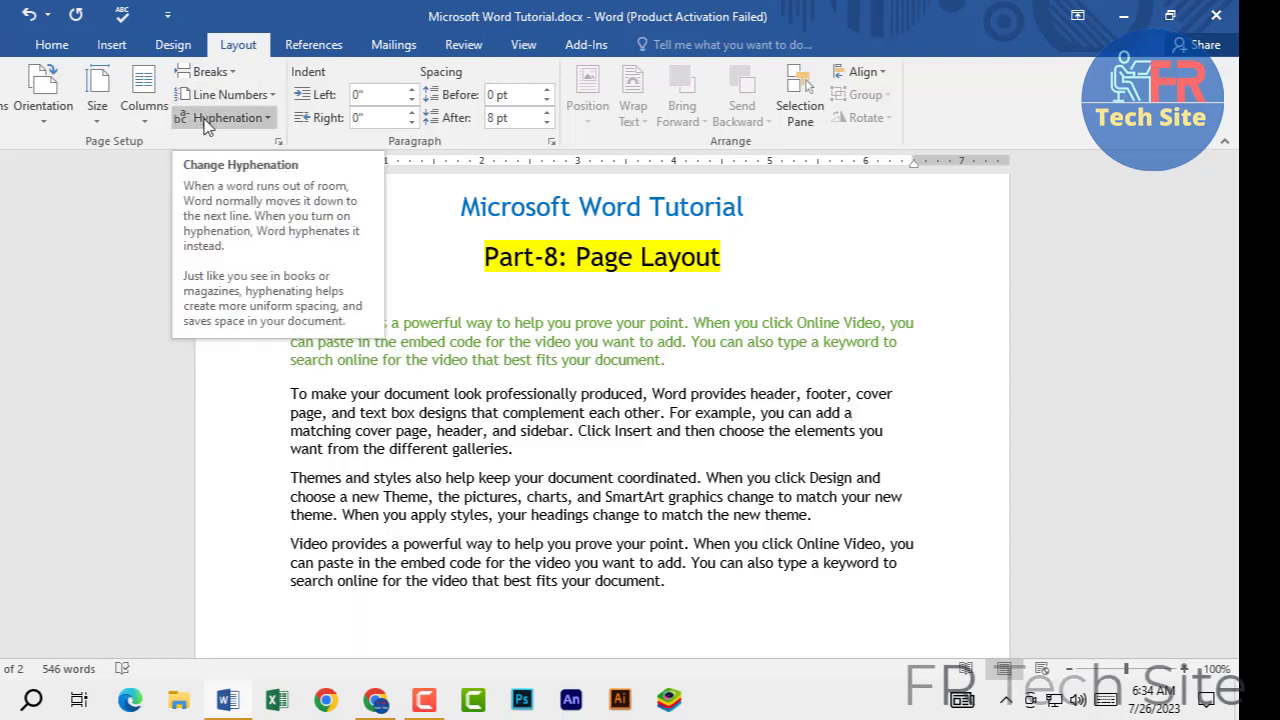
left_click(240, 207)
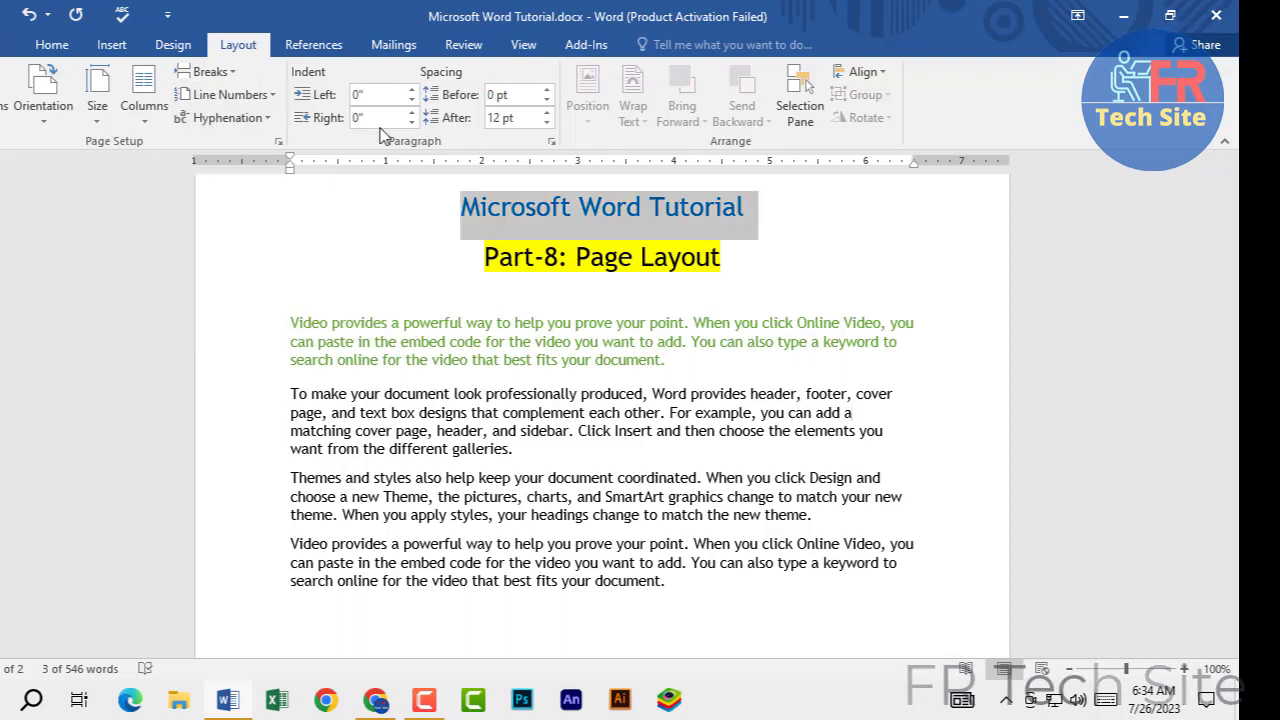
left_click(401, 237)
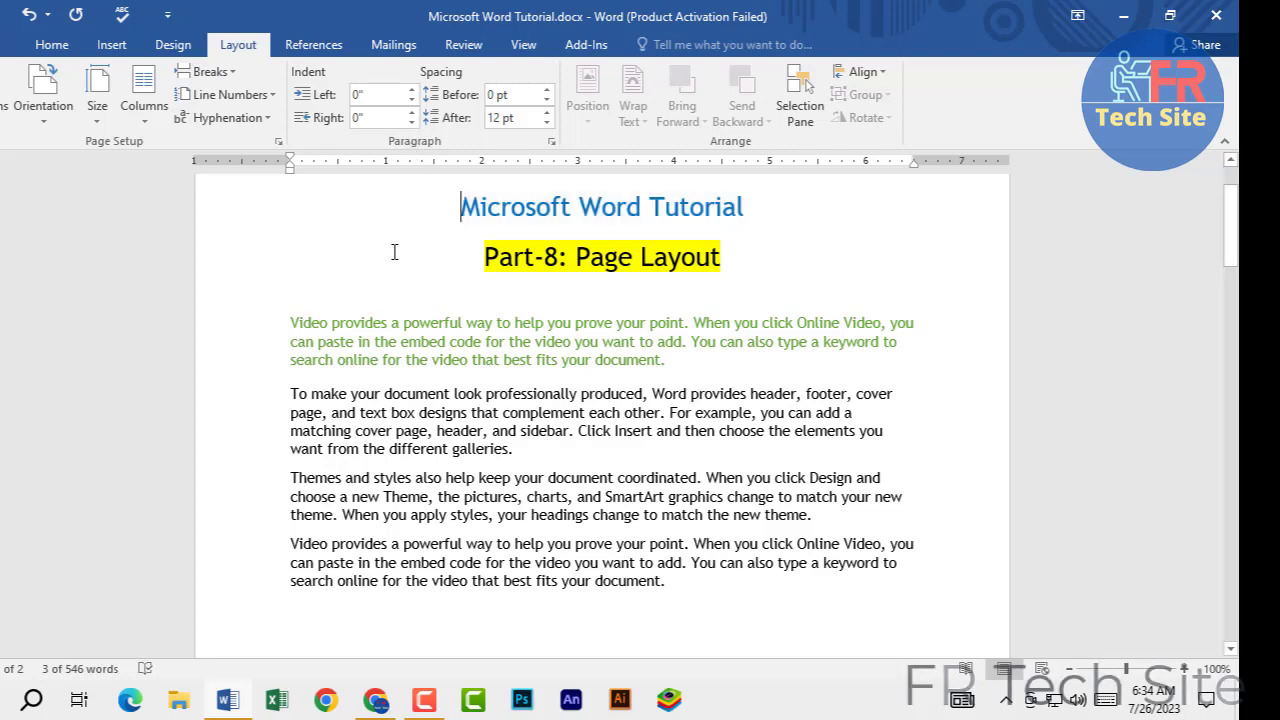
scroll(334, 112, "up", 1)
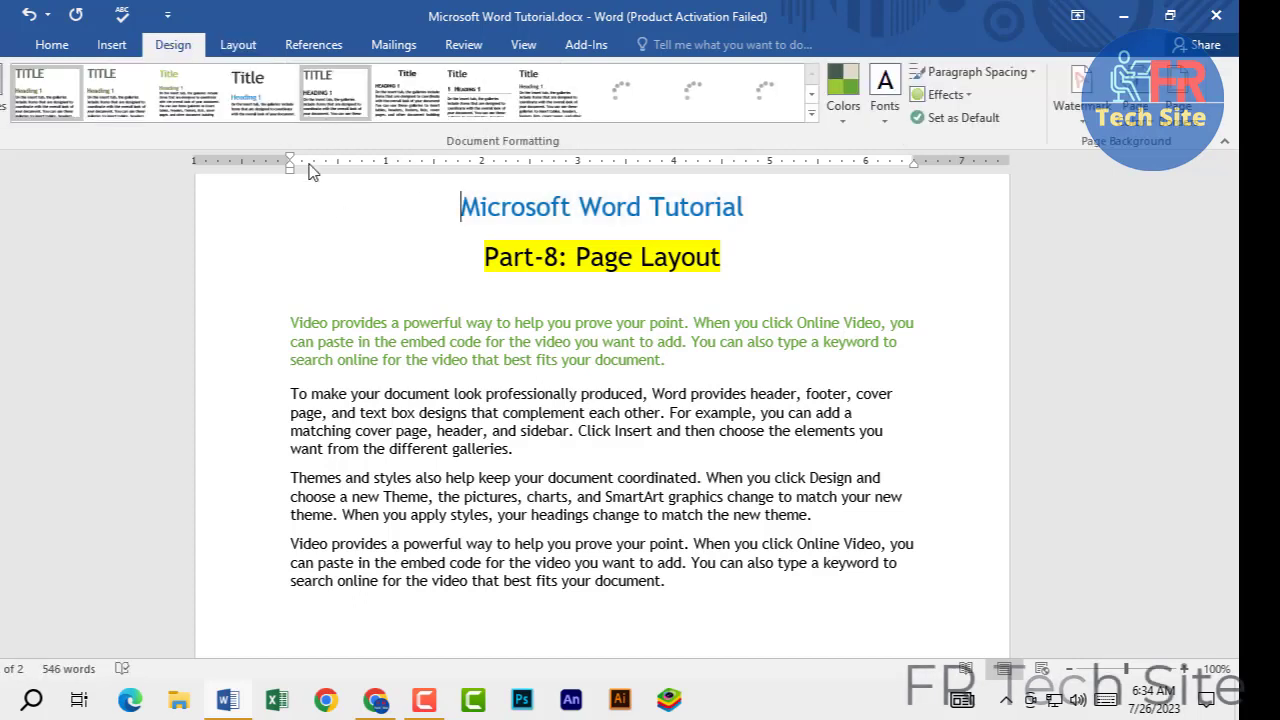
left_click(237, 46)
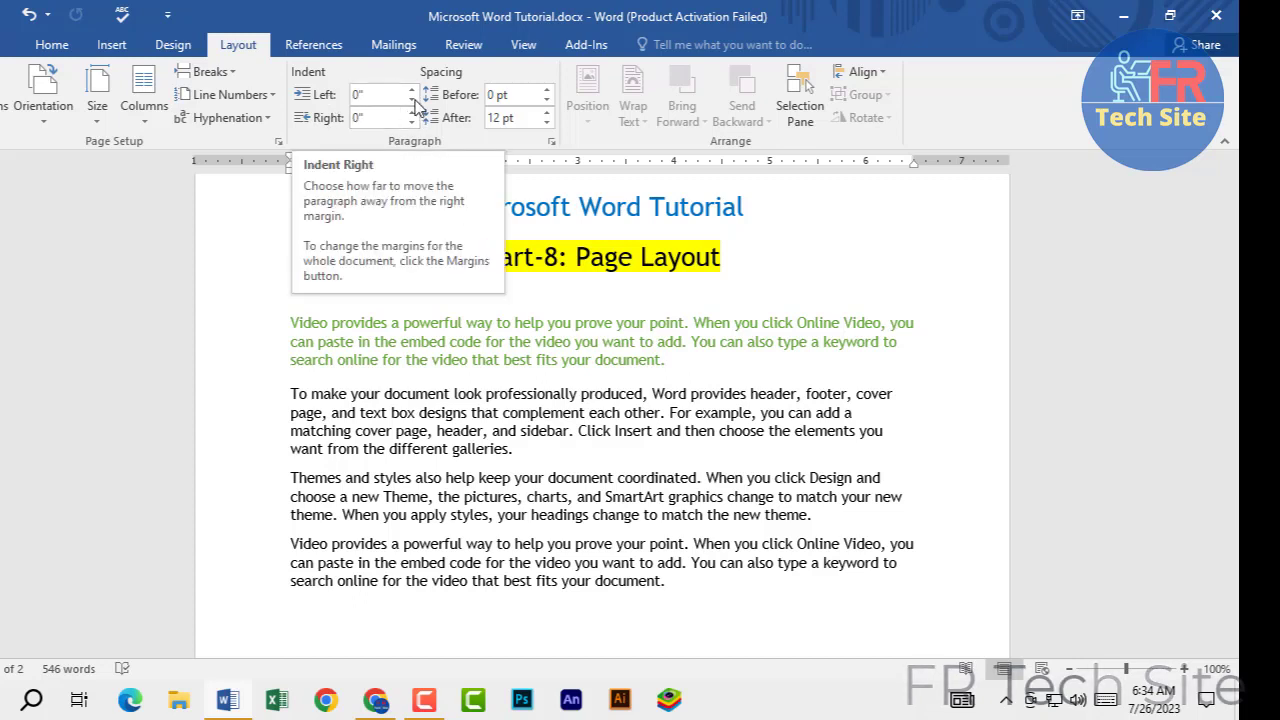
Increase the green paragraph's left indent to 1.2", then reduce it to 1.1"
left_click(286, 332)
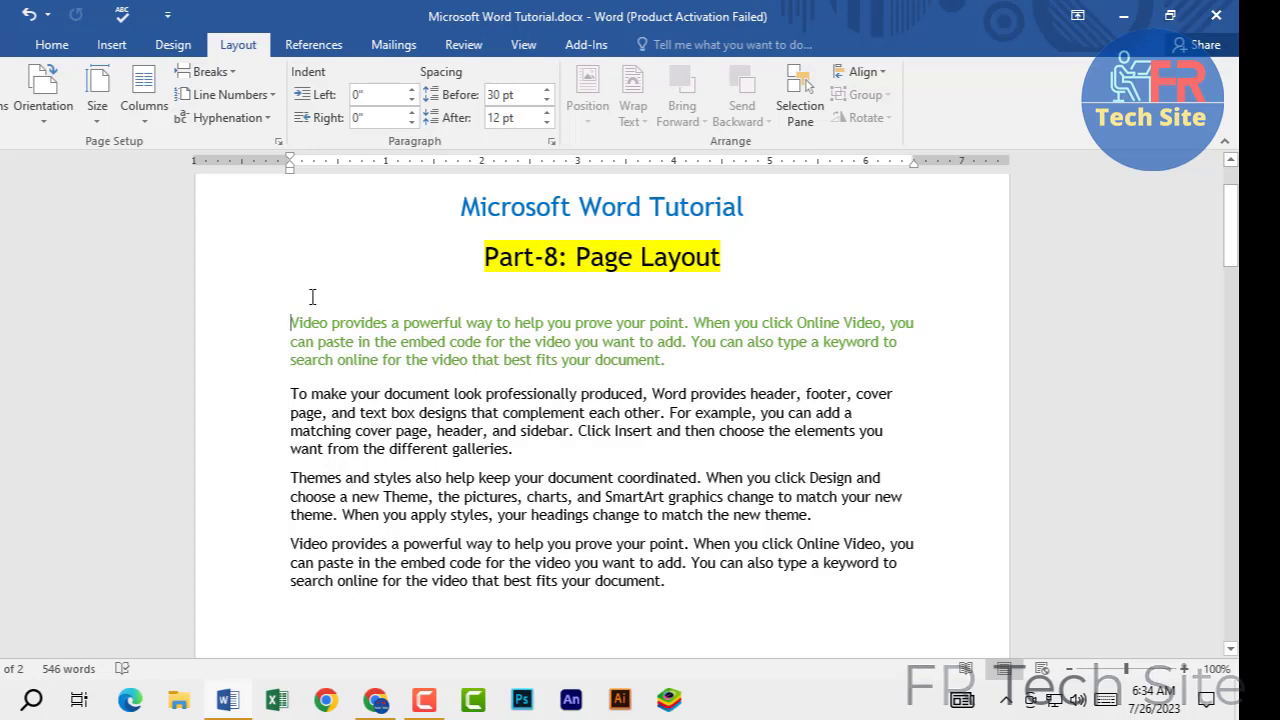
left_click(410, 89)
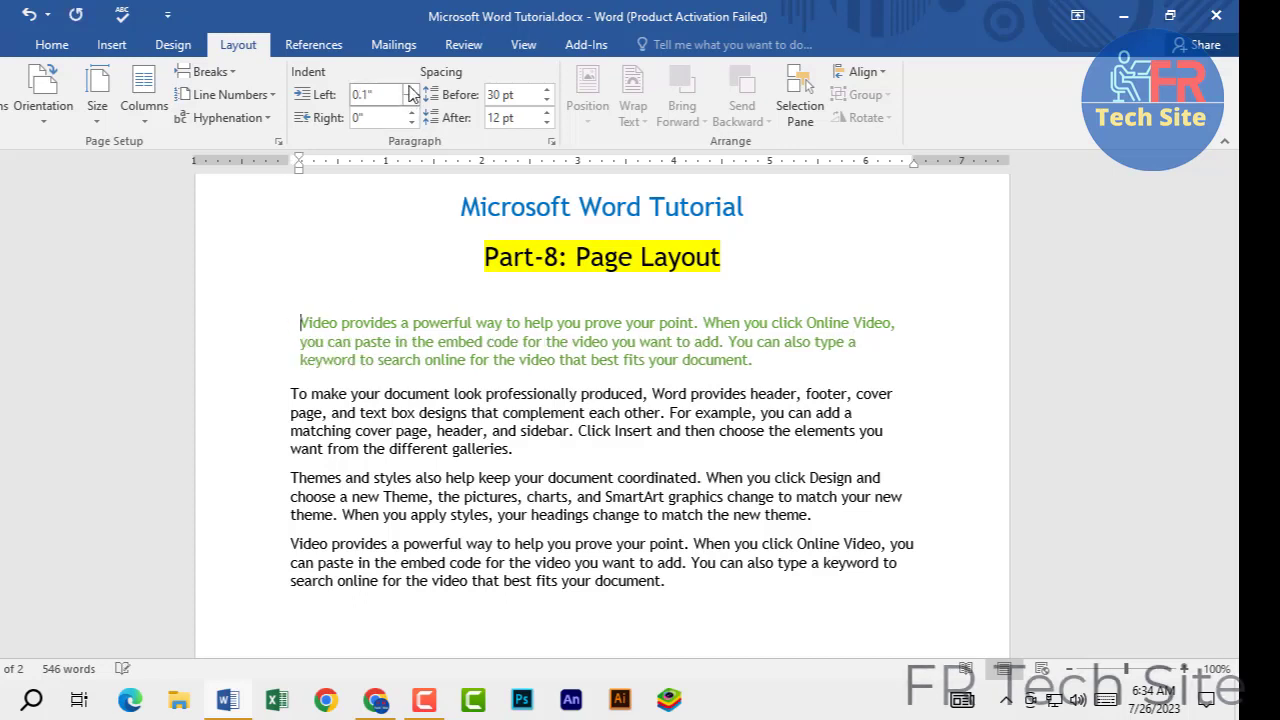
left_click(410, 89)
left_click(410, 89)
left_click(410, 89)
left_click(410, 89)
left_click(410, 89)
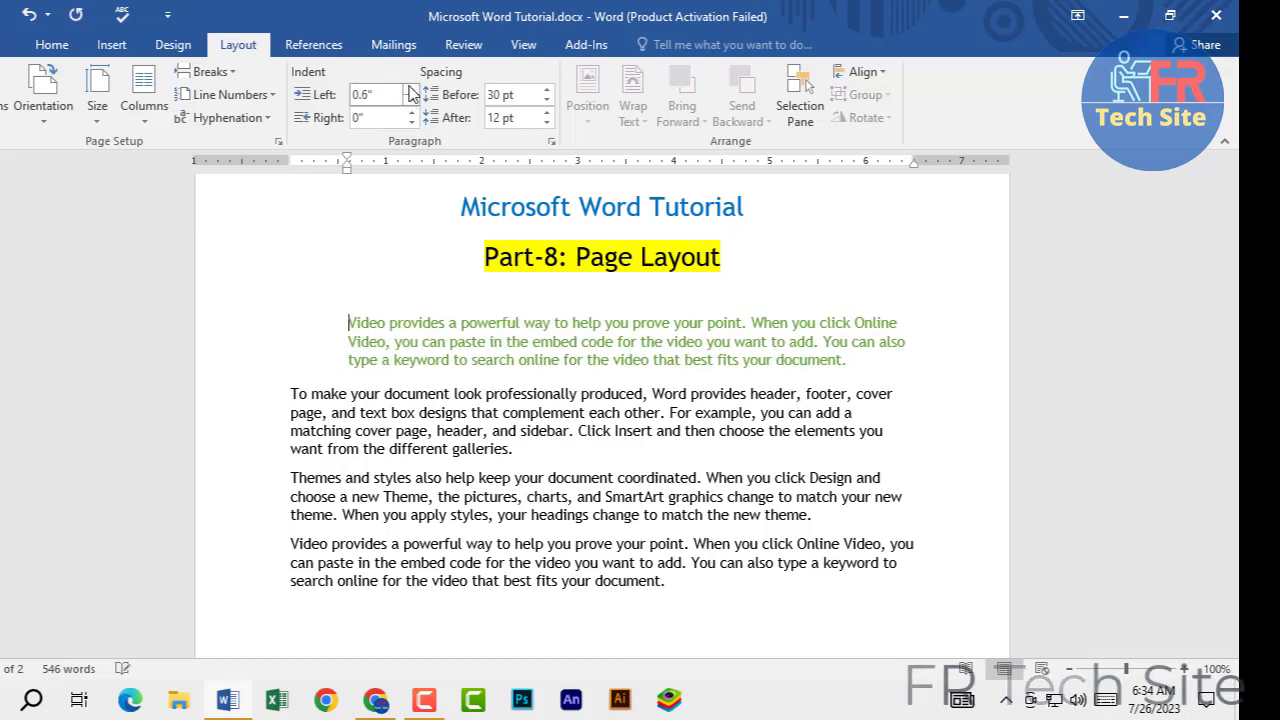
left_click(410, 89)
left_click(410, 89)
left_click(410, 89)
left_click(410, 89)
left_click(410, 89)
left_click(410, 89)
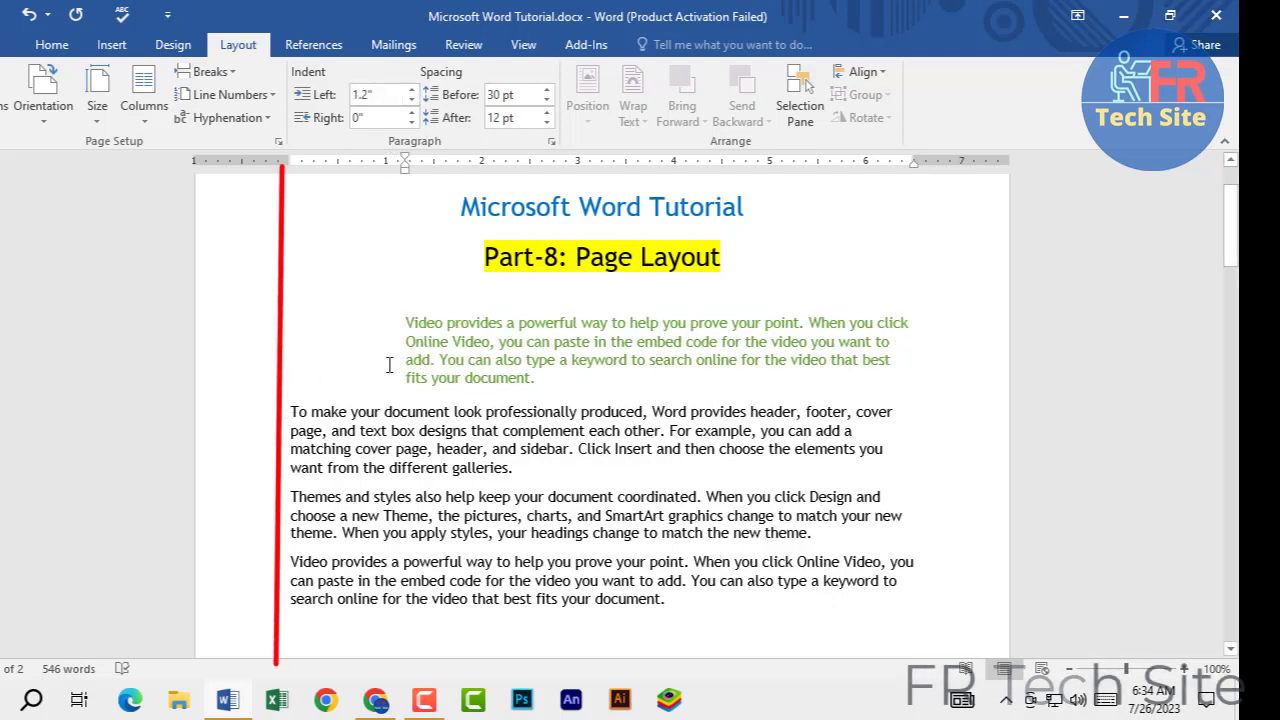
left_click(410, 100)
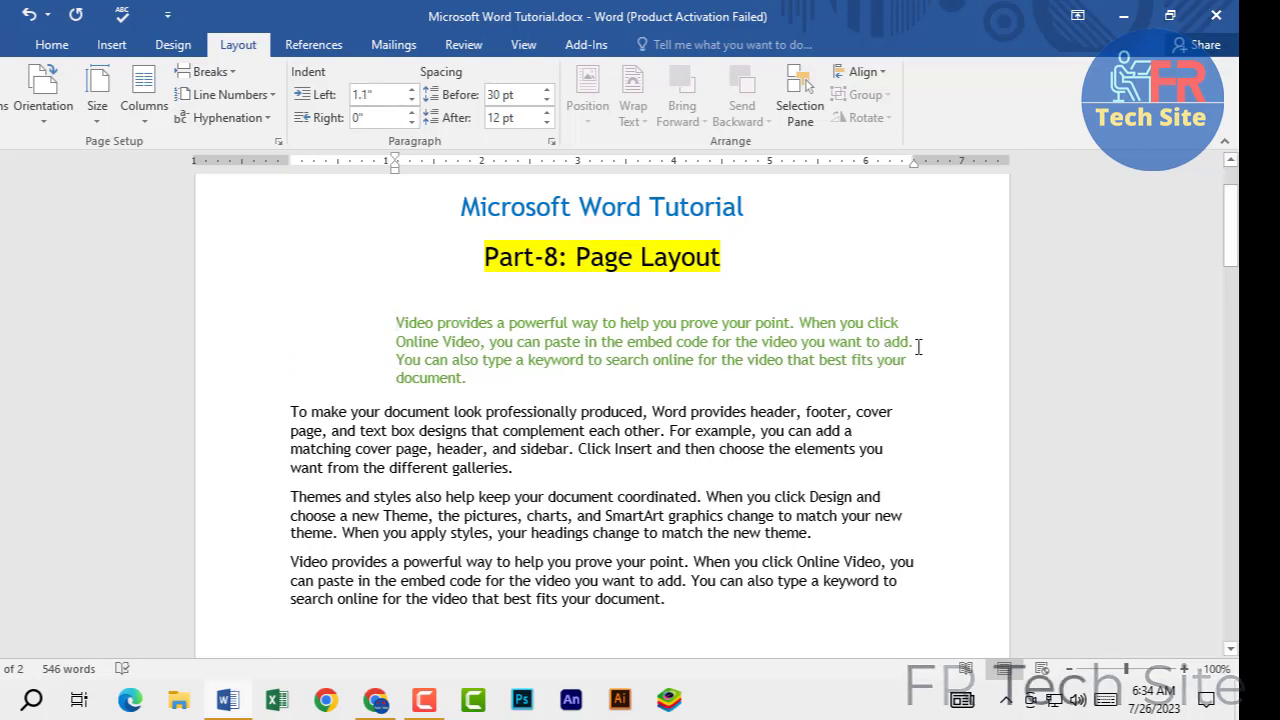
Set the green paragraph's right indent to 1", and undo both its left and right indent changes
left_click(418, 113)
left_click(418, 113)
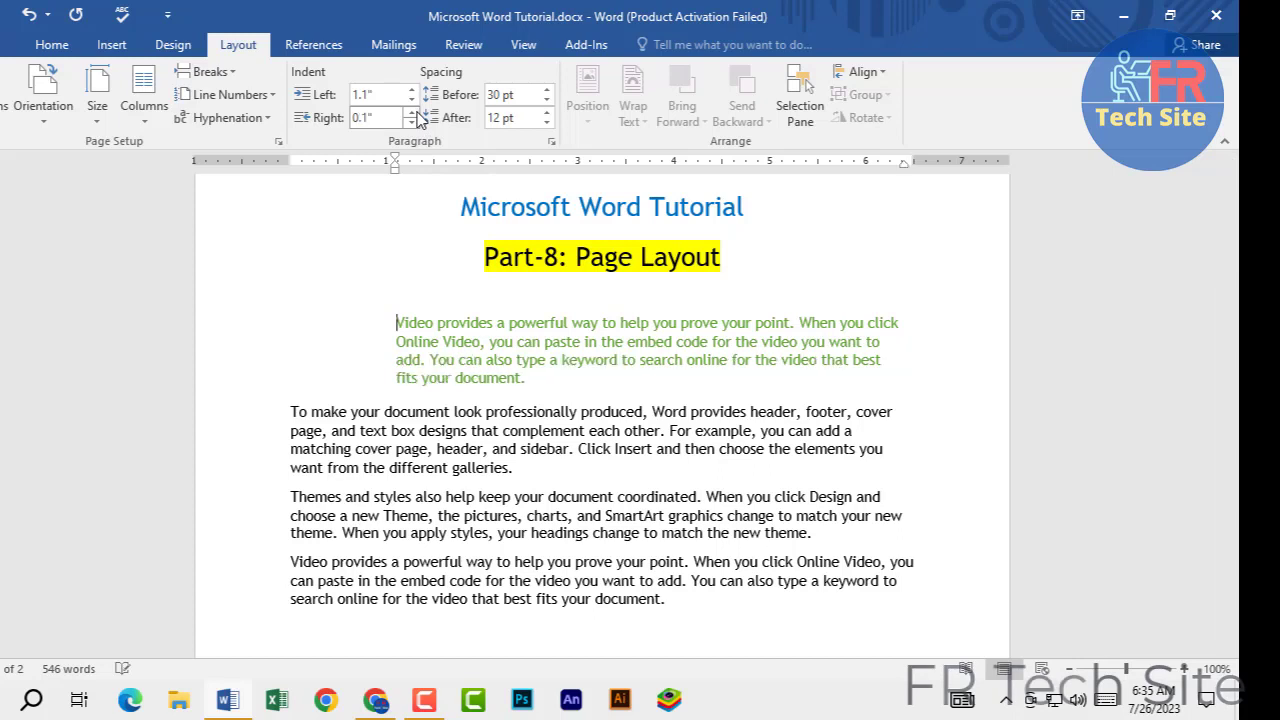
left_click(418, 113)
left_click(418, 113)
left_click(418, 113)
left_click(418, 113)
left_click(418, 113)
left_click(418, 113)
left_click(418, 113)
left_click(418, 113)
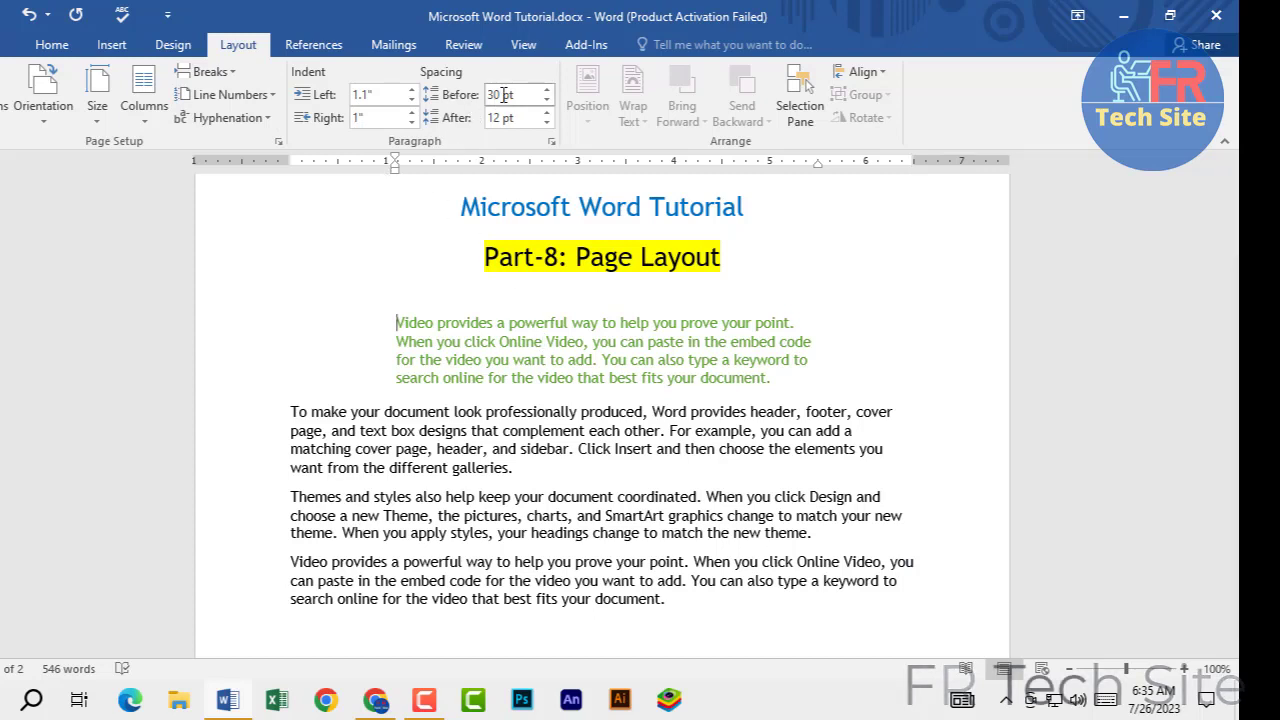
key("ctrl+z")
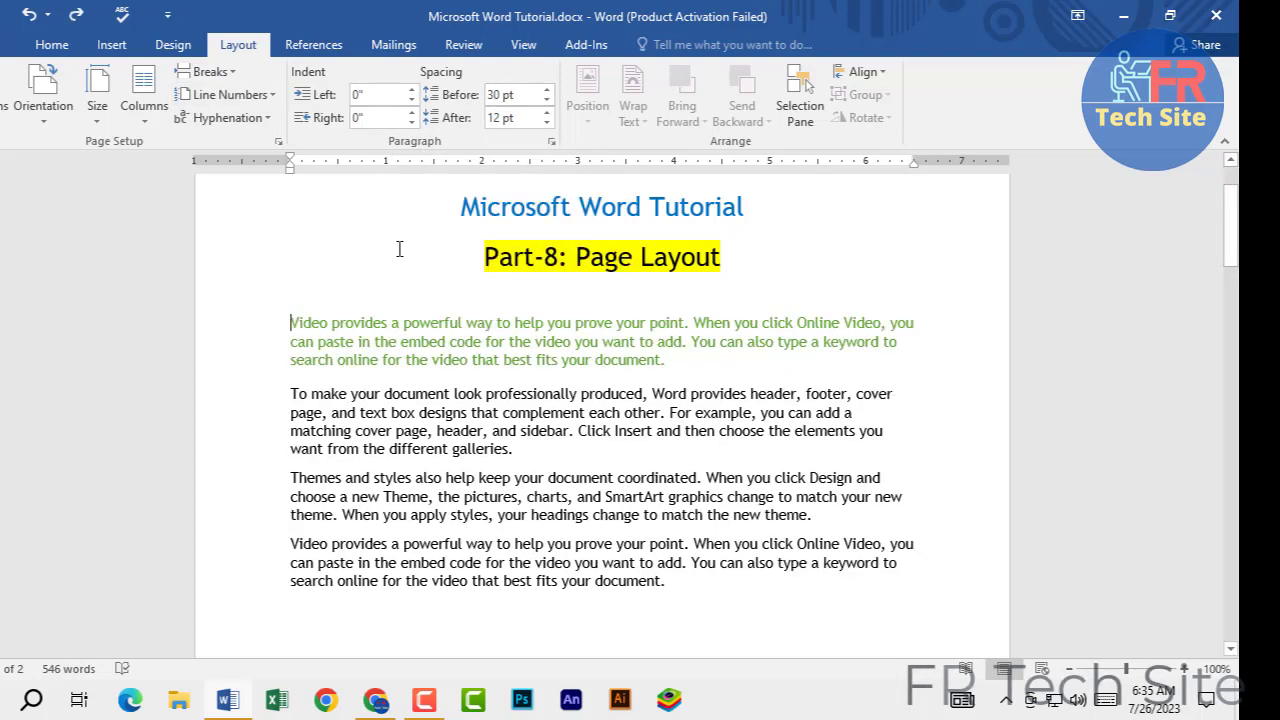
Increase the spacing before the green paragraph to 84 pt
left_click(400, 251)
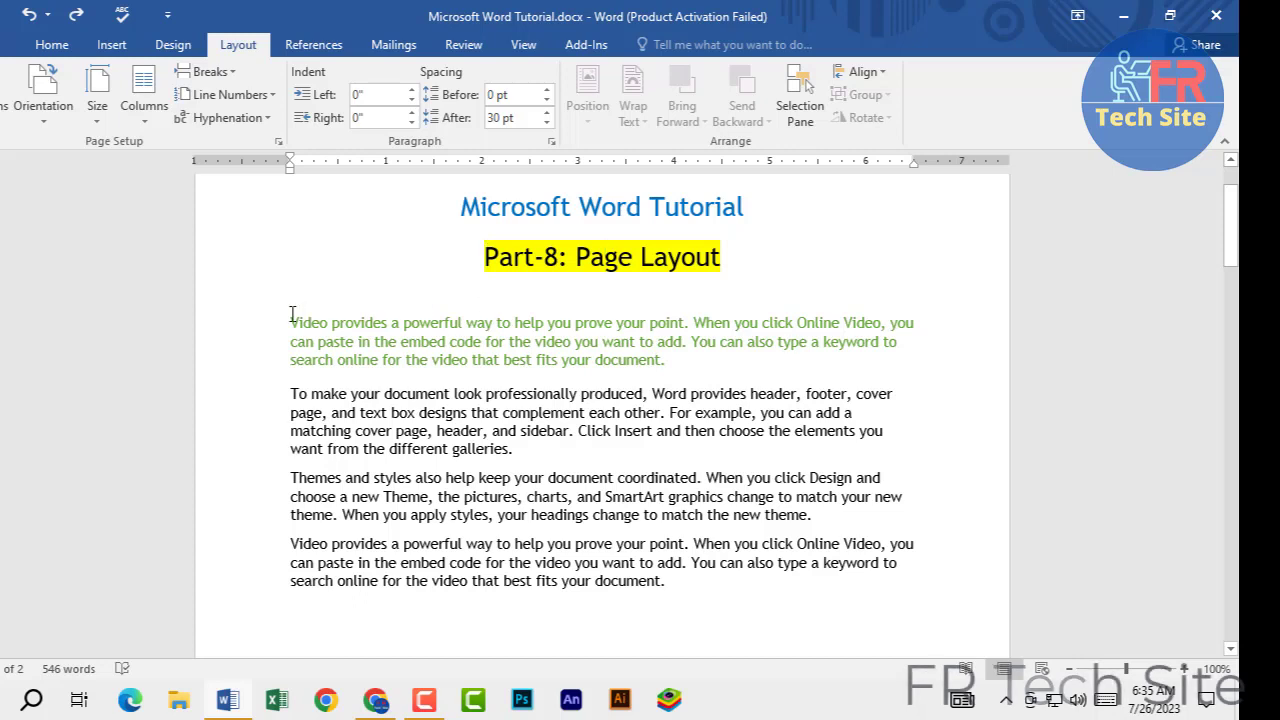
left_click(674, 363)
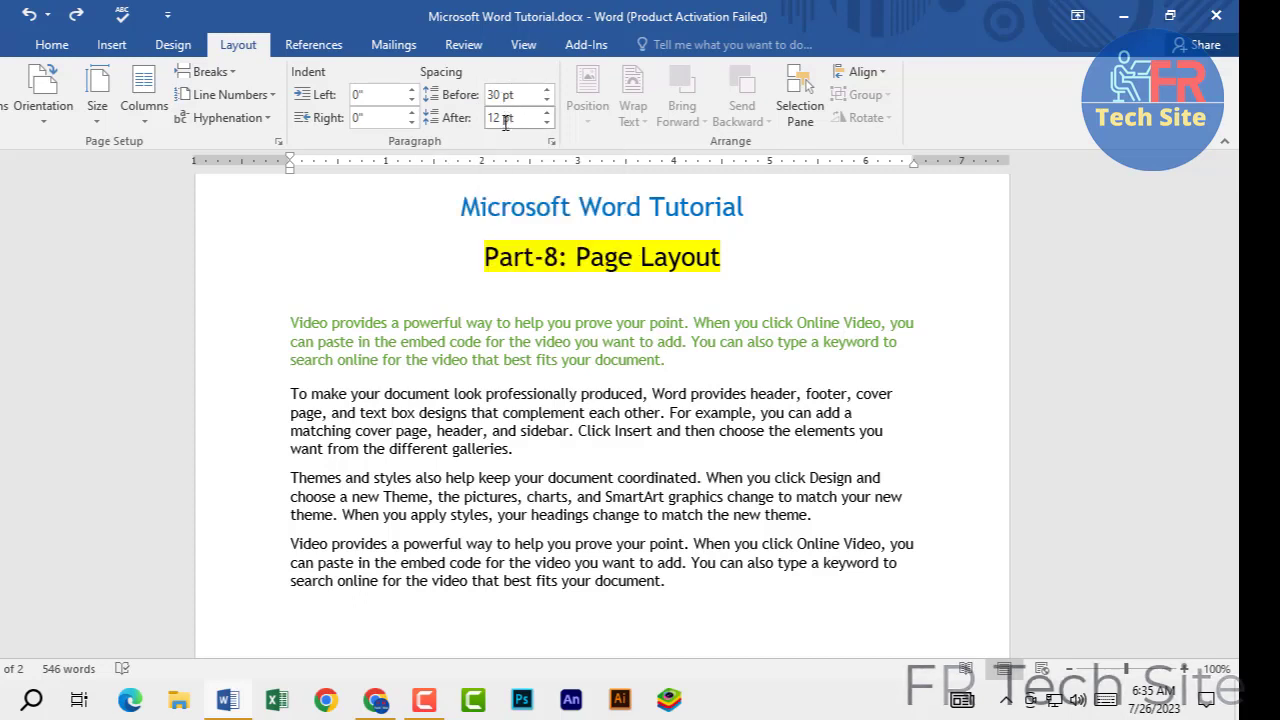
left_click(547, 89)
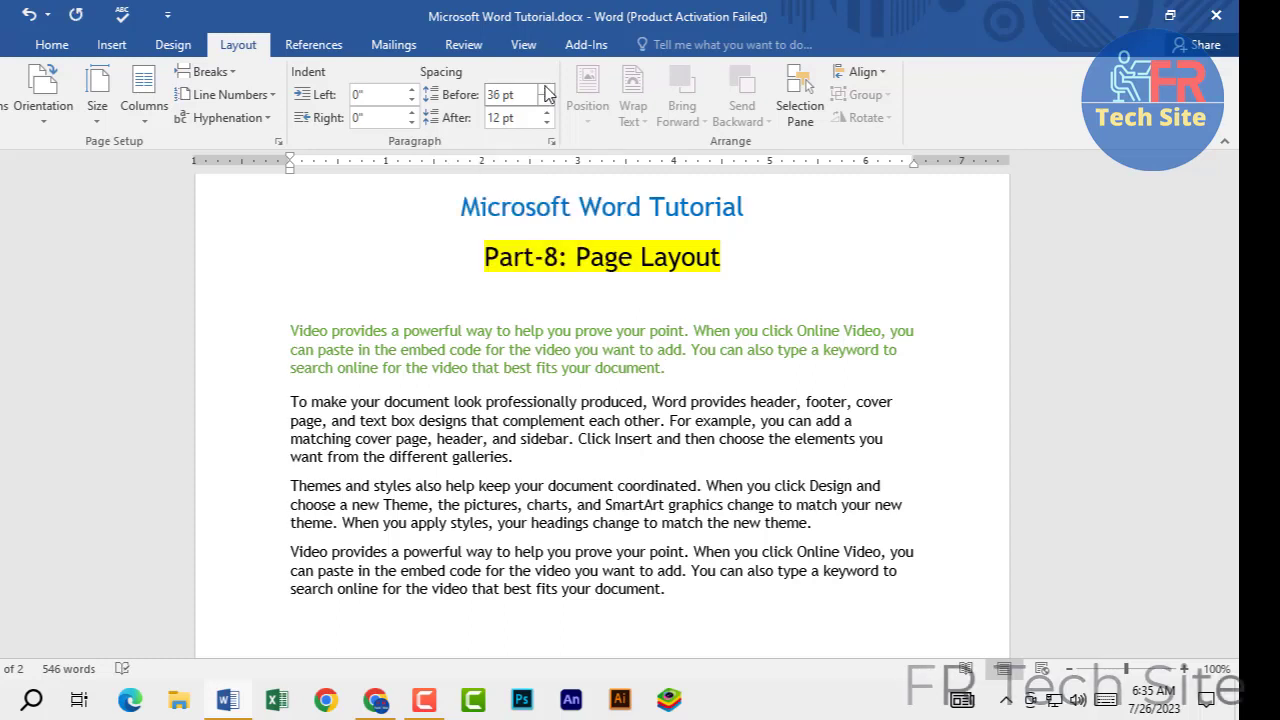
left_click(547, 89)
left_click(547, 89)
left_click(547, 89)
left_click(547, 89)
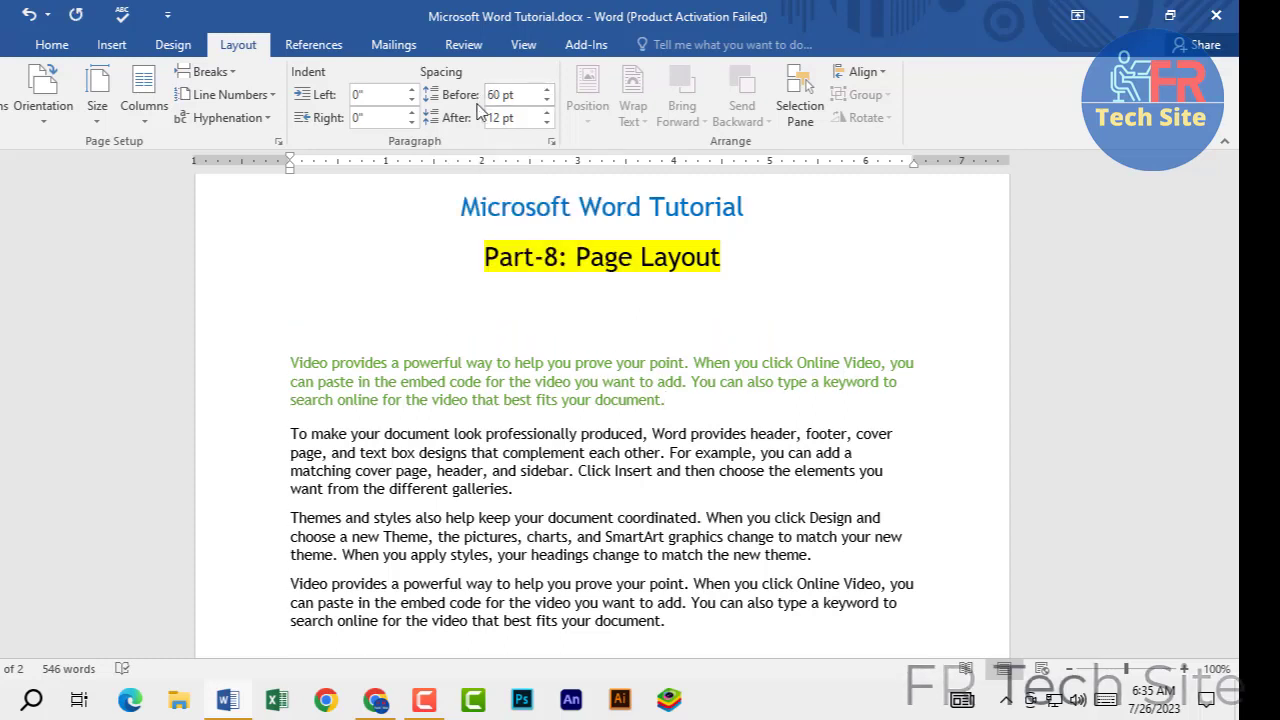
left_click(545, 89)
left_click(546, 89)
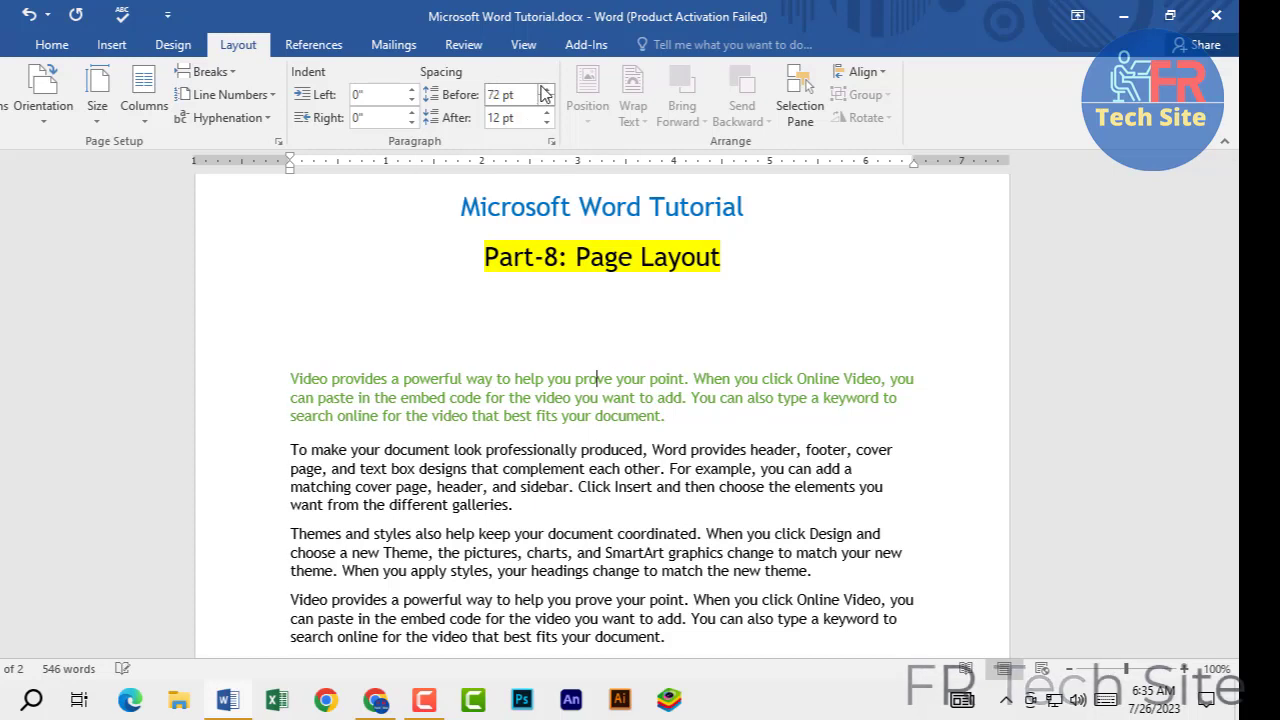
left_click(546, 89)
left_click(546, 89)
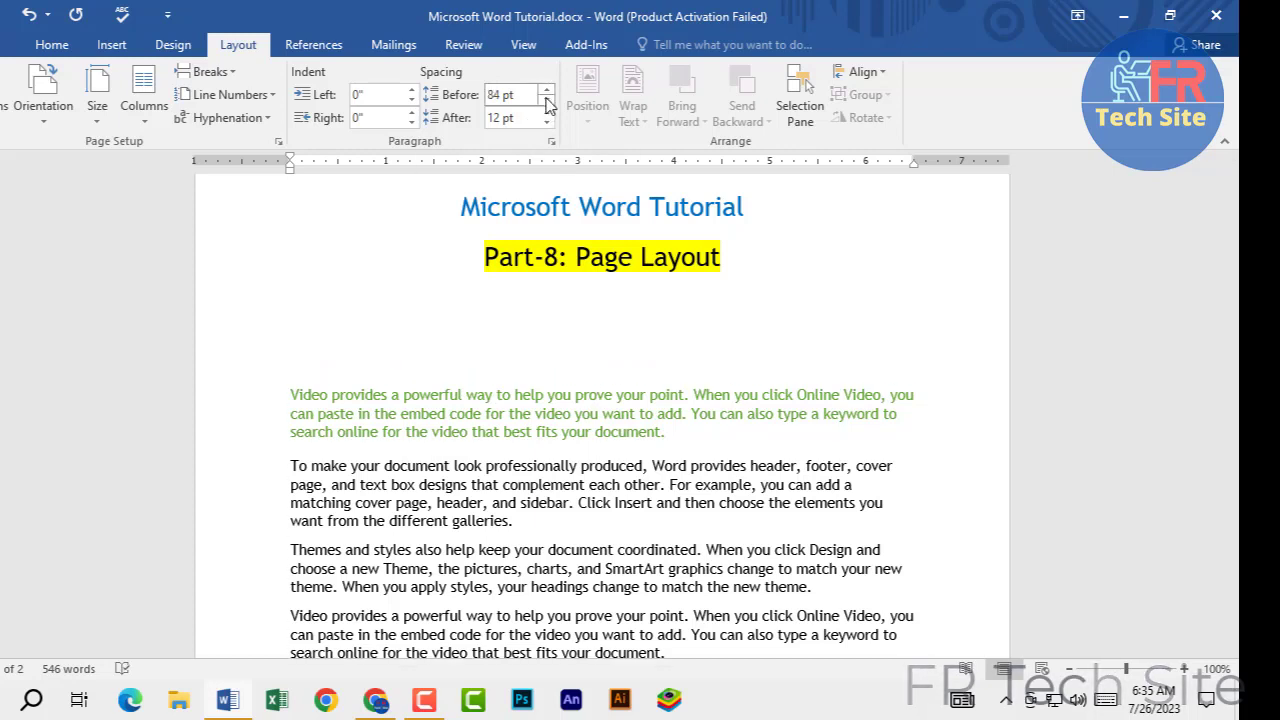
Reduce the spacing before the green paragraph to 48 pt
left_click(546, 102)
left_click(546, 102)
left_click(546, 102)
left_click(546, 102)
left_click(546, 102)
left_click(546, 102)
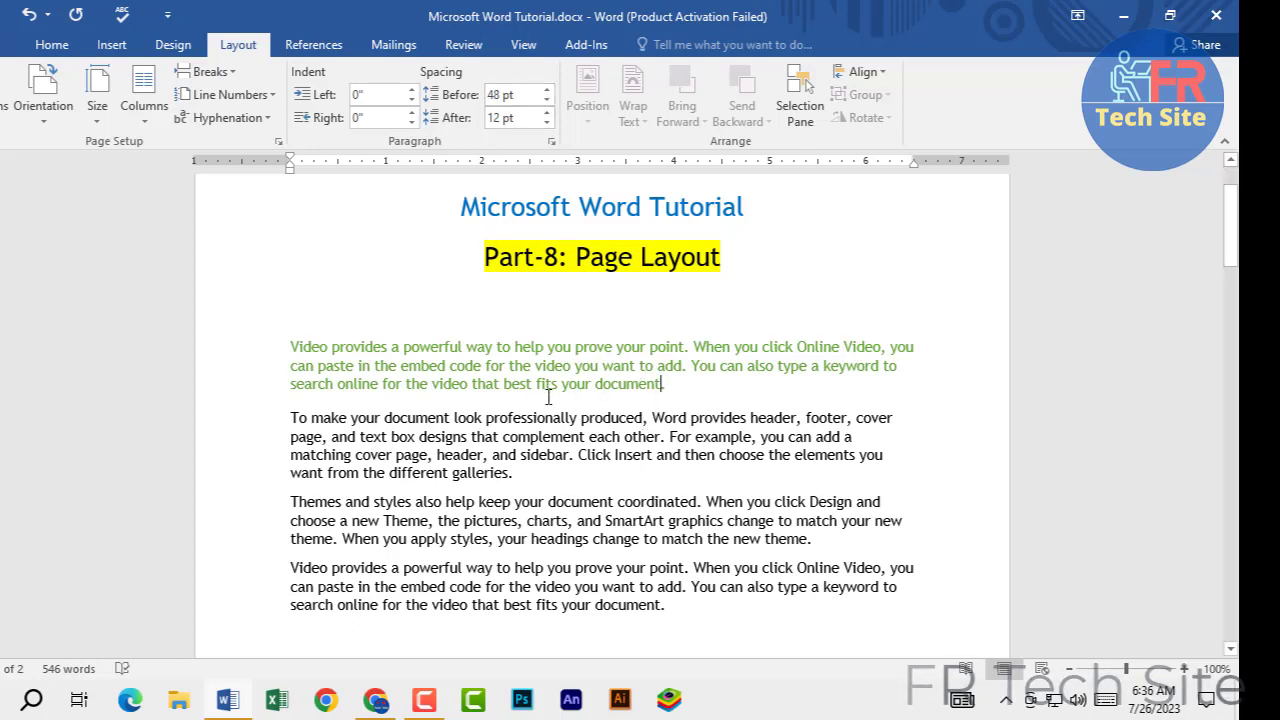
Increase the spacing after the green paragraph to 48 pt
left_click(546, 113)
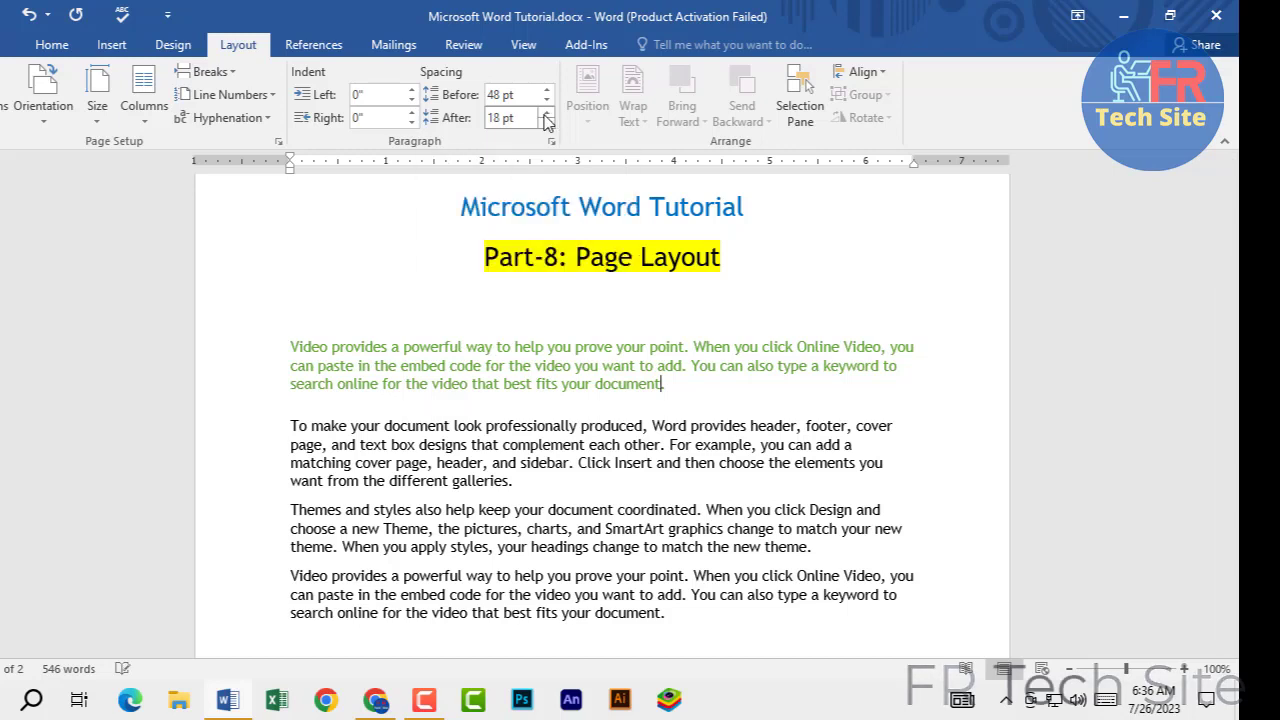
left_click(546, 113)
left_click(546, 113)
left_click(546, 113)
left_click(546, 113)
left_click(546, 113)
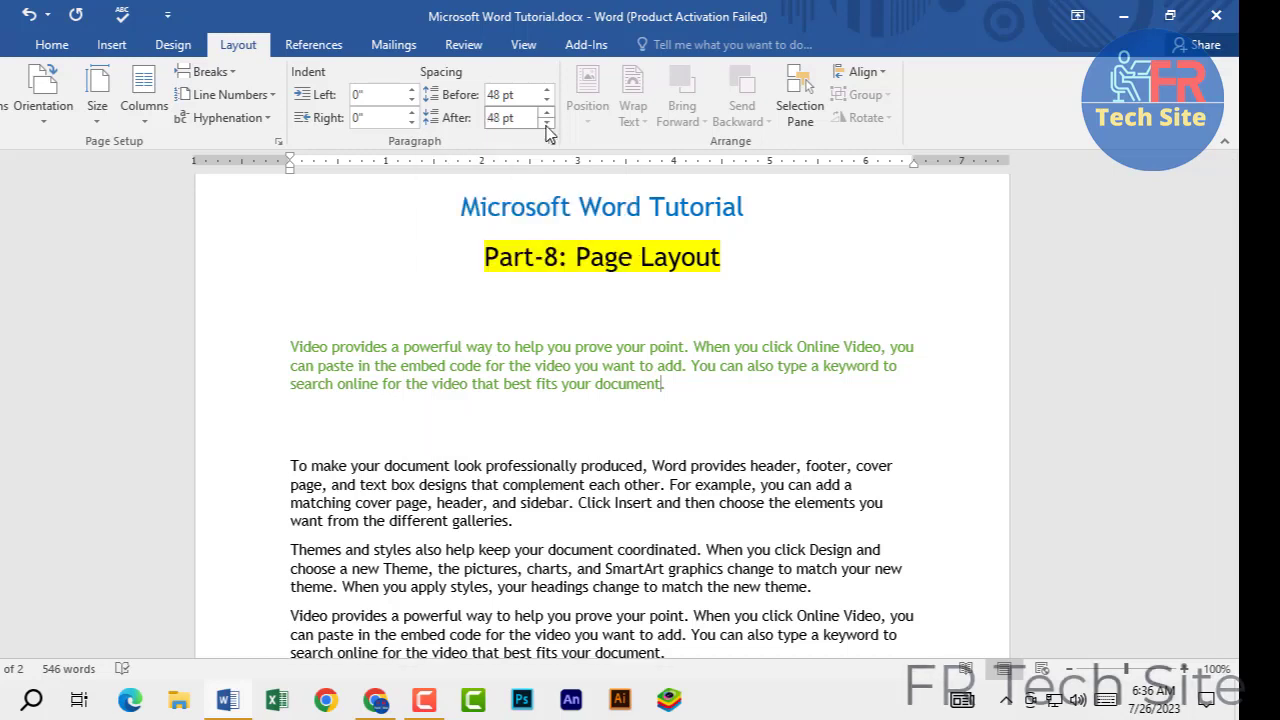
Reduce the spacing after the green paragraph to 0 pt
left_click(546, 122)
left_click(546, 122)
left_click(546, 122)
left_click(546, 122)
left_click(546, 122)
left_click(546, 122)
left_click(546, 122)
left_click(546, 122)
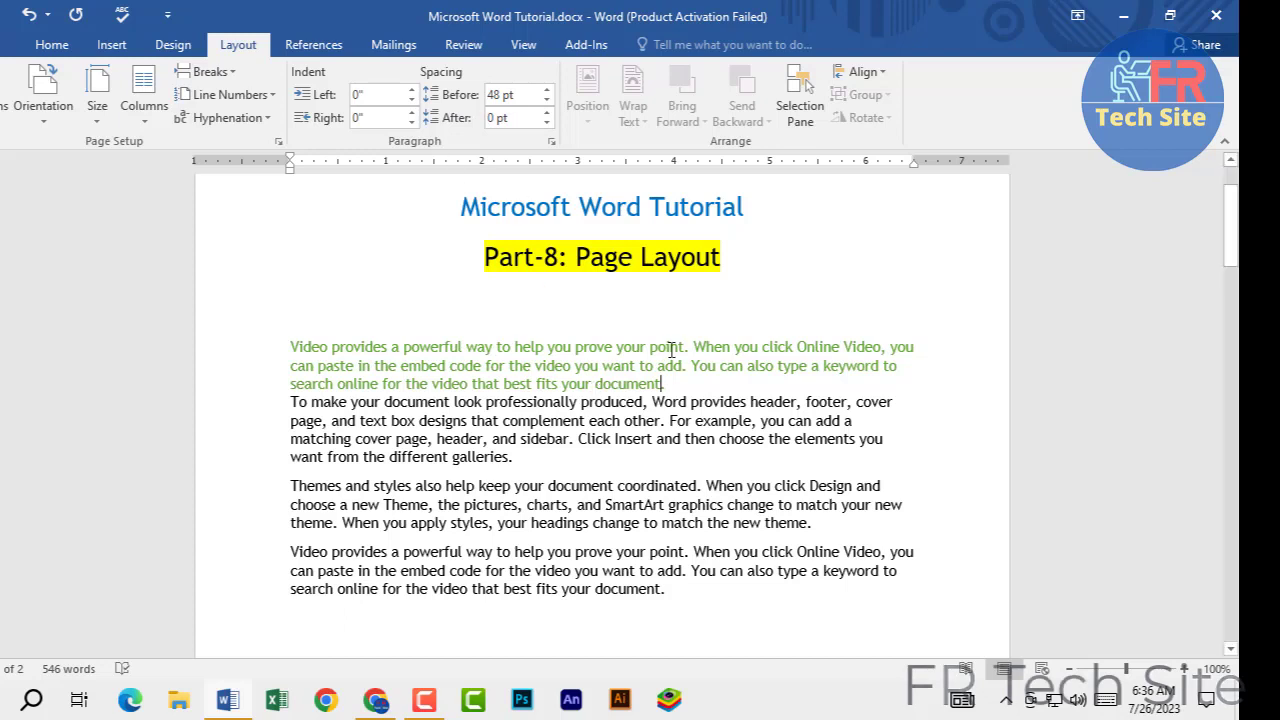
Set the spacing after the green paragraph to 18 pt
left_click(547, 113)
left_click(547, 113)
left_click(547, 113)
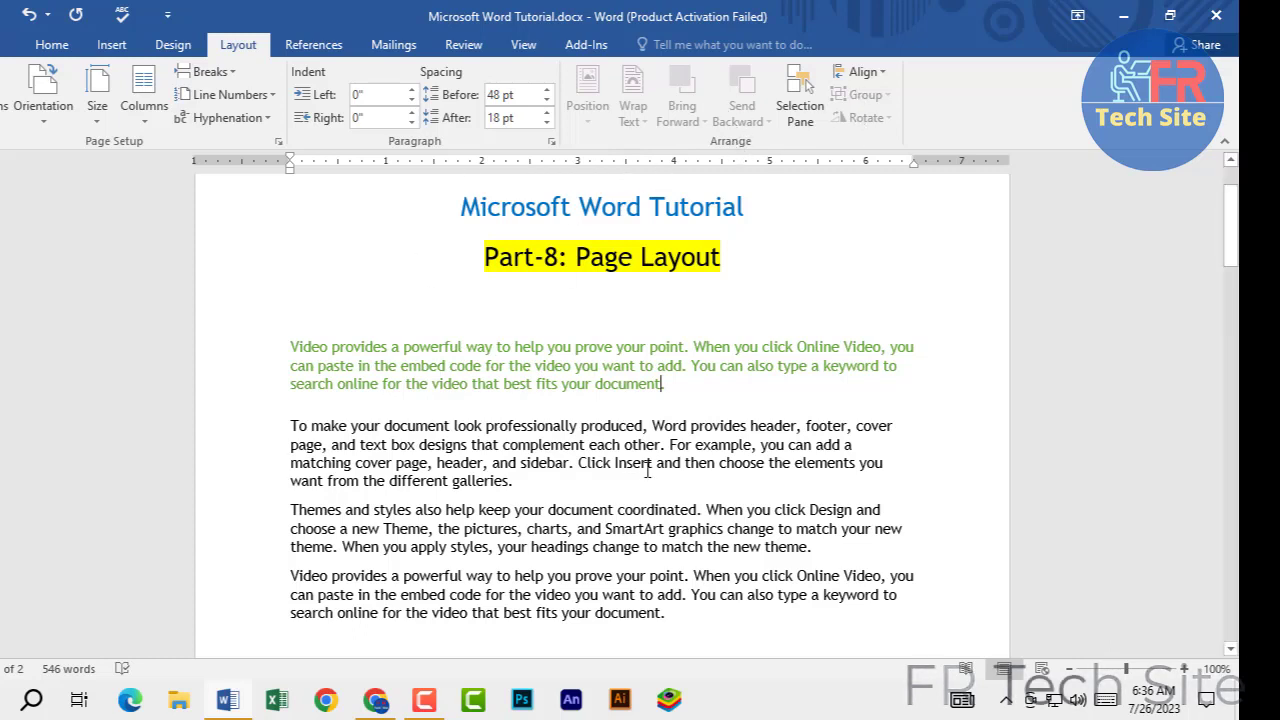
Insert several empty paragraphs below the green paragraph to clear space on the first page
key("Return")
key("Return")
key("Return")
key("Return")
key("Return")
key("Return")
key("Return")
key("Return")
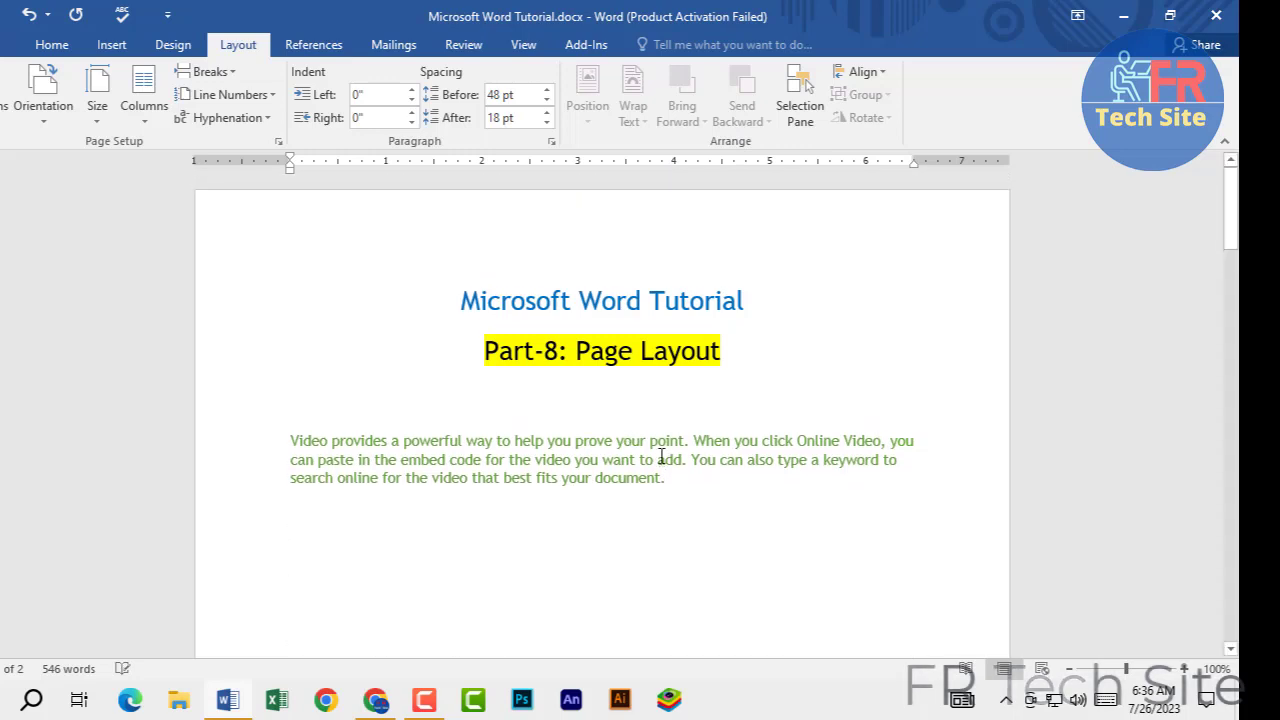
scroll(656, 452, "down", 2)
scroll(652, 328, "up", 2)
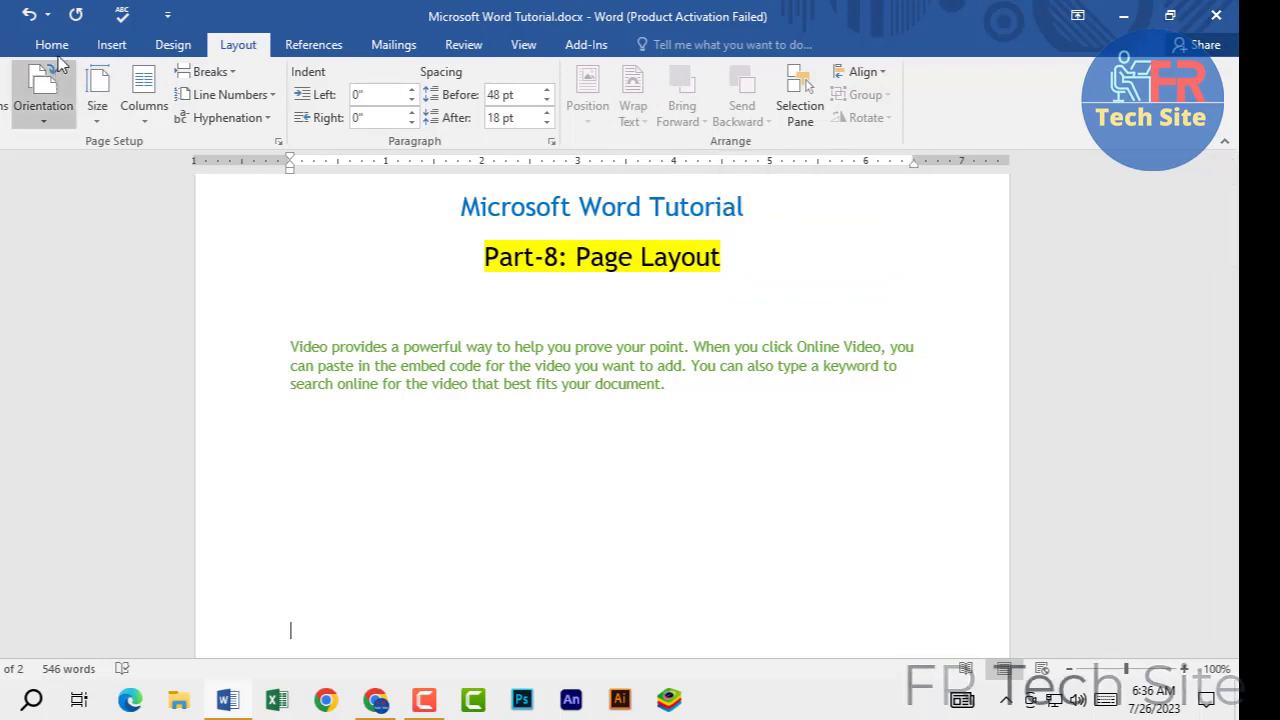
Draw a rectangle shape about 2.2 inches wide in the empty space below the green paragraph
left_click(122, 48)
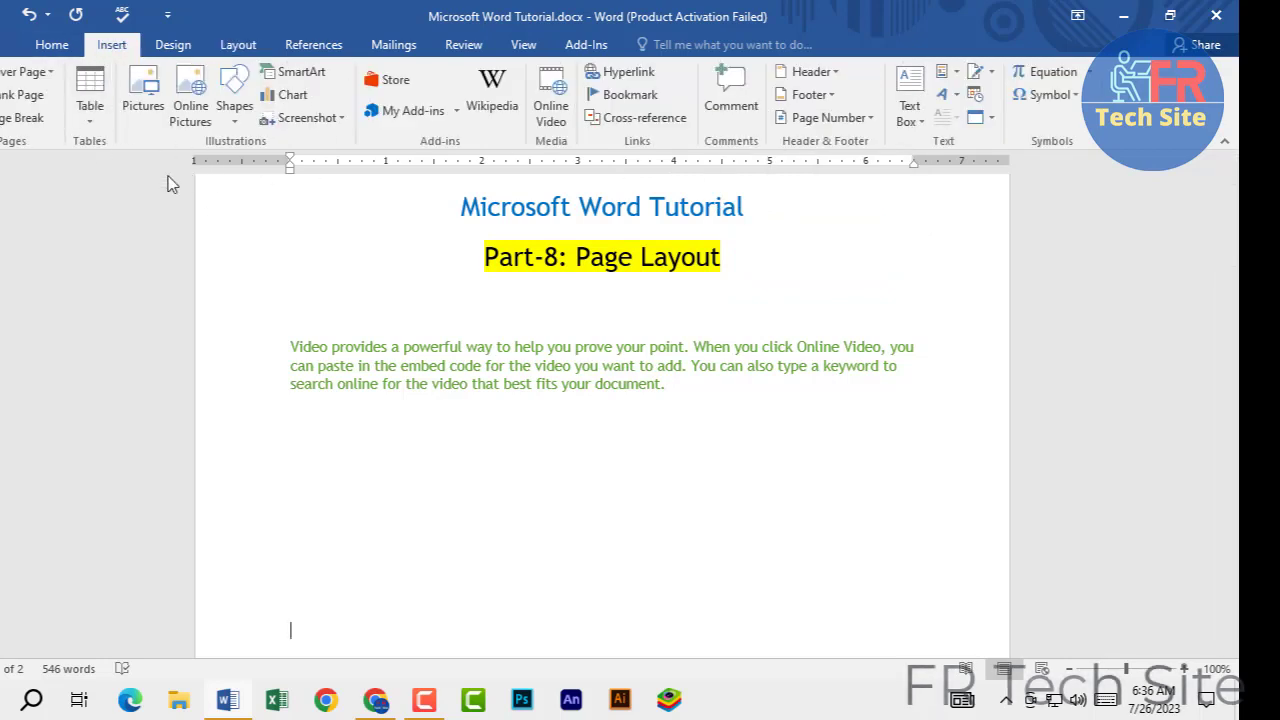
left_click(233, 100)
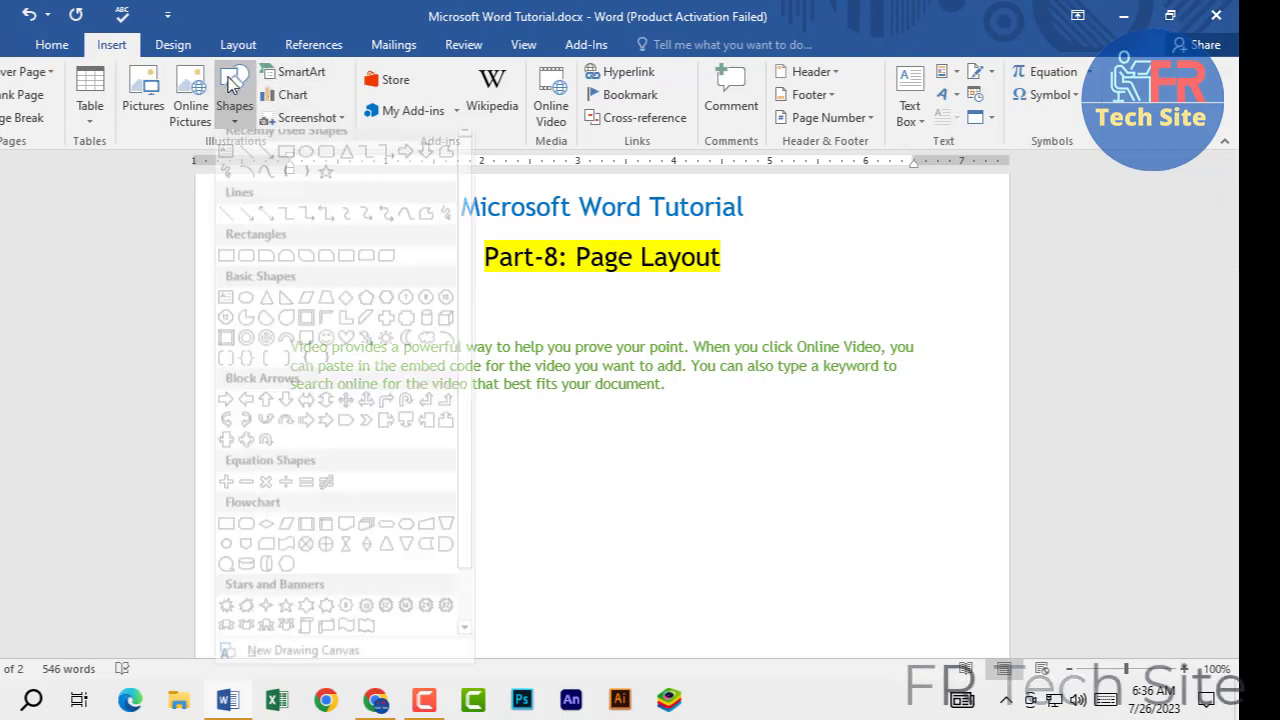
left_click(287, 165)
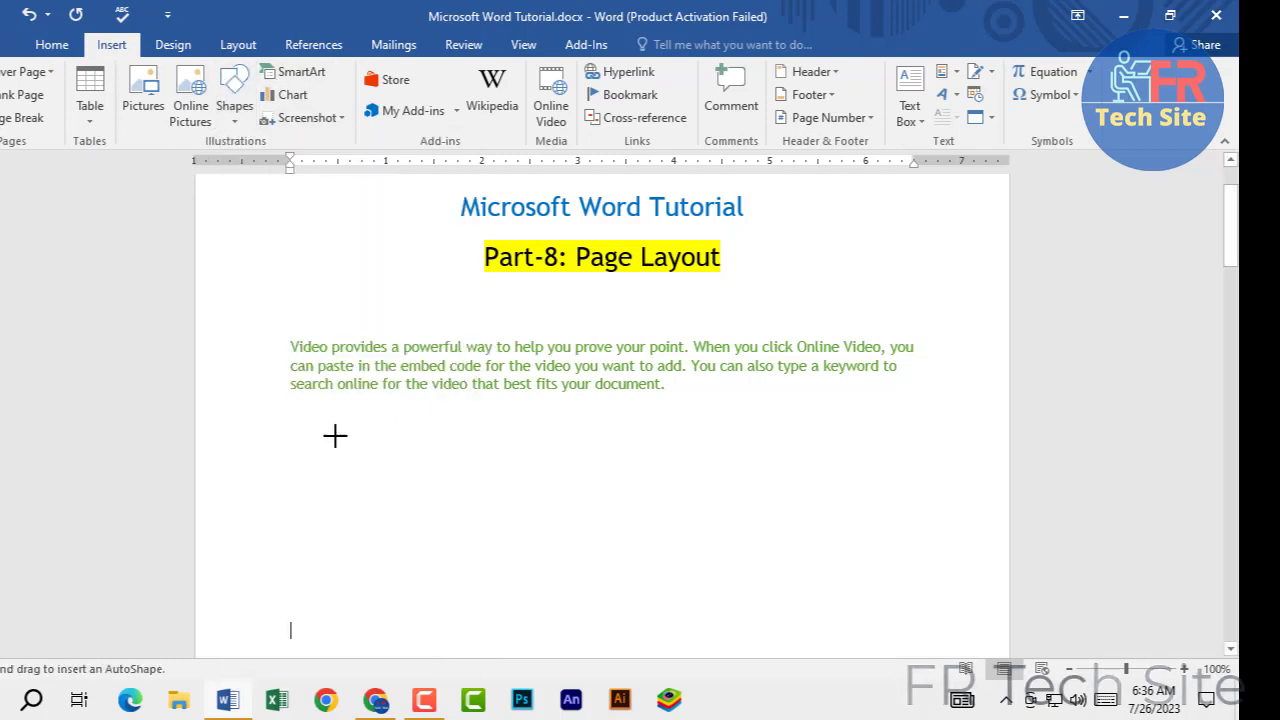
left_click_drag(310, 422, 518, 520)
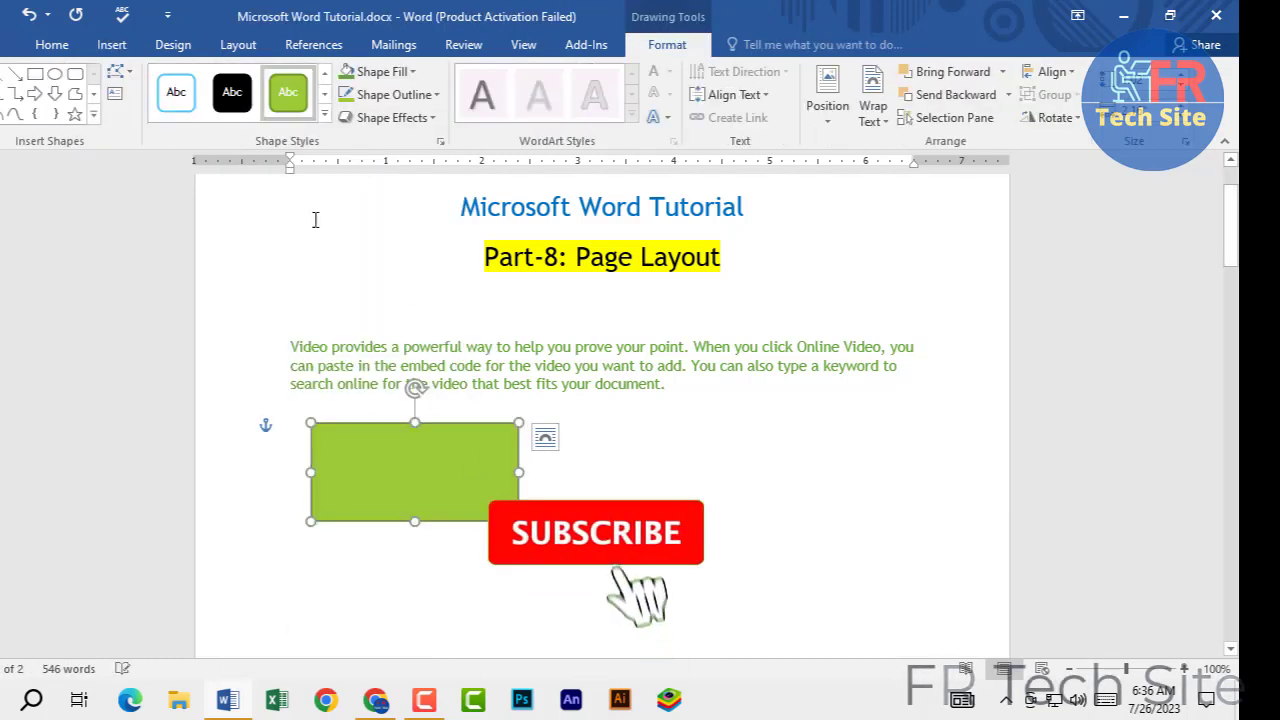
left_click(293, 100)
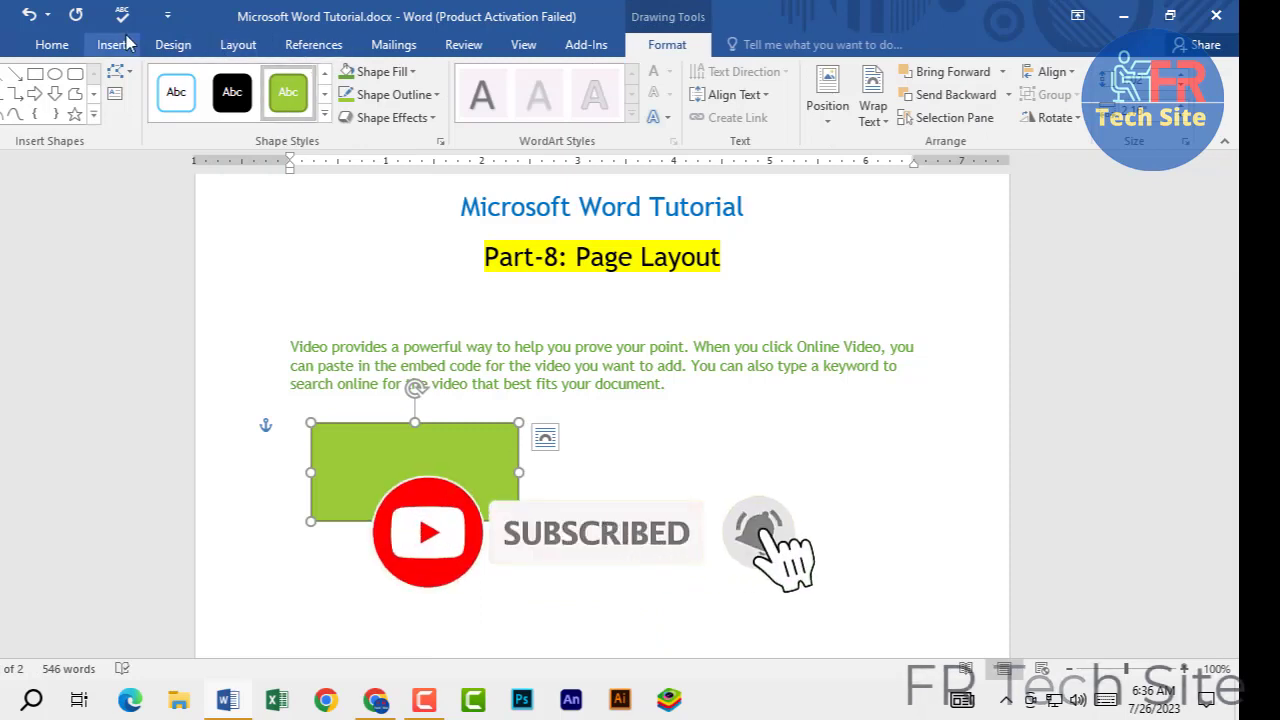
Draw an oval about 1.6 inches wide beside the green rectangle and give it the solid black shape style
left_click(112, 46)
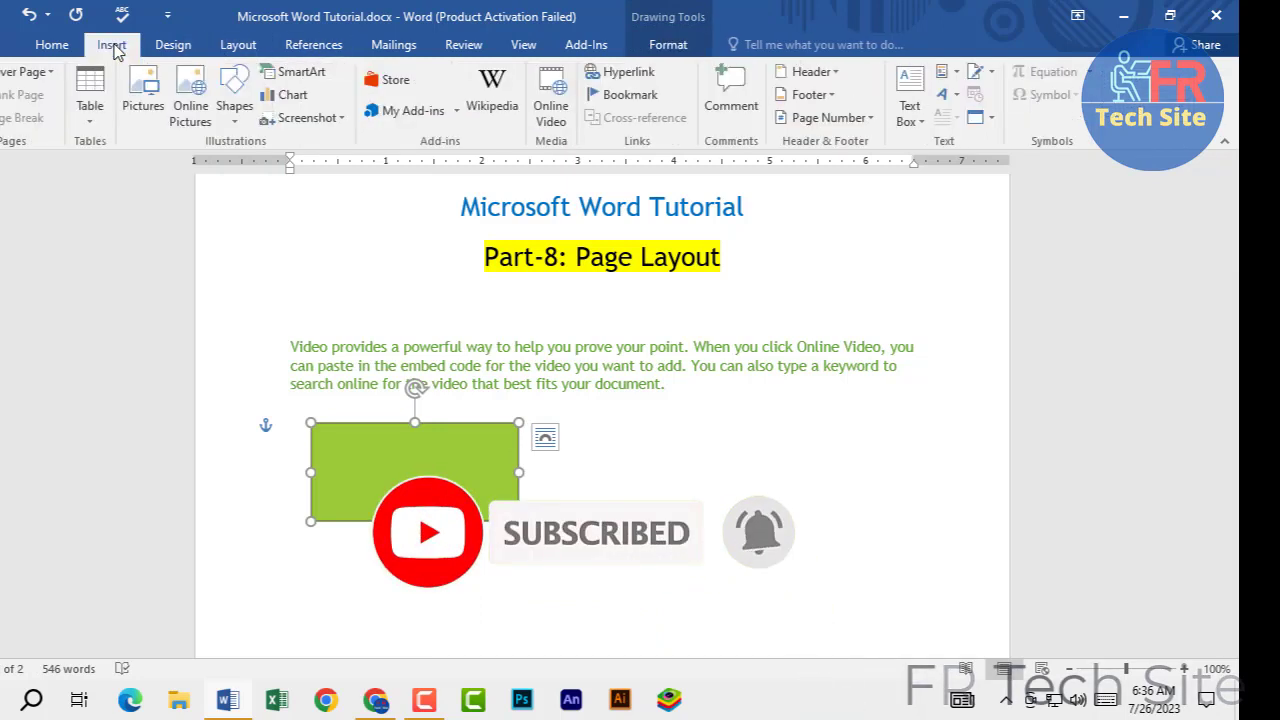
left_click(237, 46)
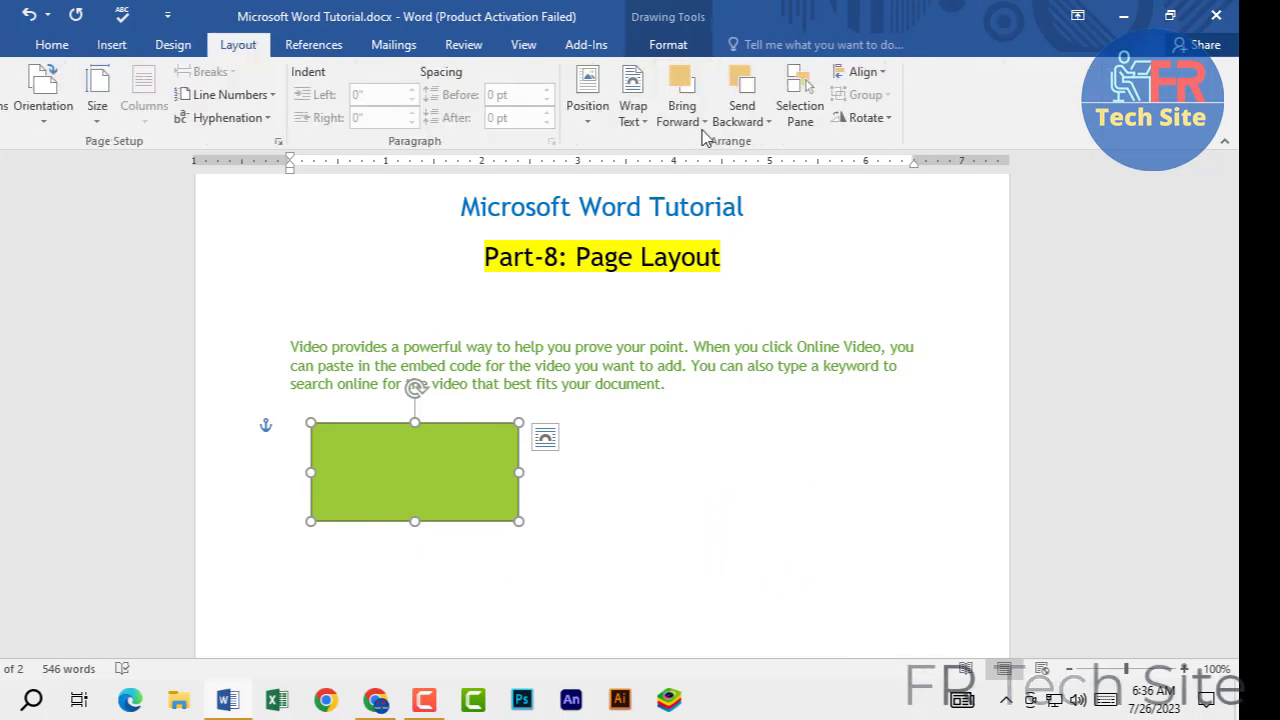
left_click(112, 45)
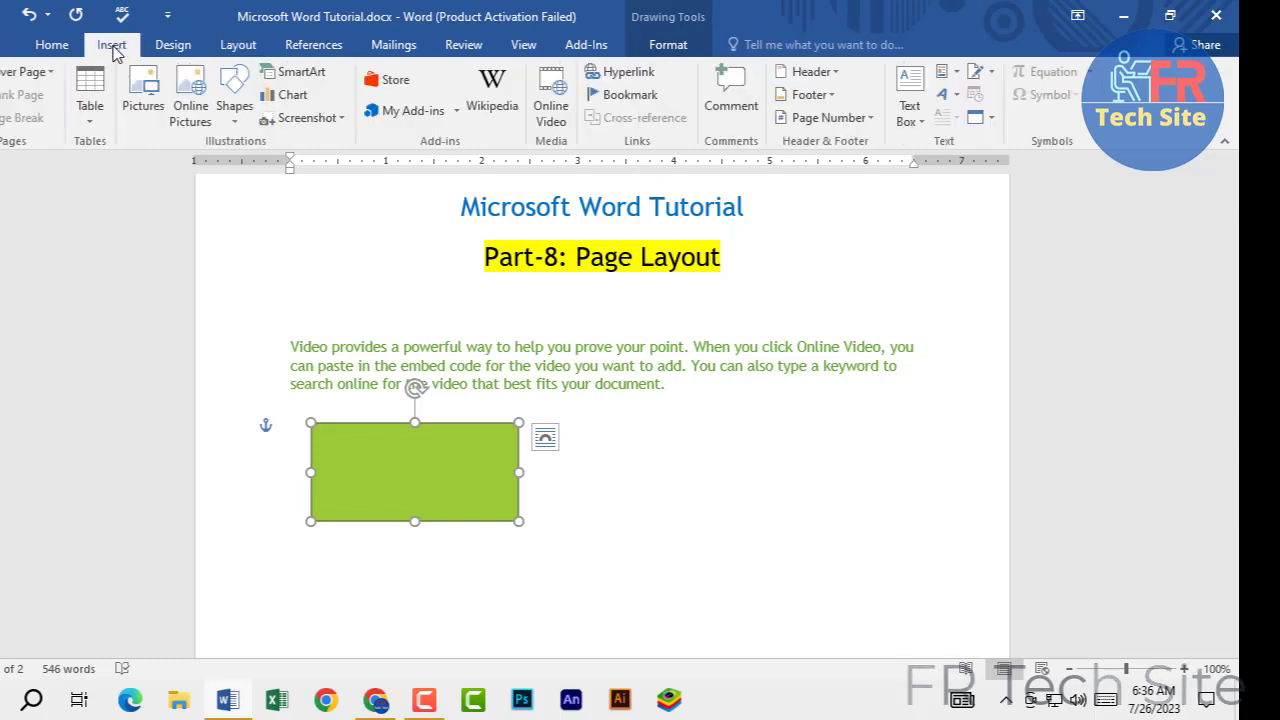
left_click(234, 98)
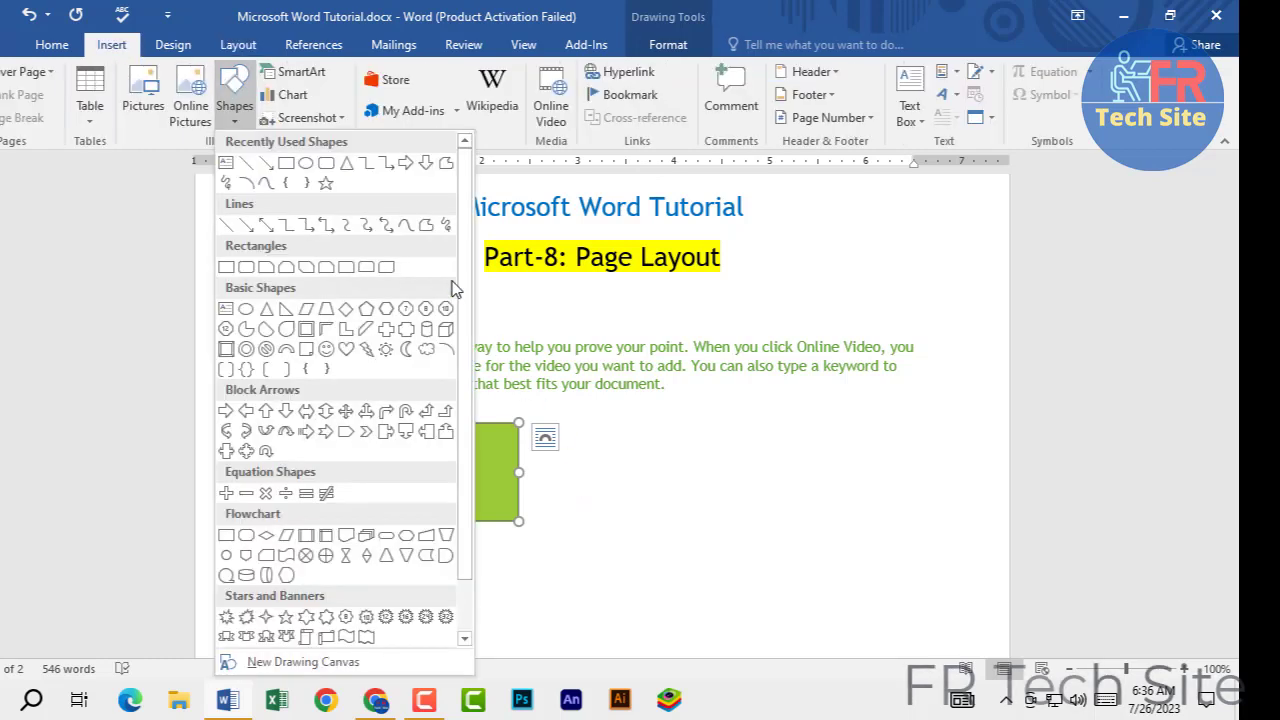
left_click(306, 163)
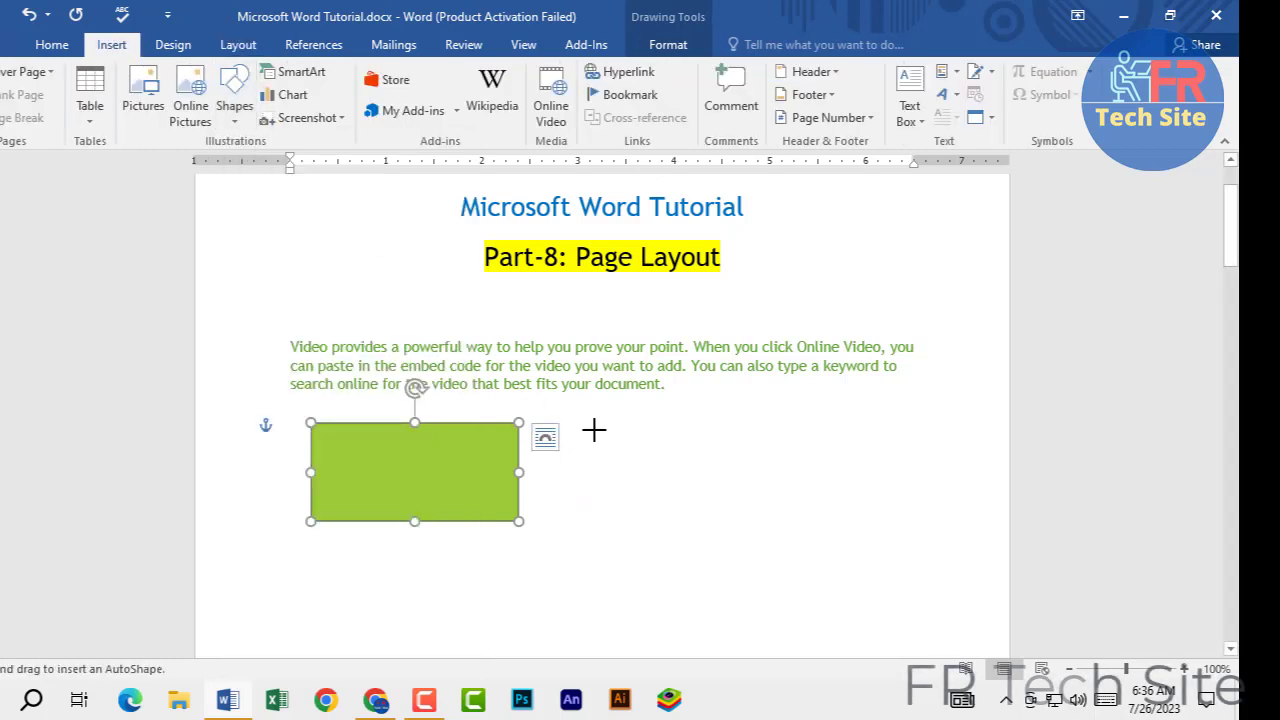
left_click_drag(591, 423, 743, 532)
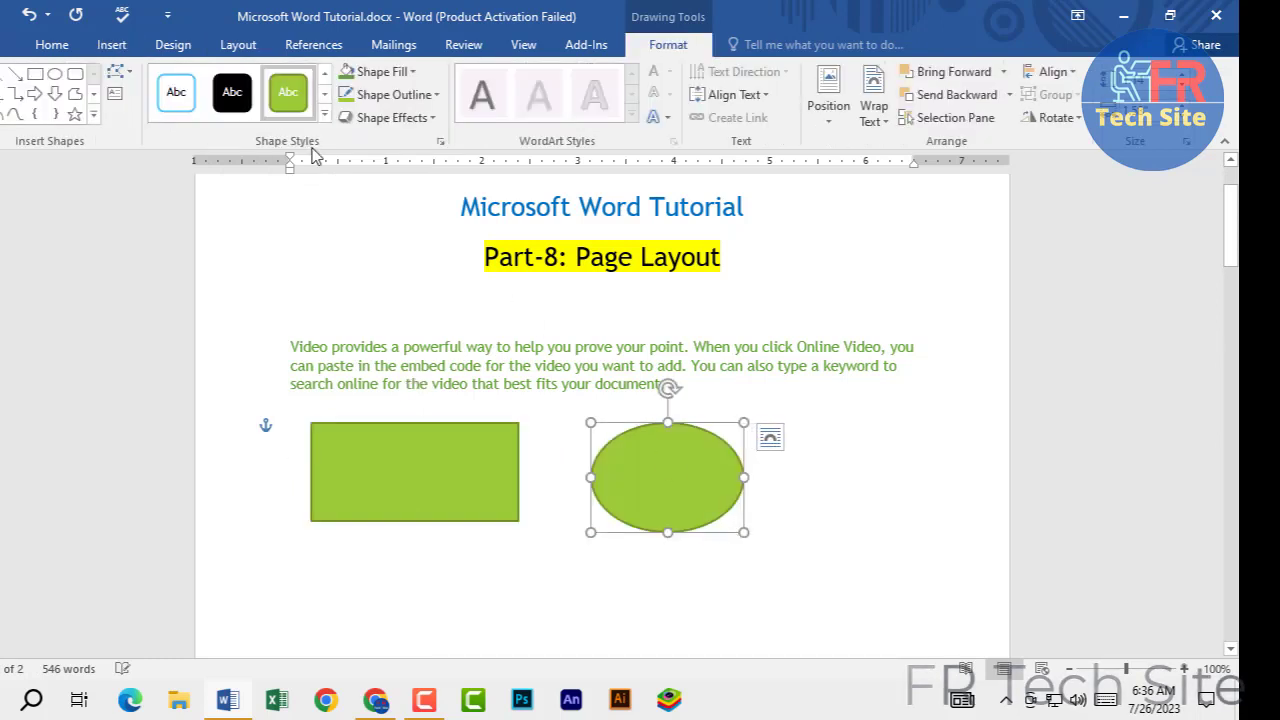
left_click(232, 92)
left_click(808, 540)
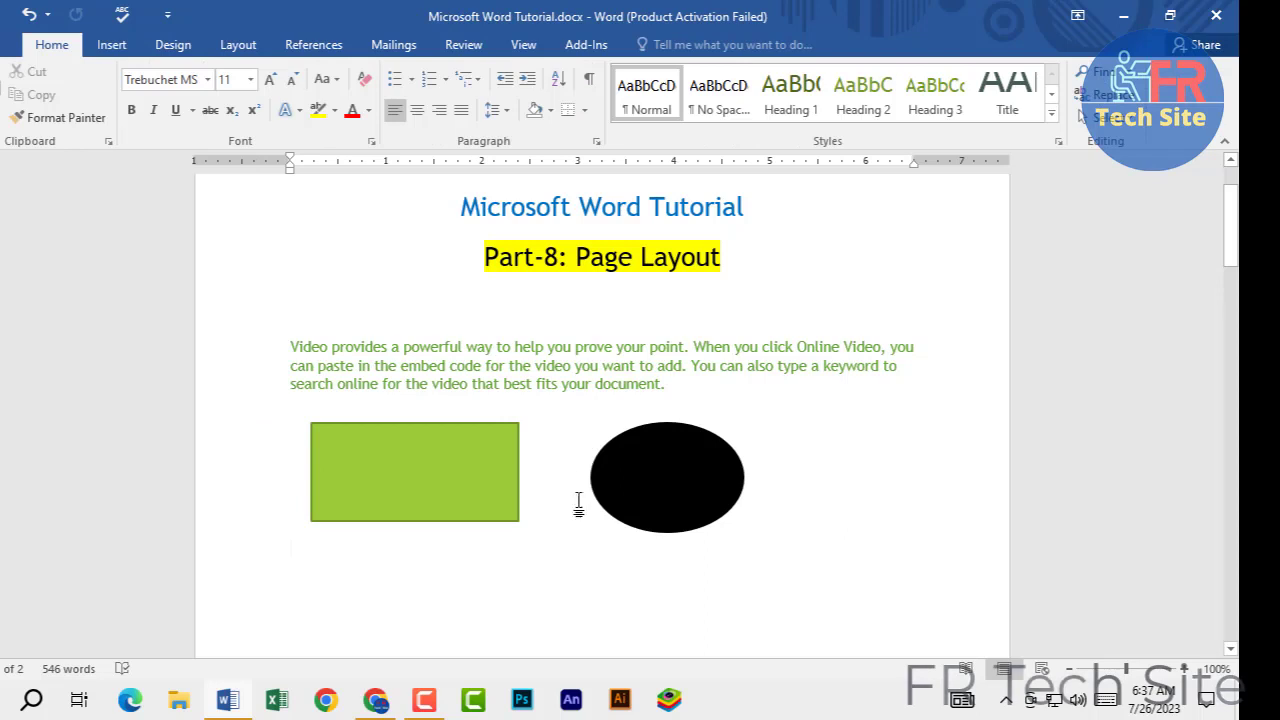
Compare which Arrange options are available with the rectangle selected and with no shape selected
left_click(240, 46)
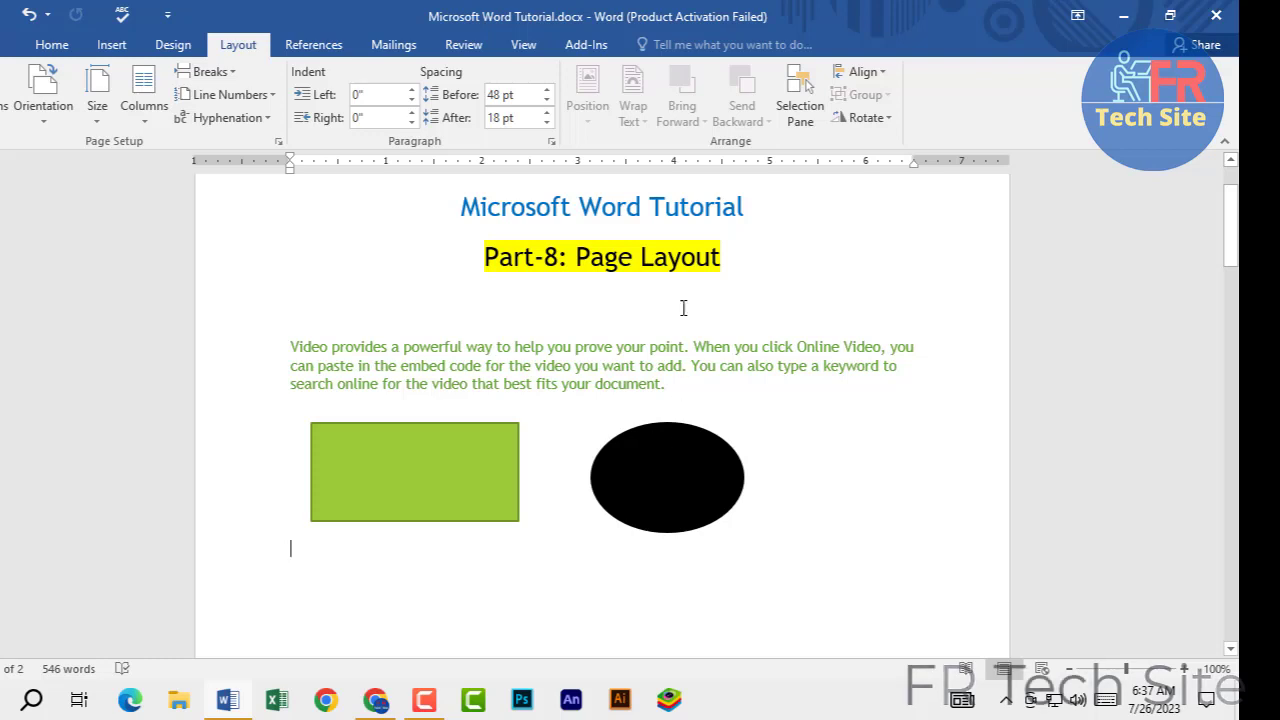
left_click(423, 458)
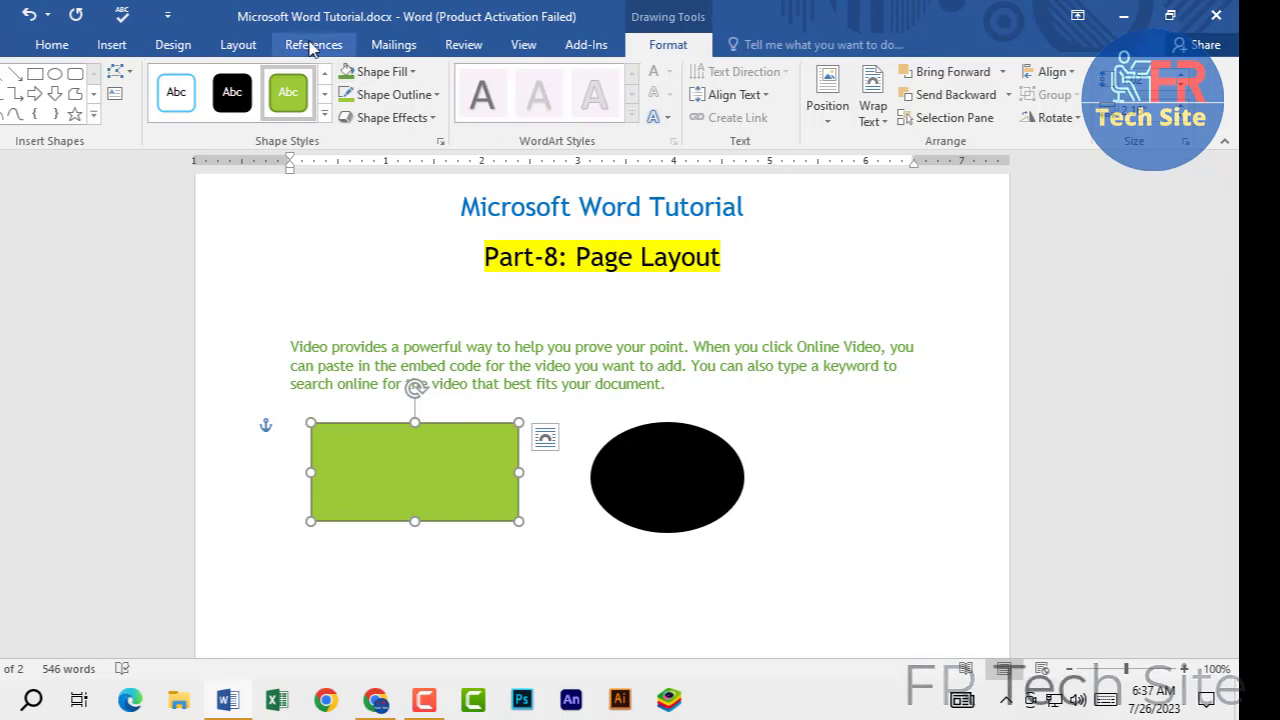
left_click(240, 44)
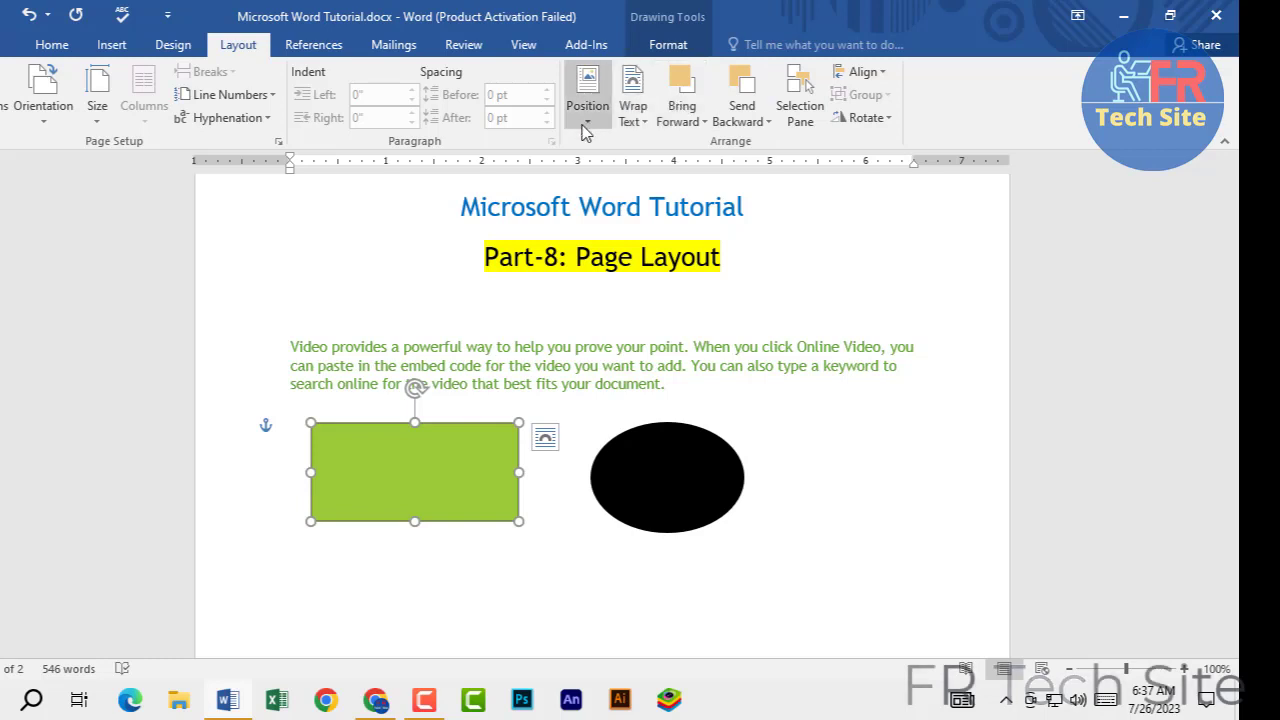
left_click(553, 587)
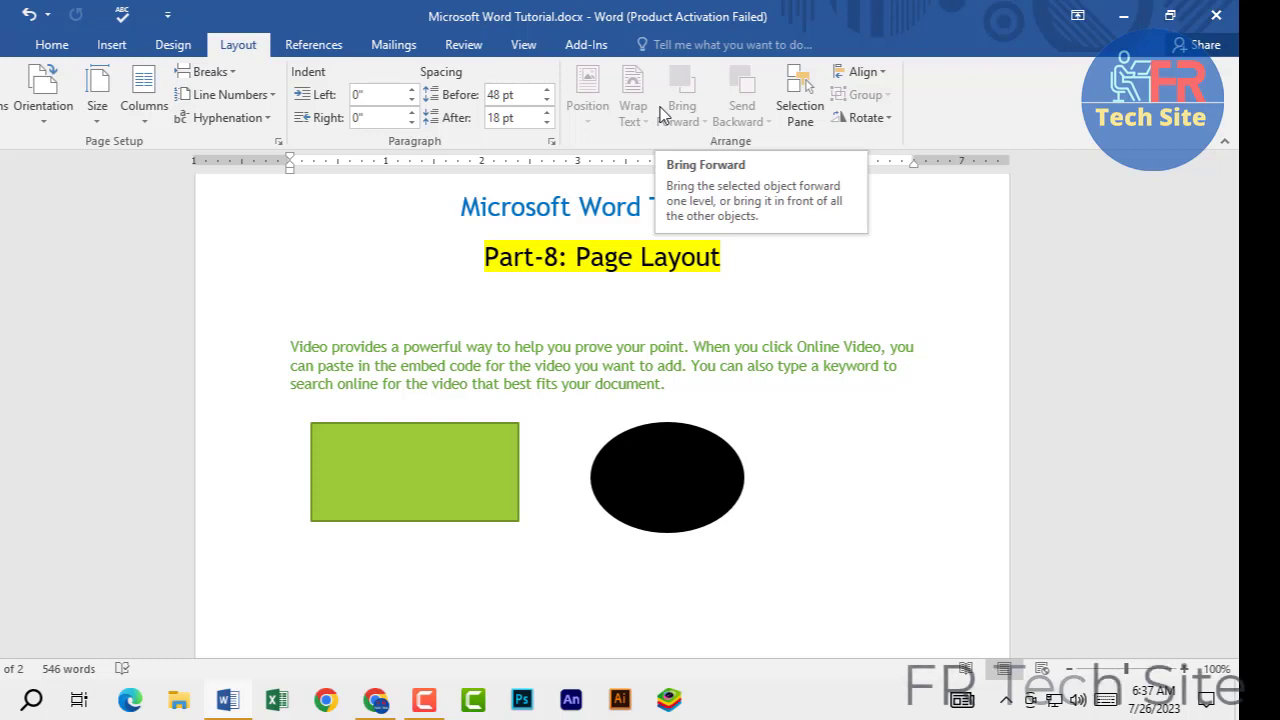
left_click(399, 461)
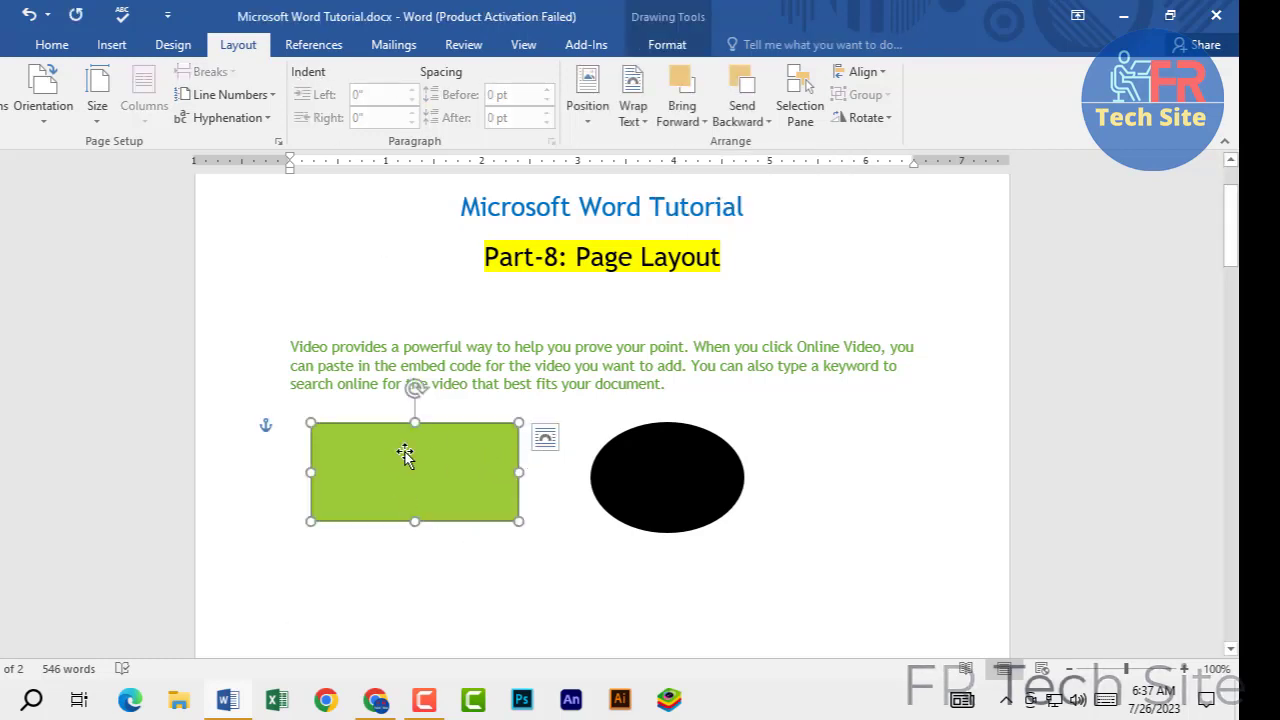
Move the black oval over the rectangle's right end and back beside it, and reselect the rectangle
left_click_drag(649, 480, 486, 480)
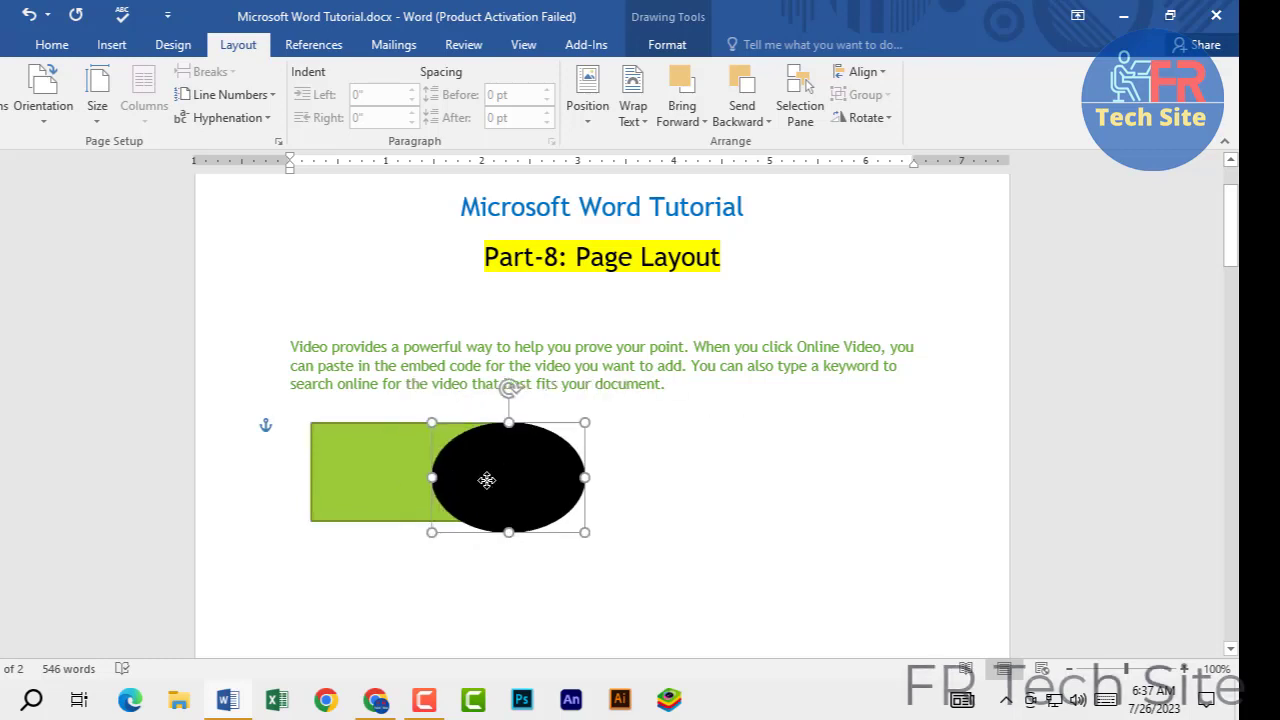
key("Escape")
left_click(421, 484)
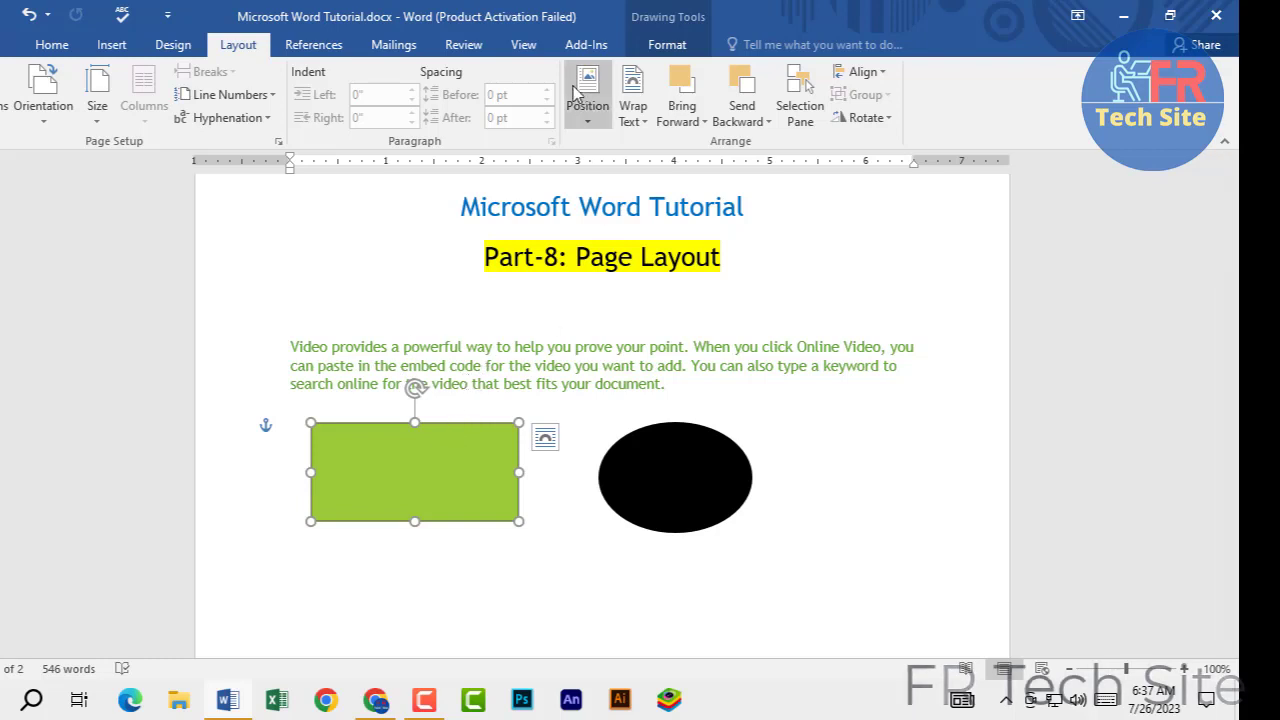
Move the rectangle onto the green paragraph and set its position to In Line with Text
left_click_drag(460, 474, 492, 403)
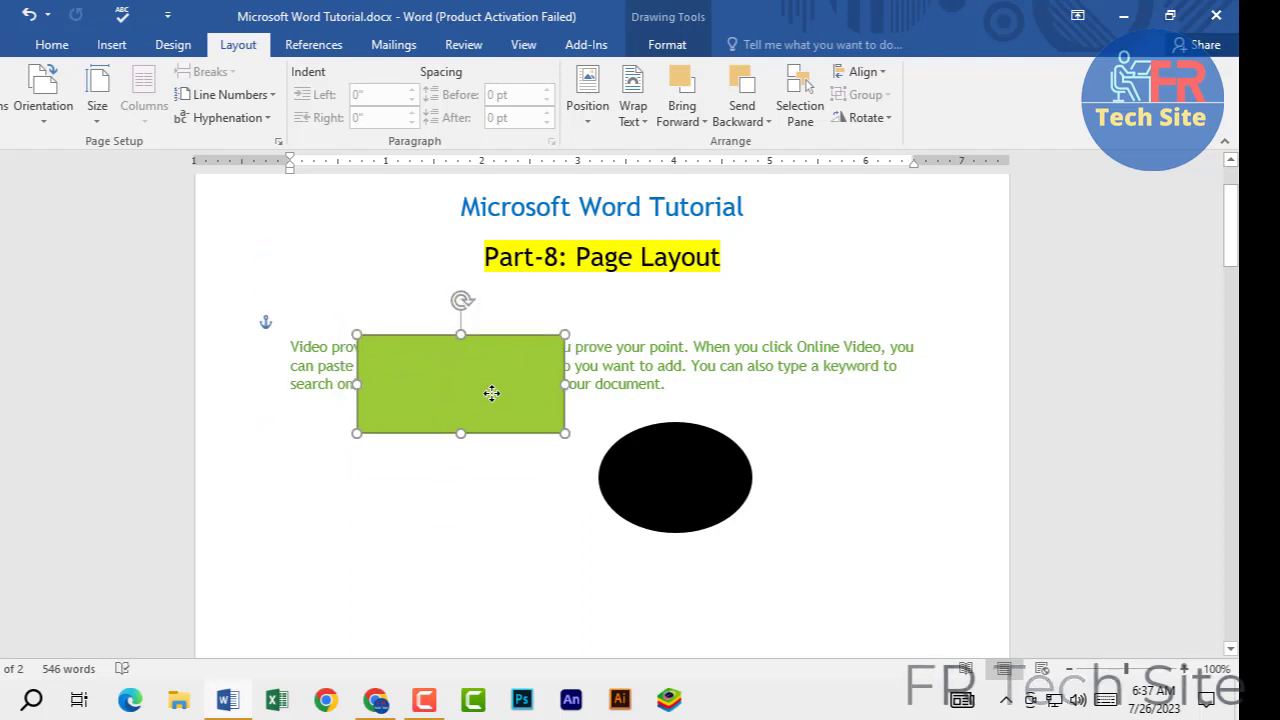
left_click(587, 100)
left_click(594, 182)
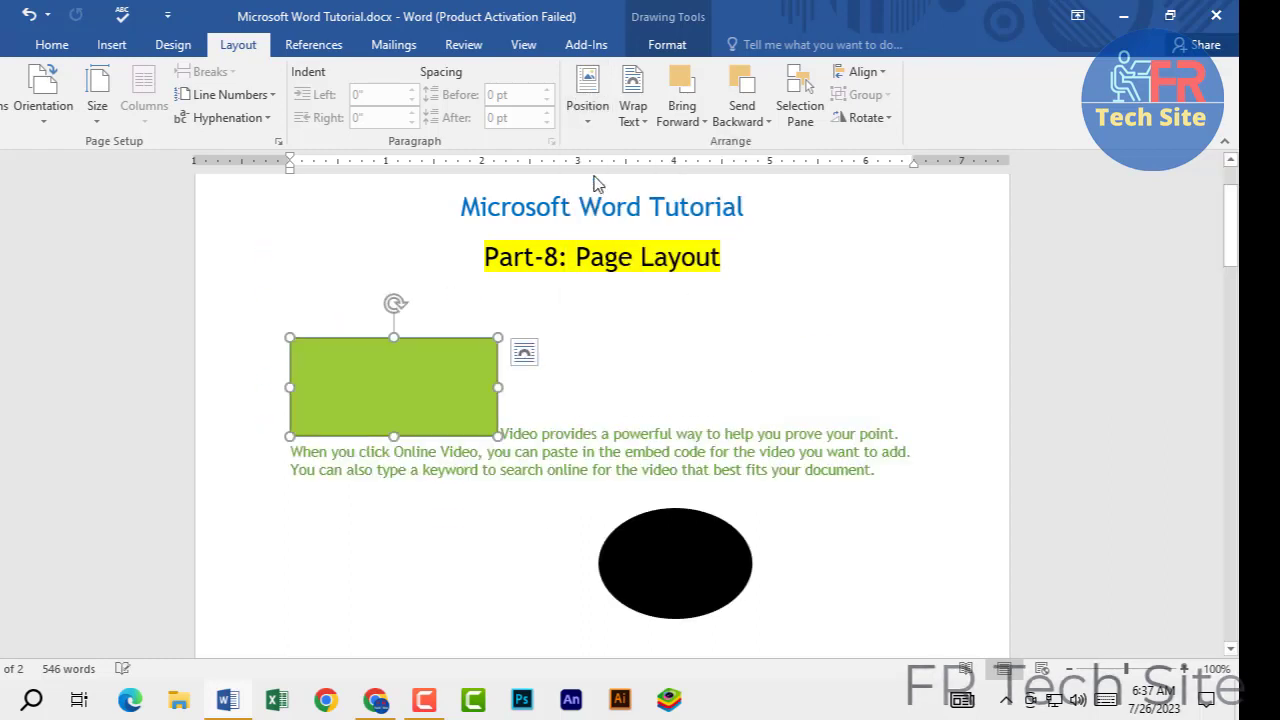
Position the rectangle in the page's top left with square text wrapping, and move it back below the green paragraph
left_click(587, 95)
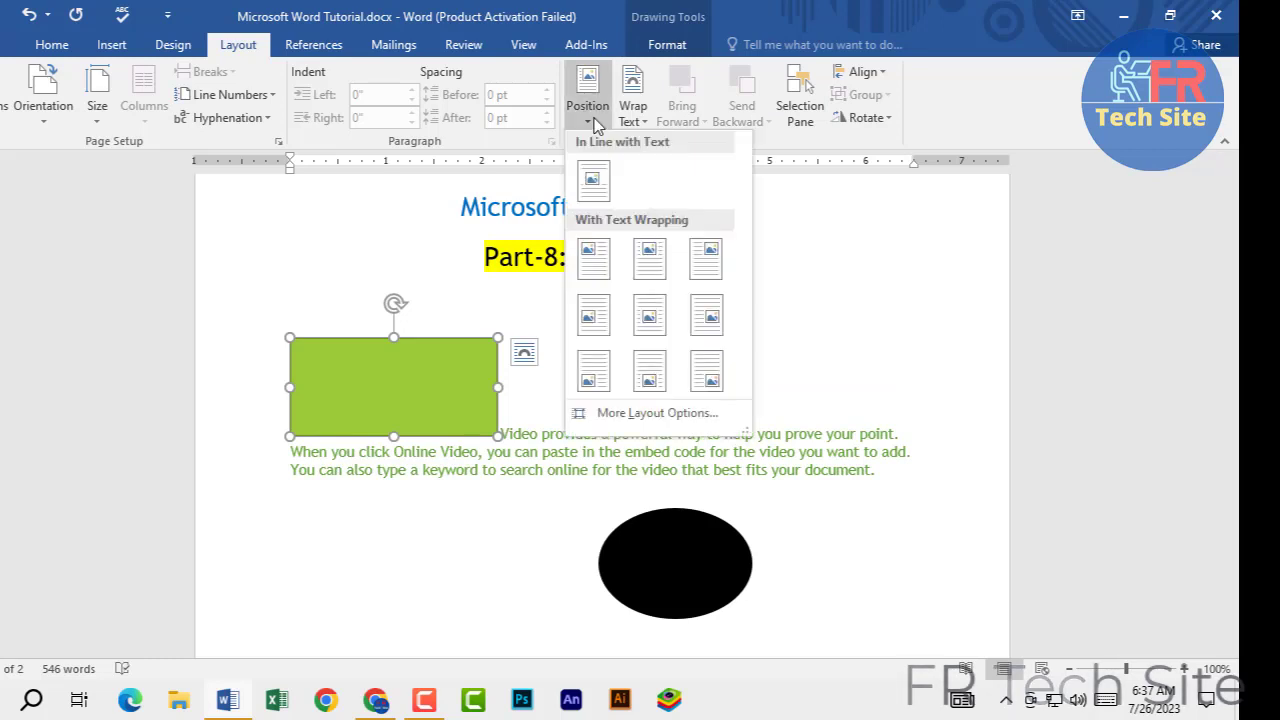
left_click(598, 273)
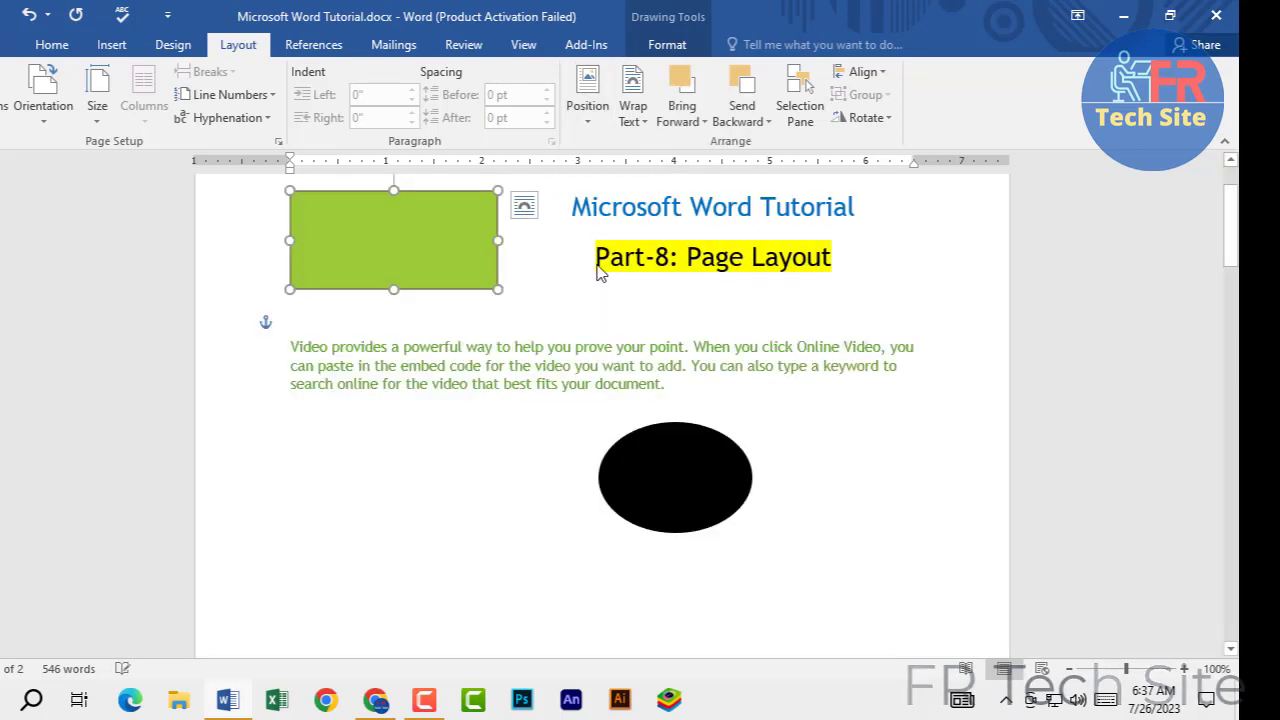
left_click_drag(414, 240, 485, 525)
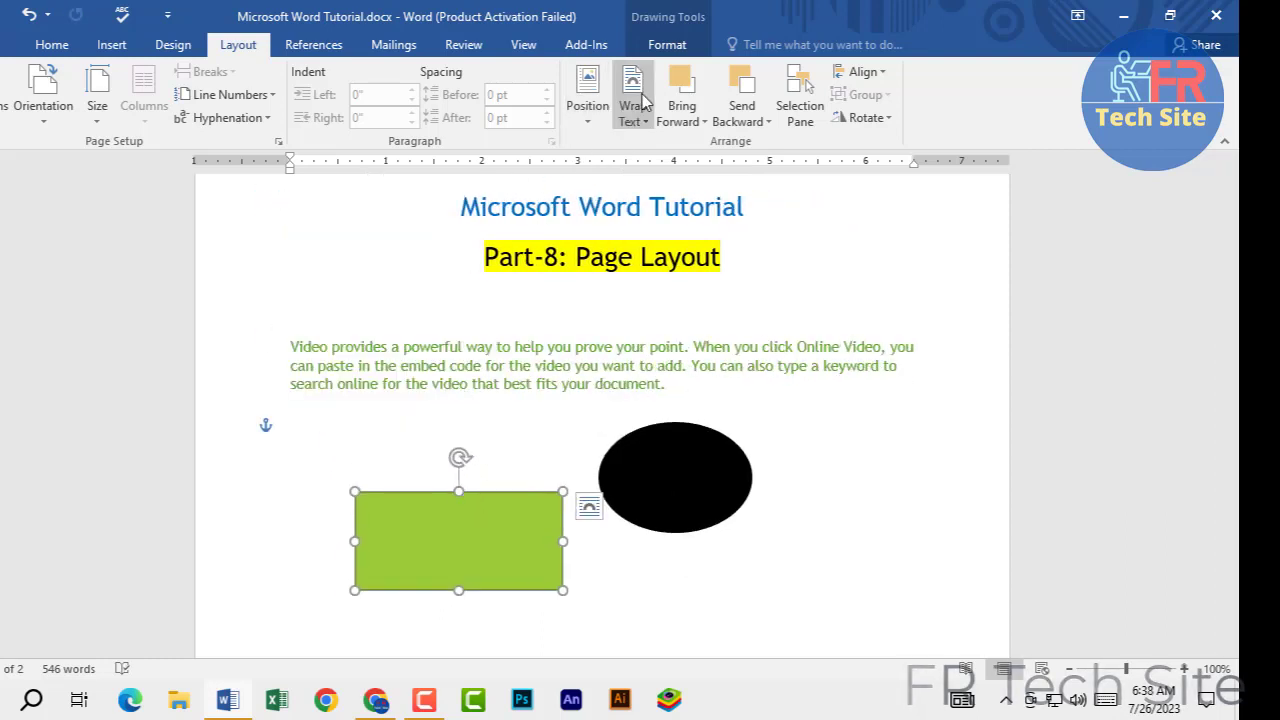
Position the rectangle in the middle center of the page with square text wrapping and check how the body text flows around it
left_click(588, 96)
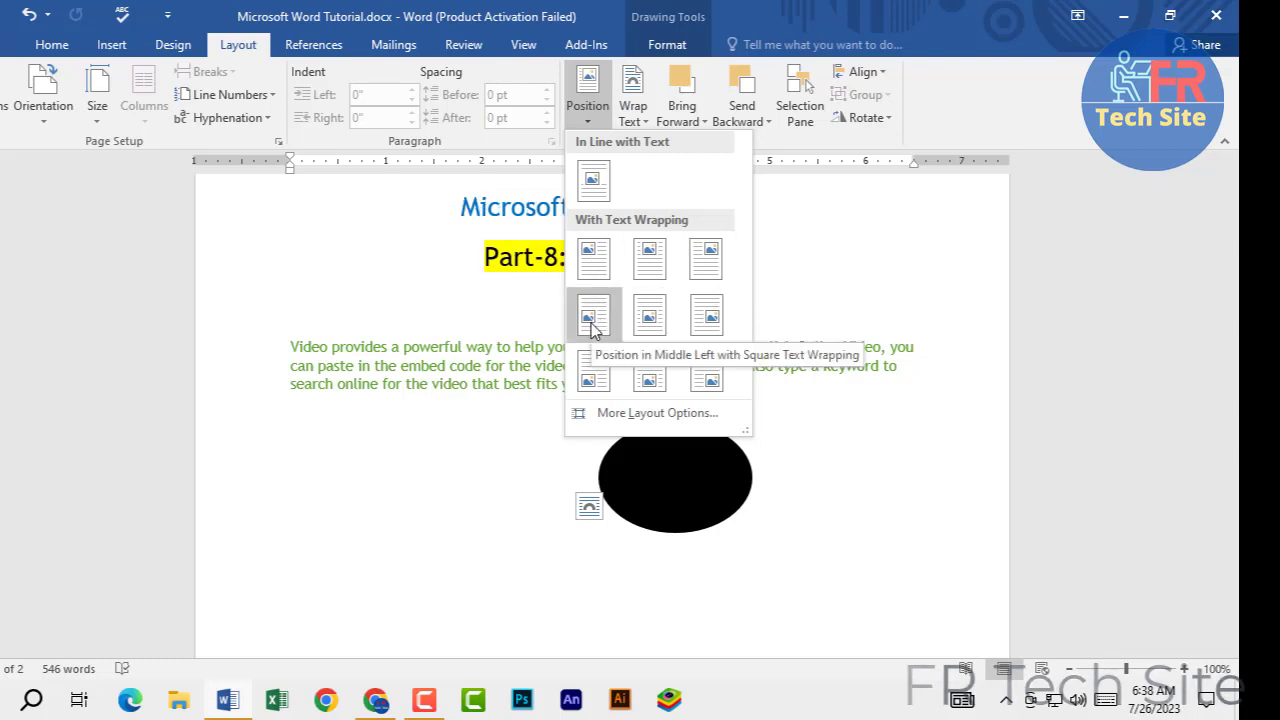
left_click(648, 318)
scroll(517, 486, "down", 5)
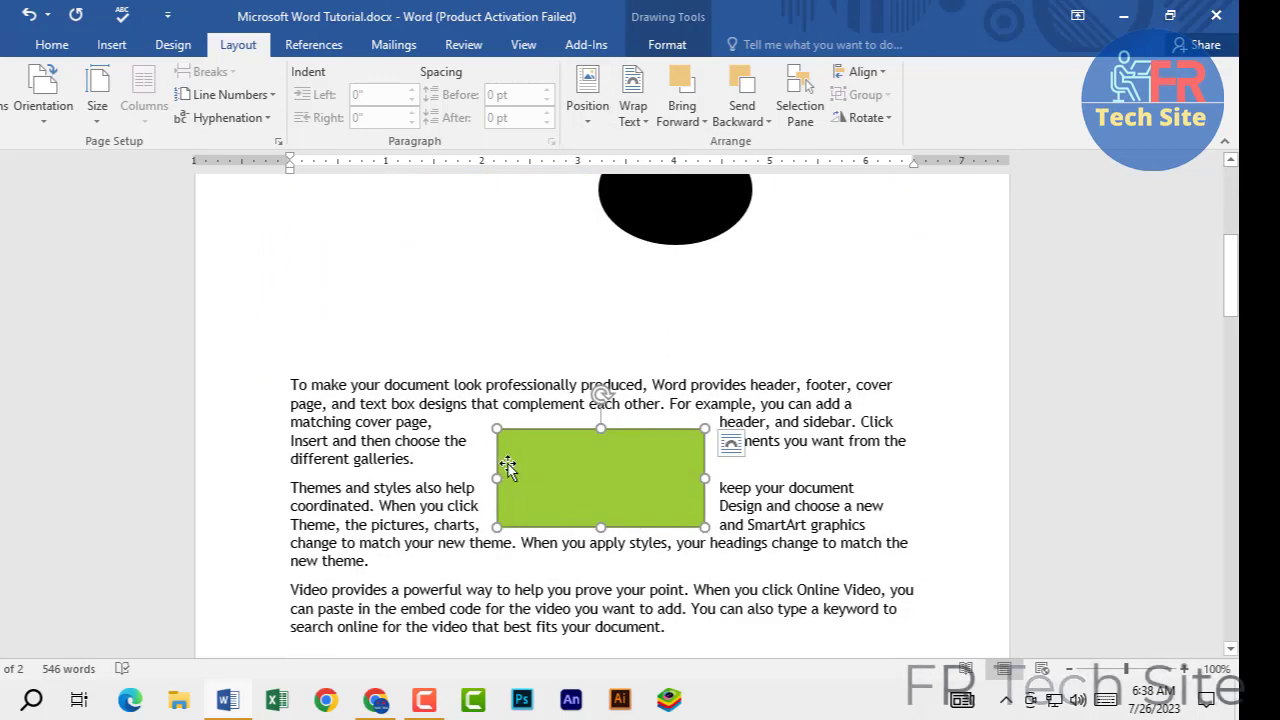
scroll(515, 440, "up", 6)
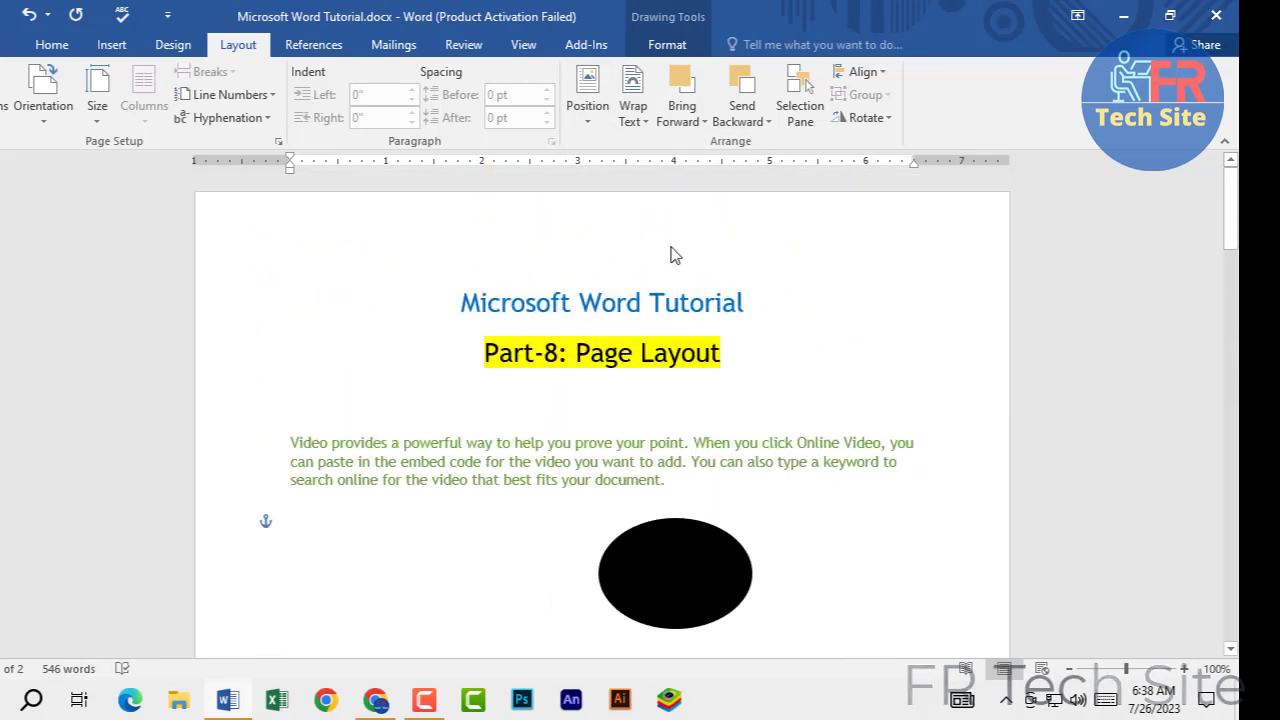
Set the rectangle's position to In Line with Text and move it to an empty paragraph below the green text
left_click(587, 97)
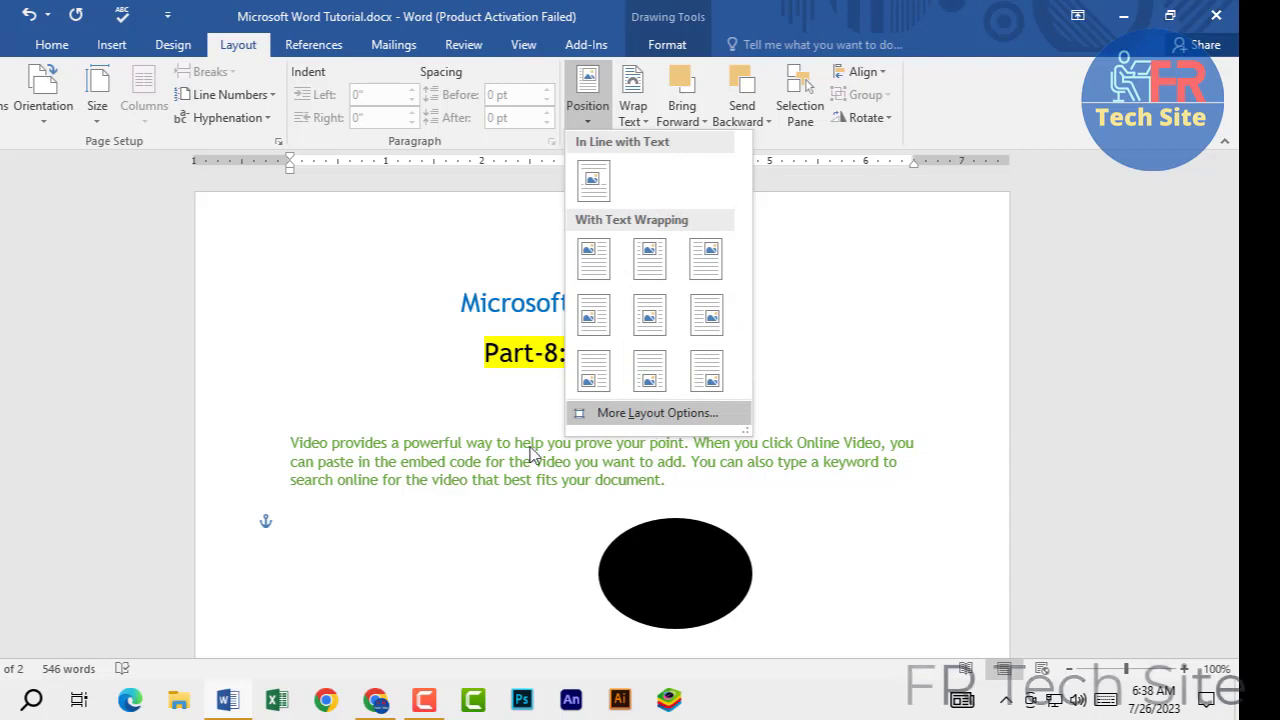
scroll(480, 534, "down", 4)
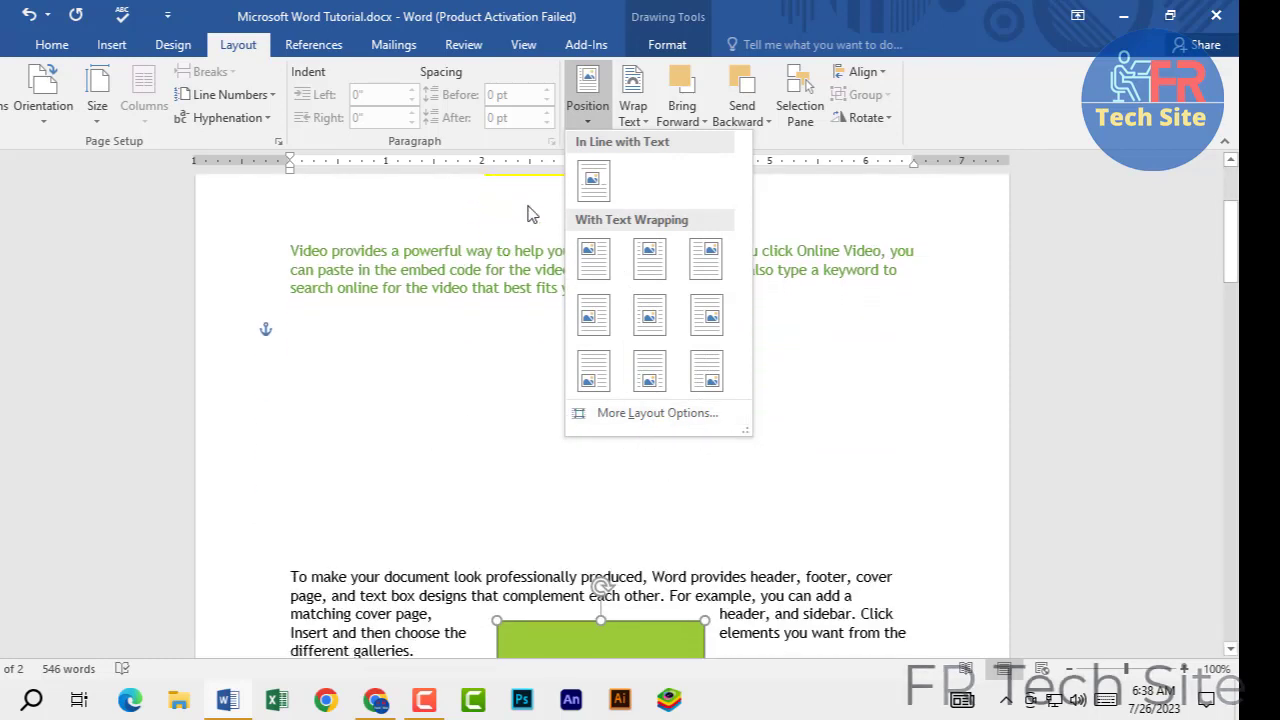
left_click(596, 180)
left_click_drag(395, 400, 605, 516)
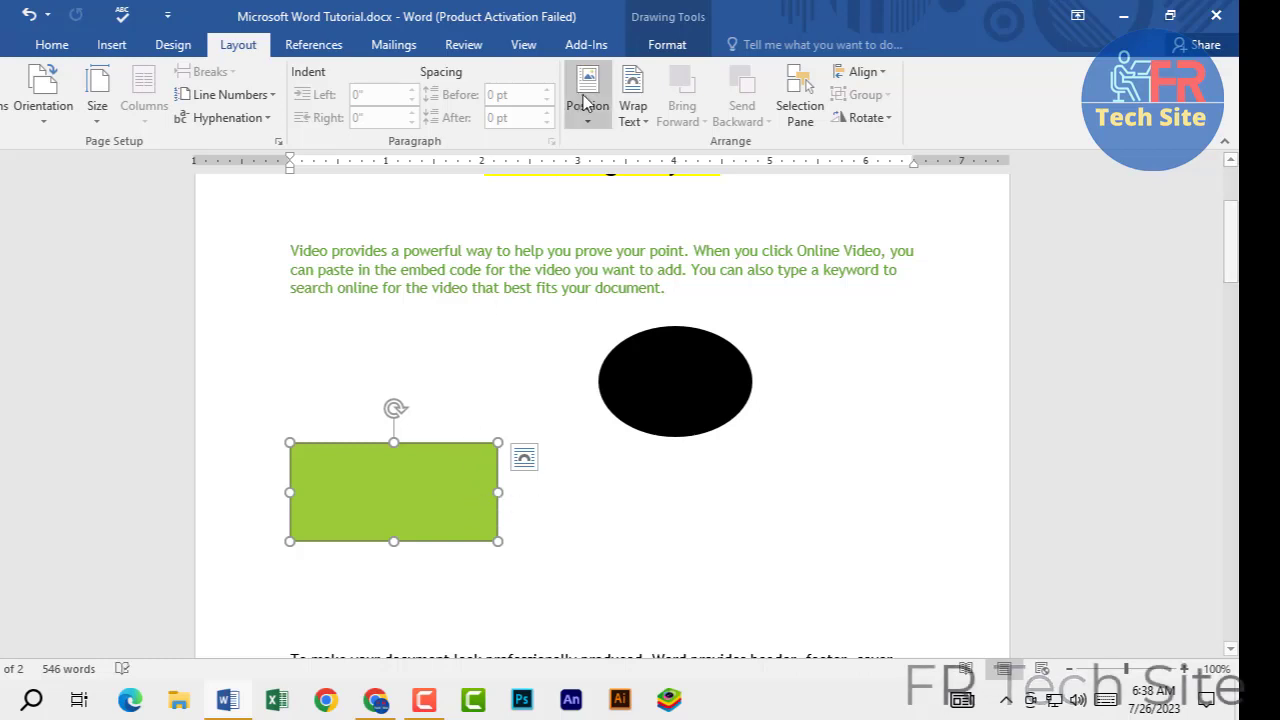
Try Square and Through text wrapping on the rectangle
left_click(633, 100)
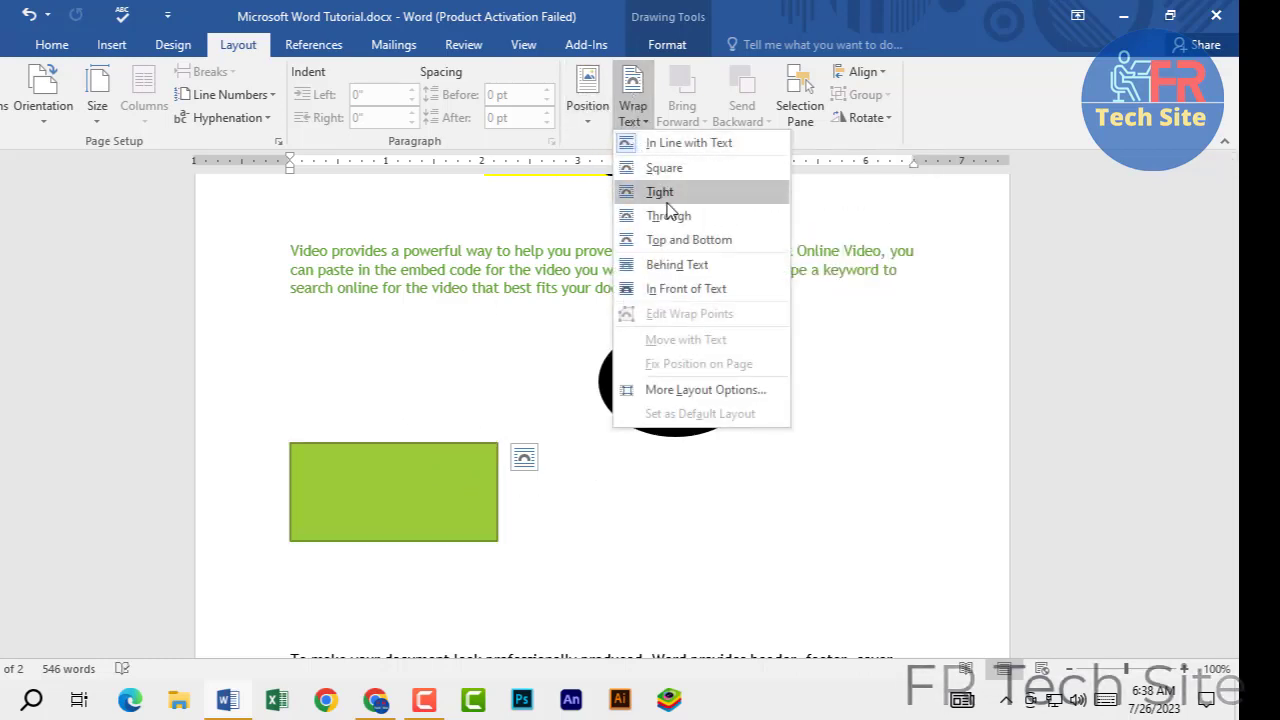
left_click(661, 169)
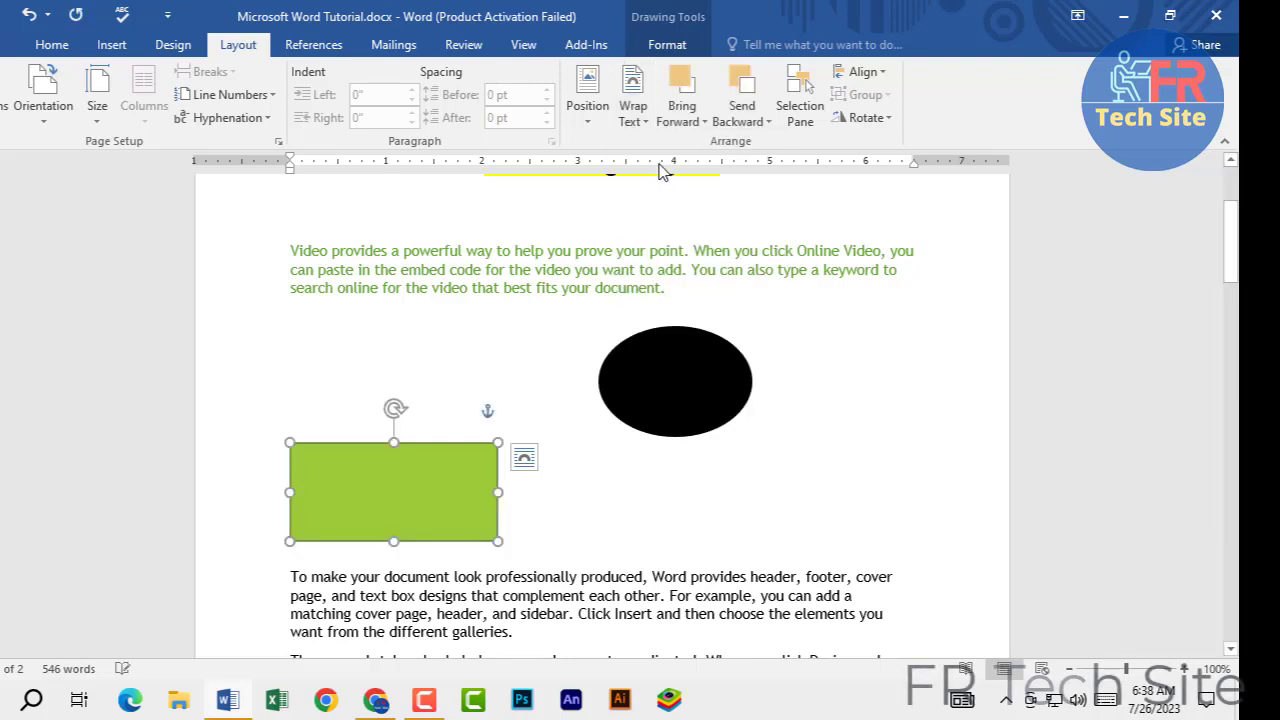
left_click(632, 106)
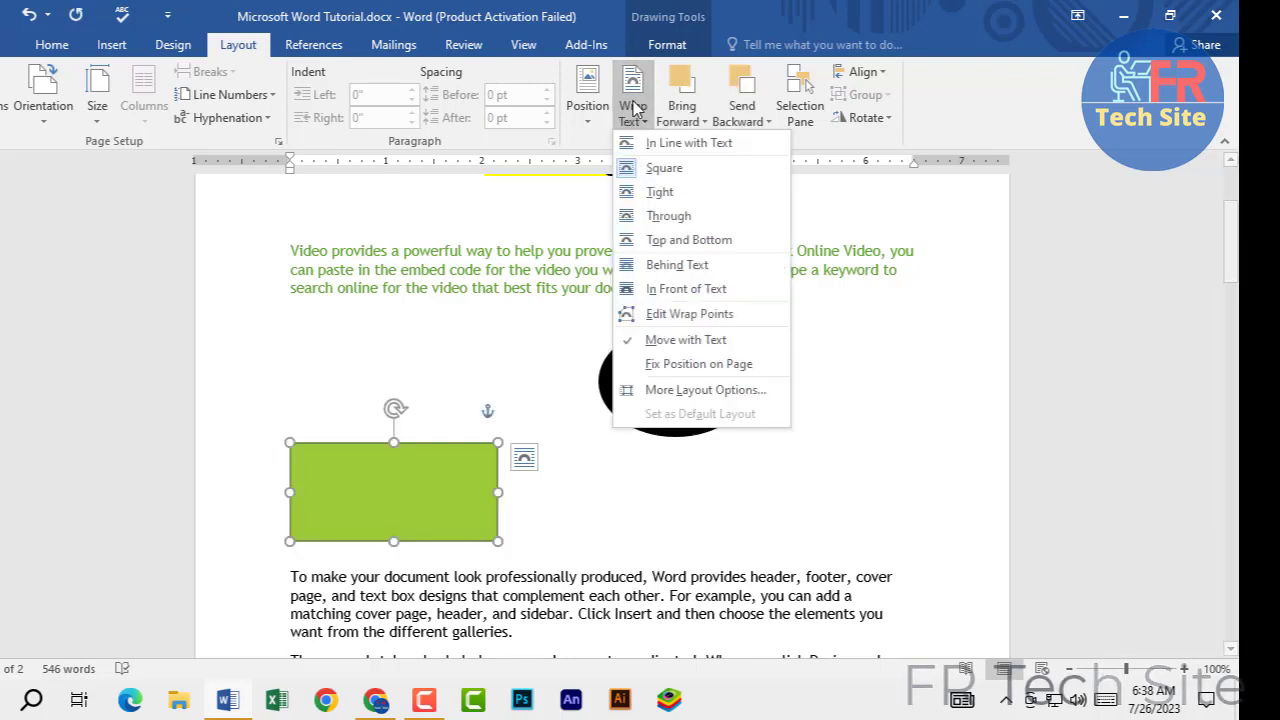
left_click(660, 216)
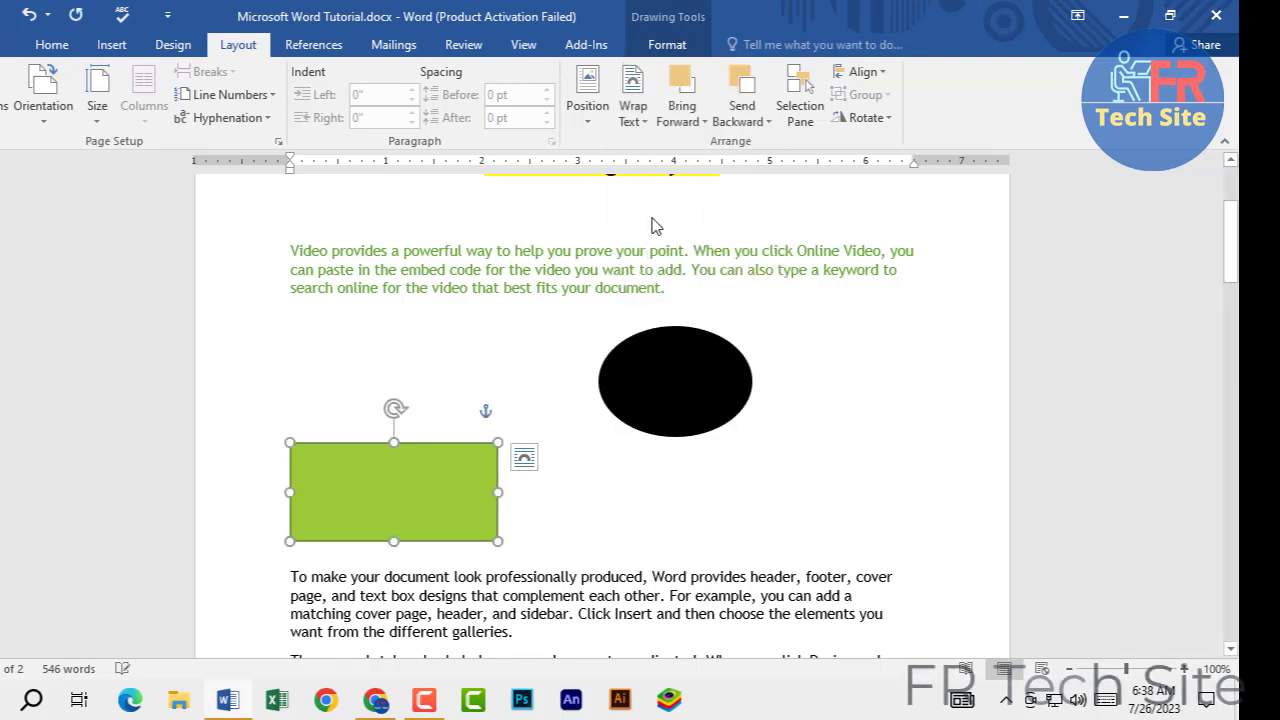
Set the rectangle's text wrapping to Behind Text and move it onto the green paragraph
left_click(632, 108)
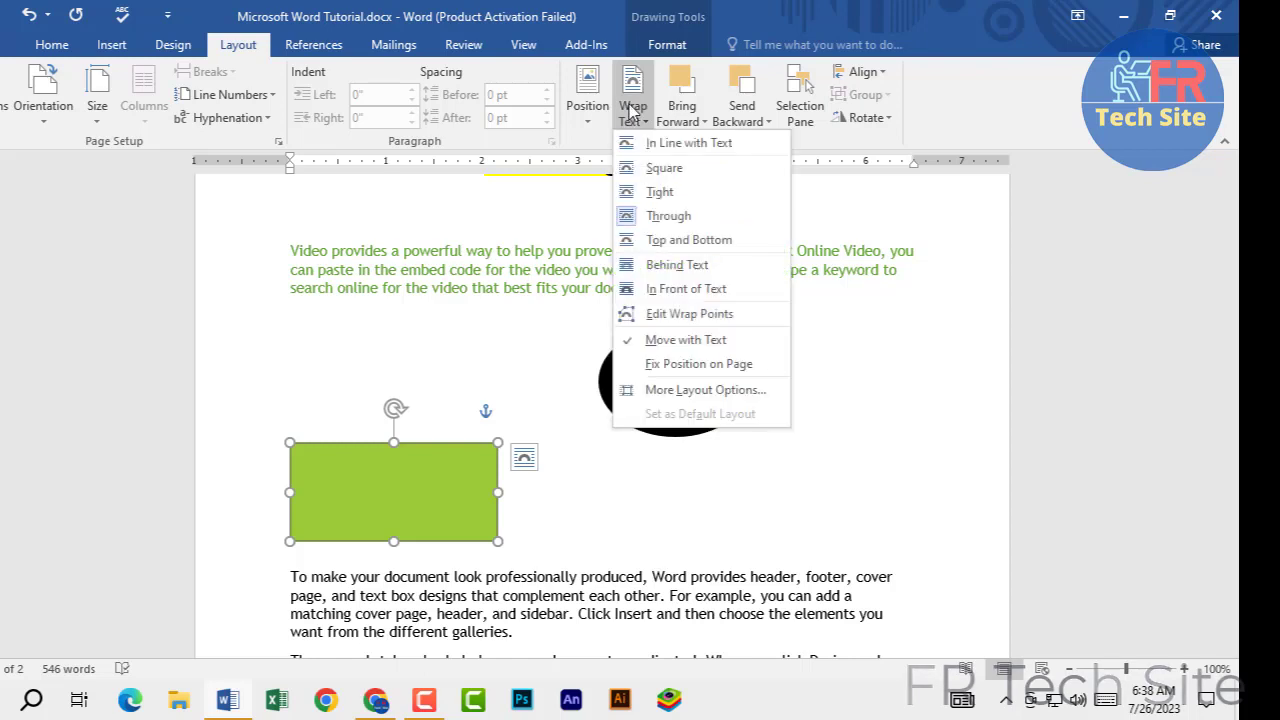
left_click(670, 265)
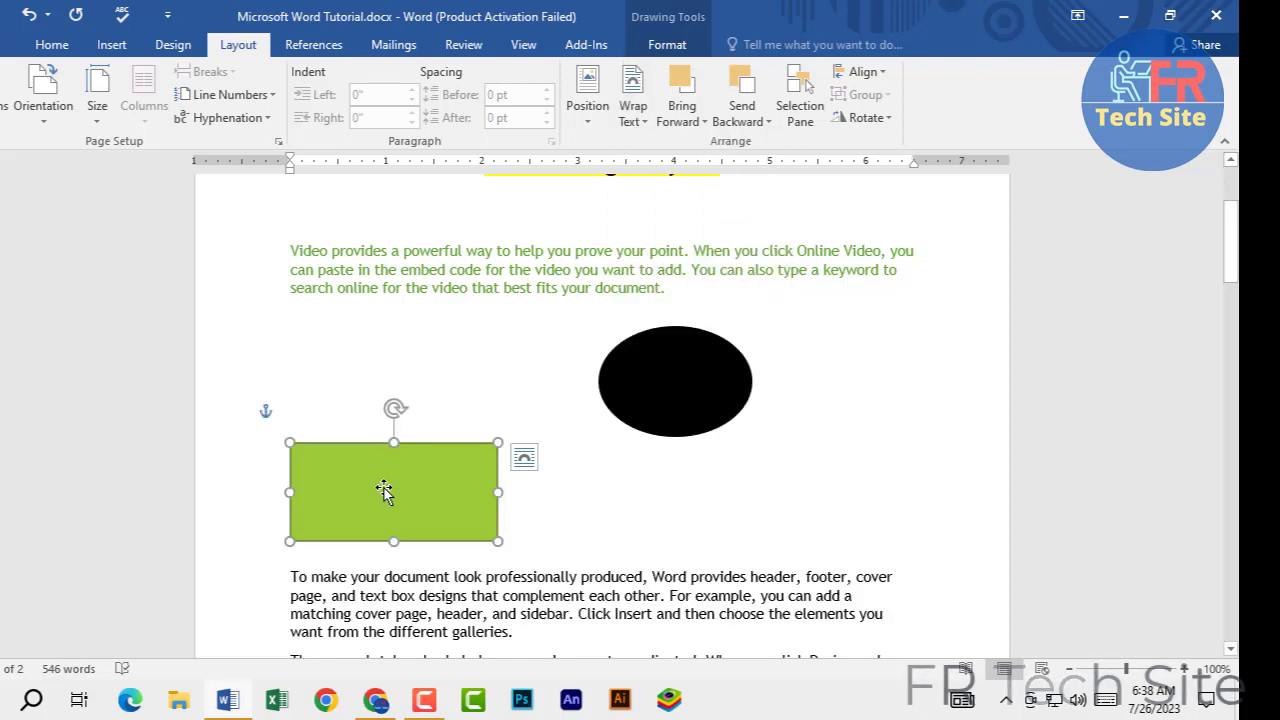
left_click_drag(410, 486, 452, 266)
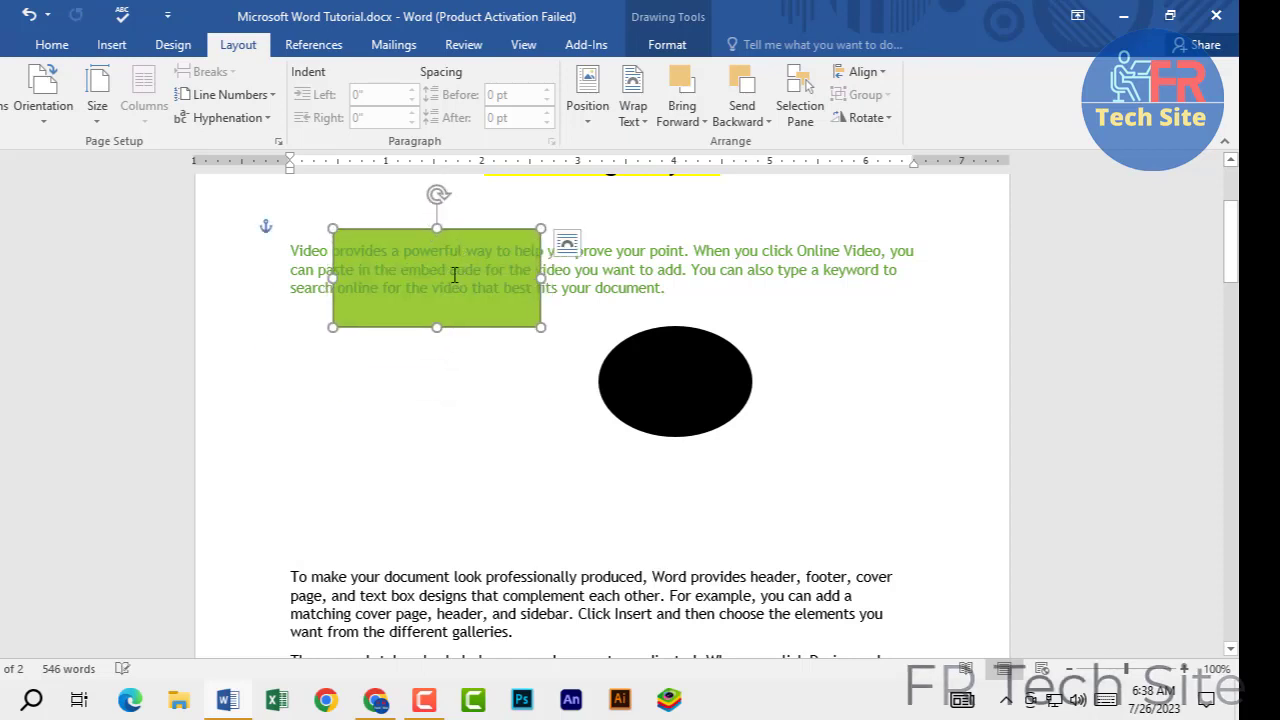
left_click(570, 285)
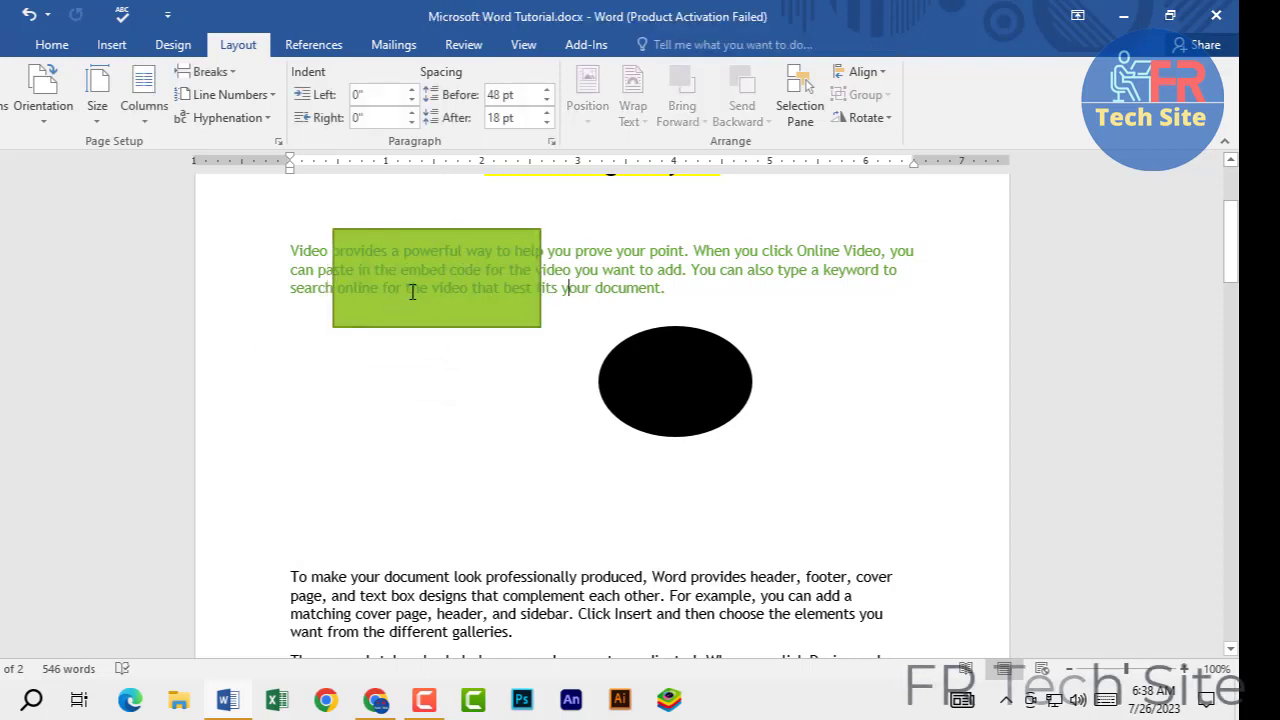
Set the rectangle's text wrapping to In Front of Text and place it over the green paragraph
left_click(632, 110)
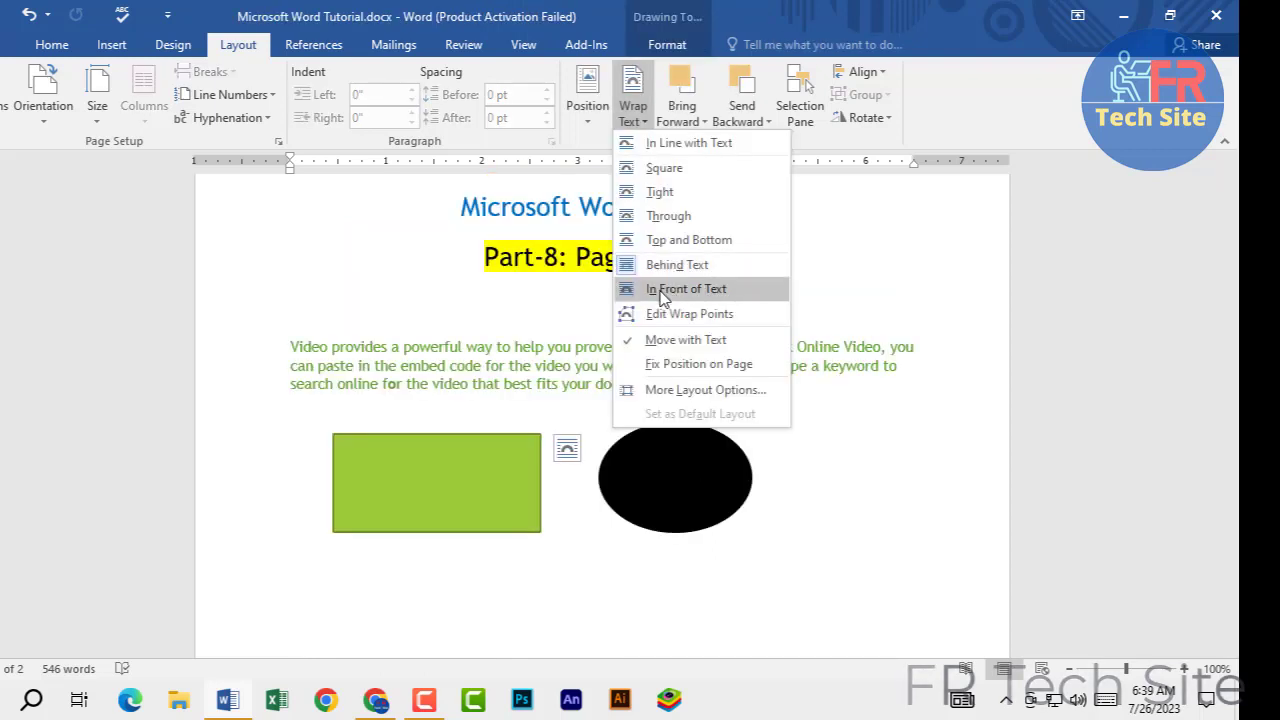
left_click(662, 291)
left_click_drag(473, 467, 483, 369)
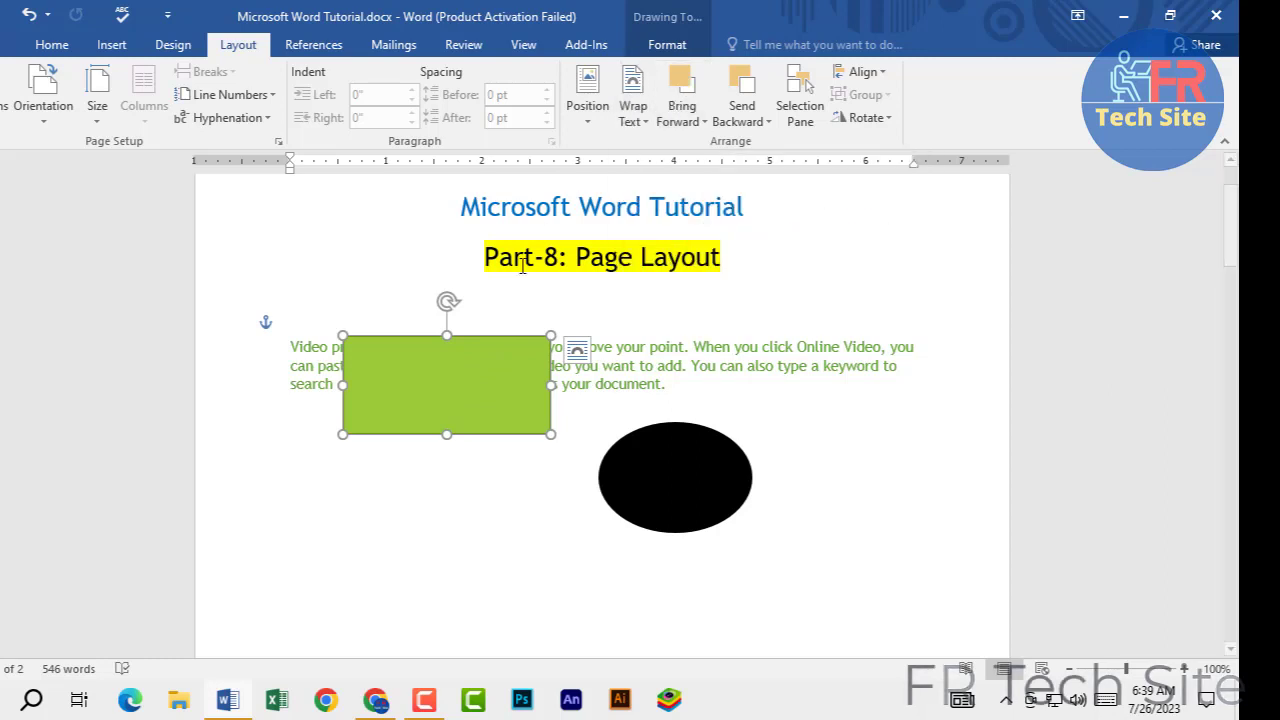
Move the green rectangle below the paragraph and shift the black ellipse so the two shapes partly overlap
left_click_drag(455, 382, 454, 463)
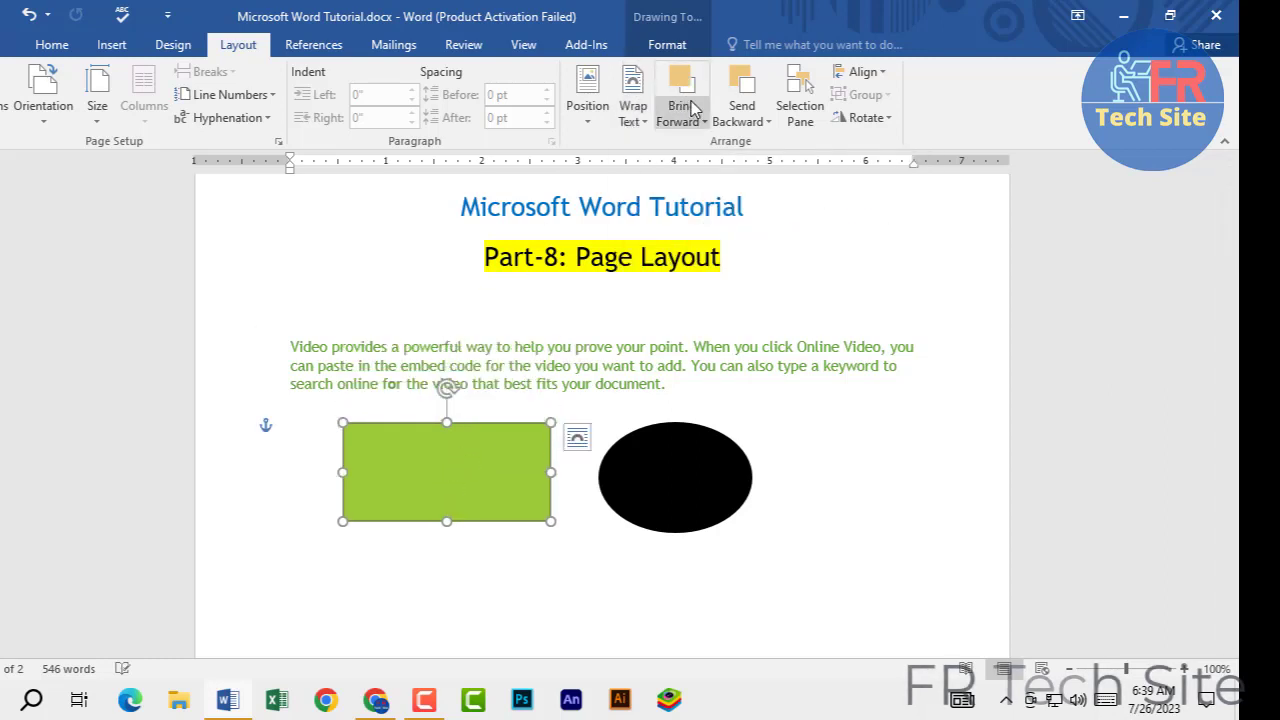
left_click(688, 112)
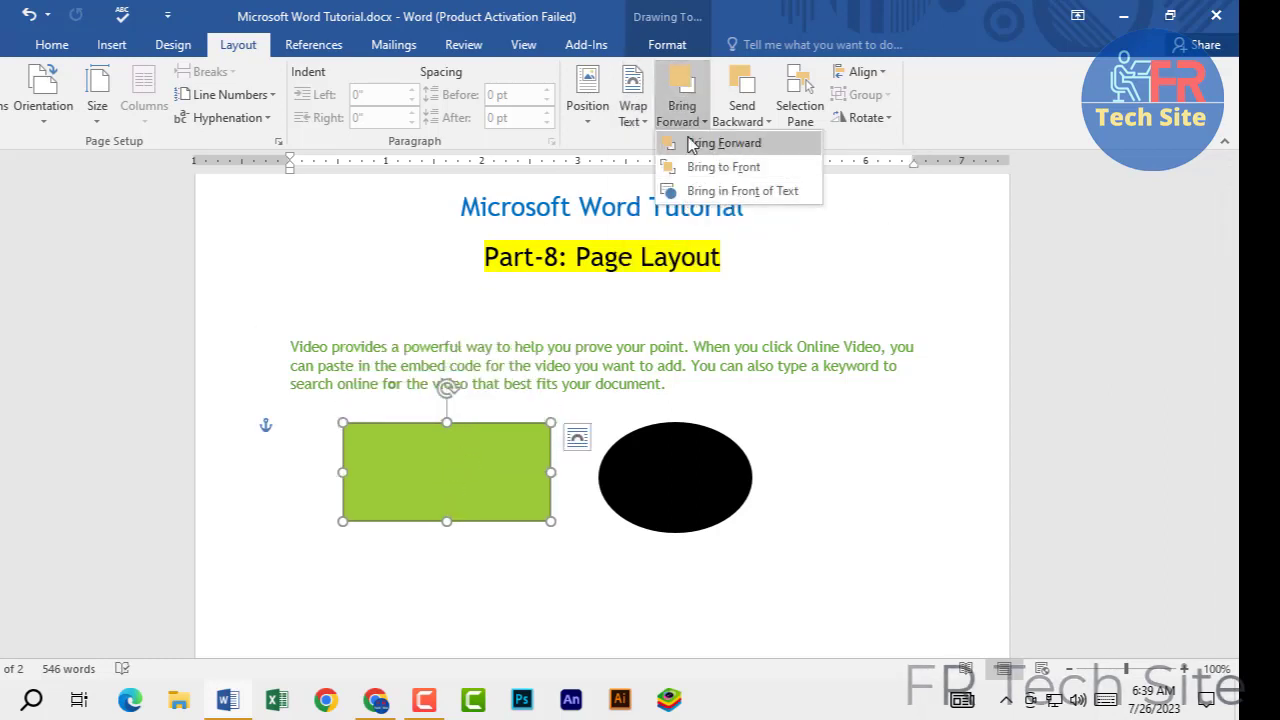
left_click(669, 468)
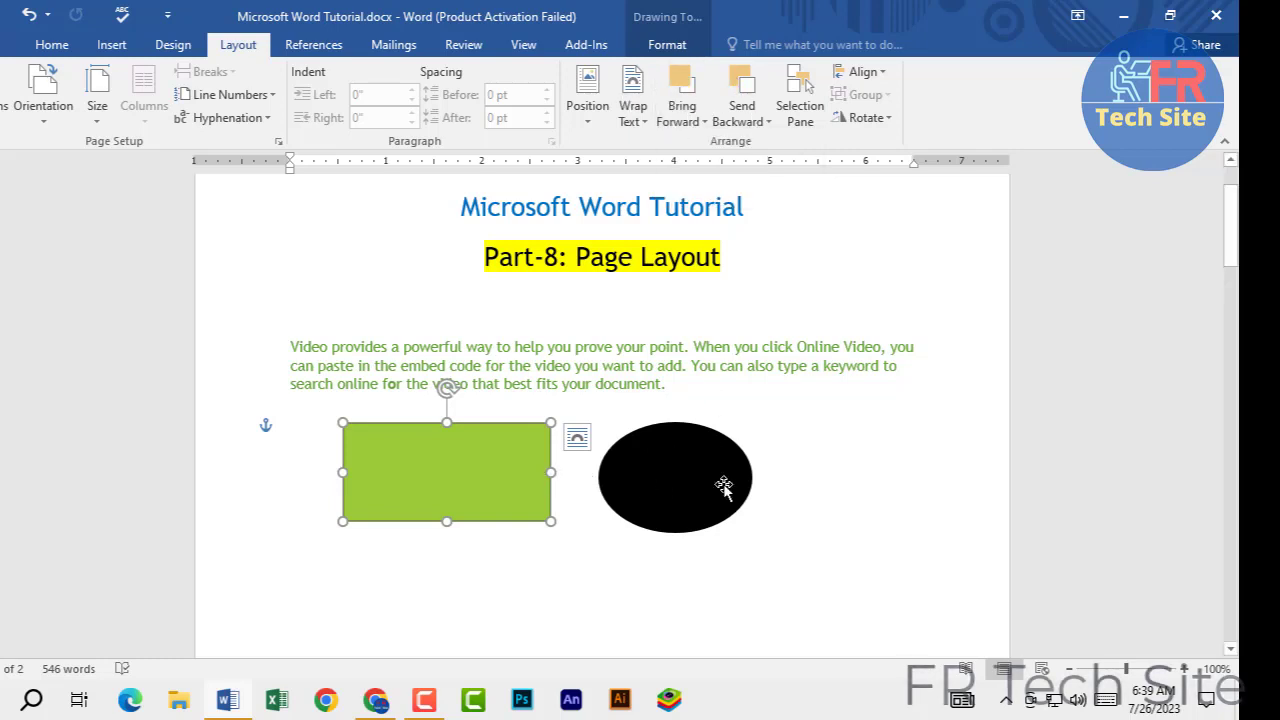
left_click_drag(724, 487, 599, 487)
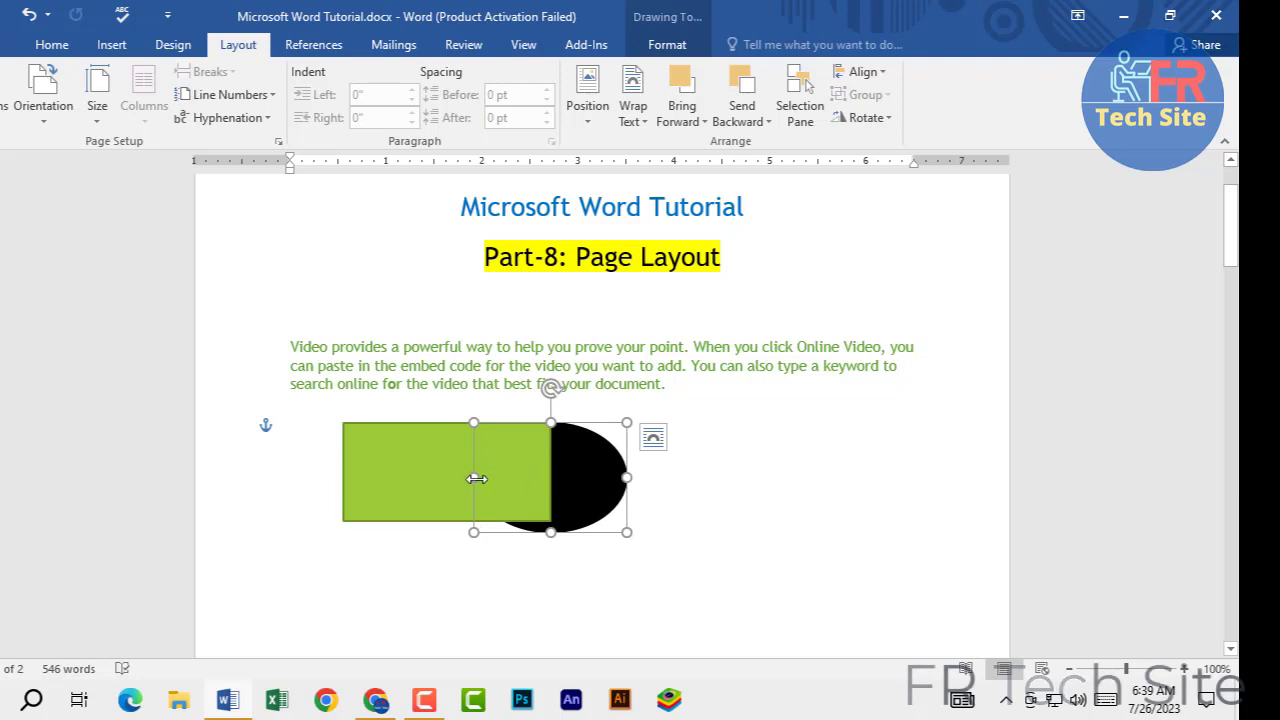
Bring the black ellipse forward, in front of the green rectangle
left_click(428, 481)
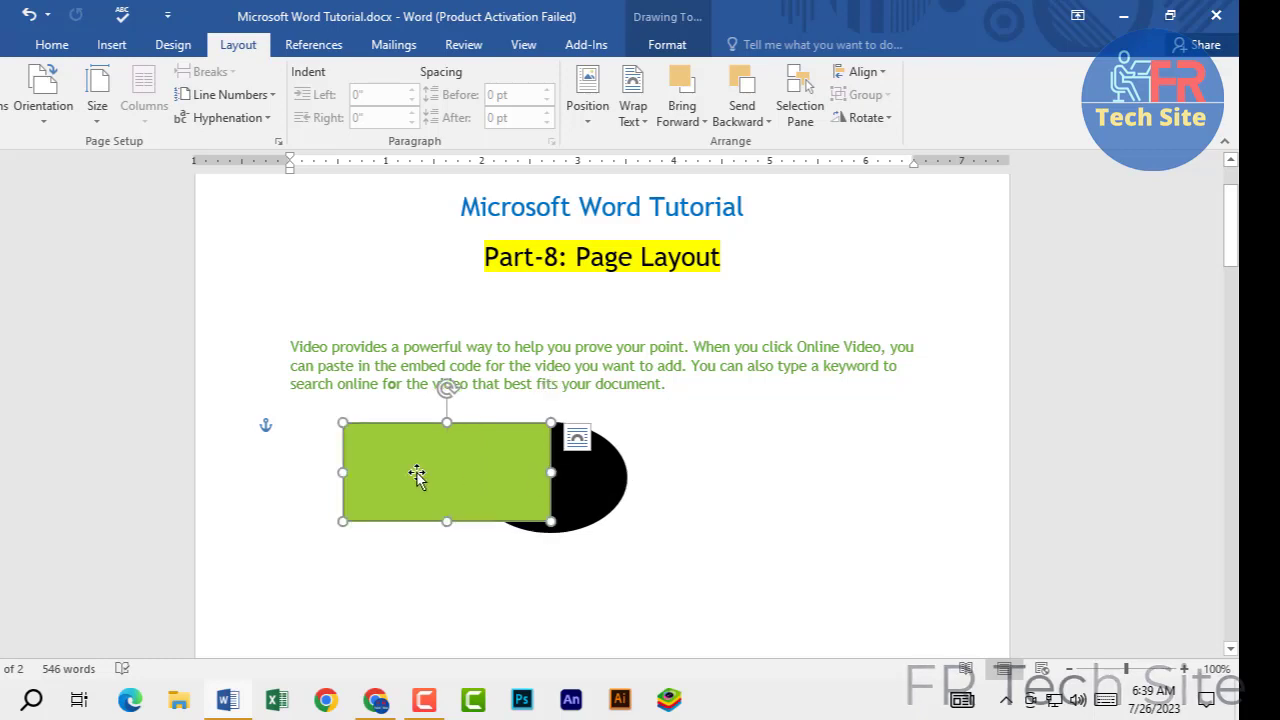
left_click(605, 492)
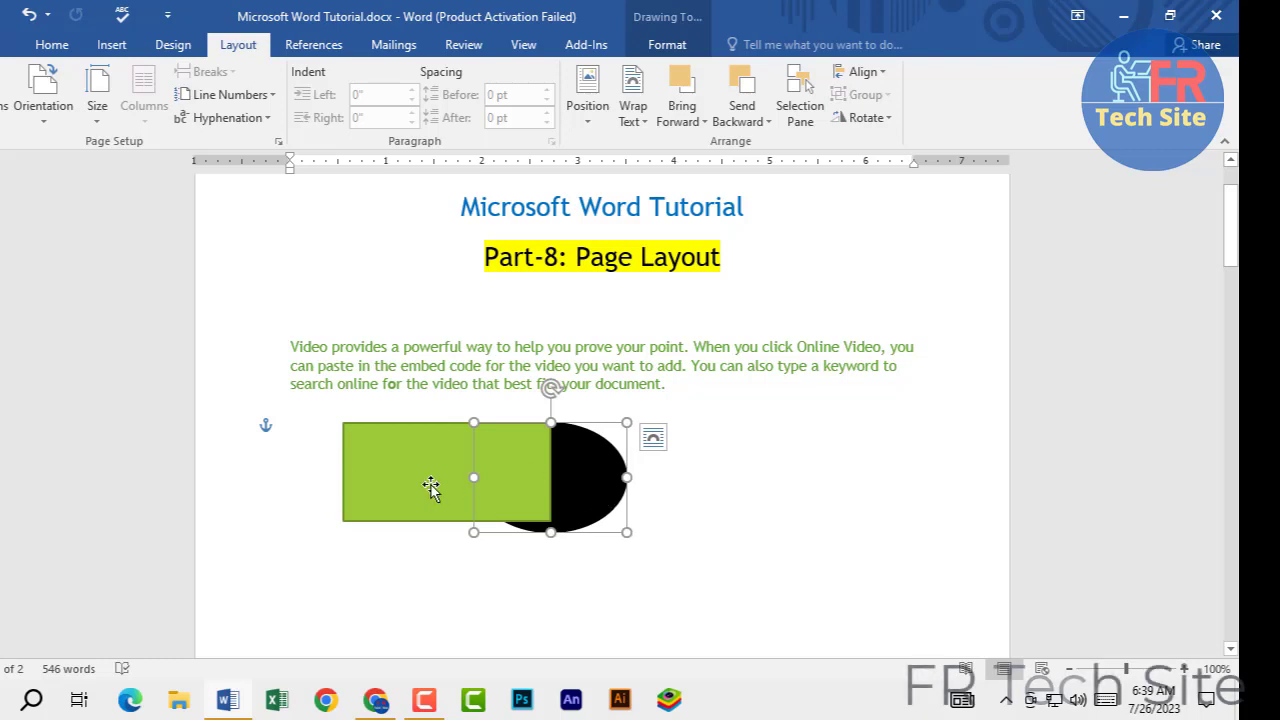
left_click(678, 100)
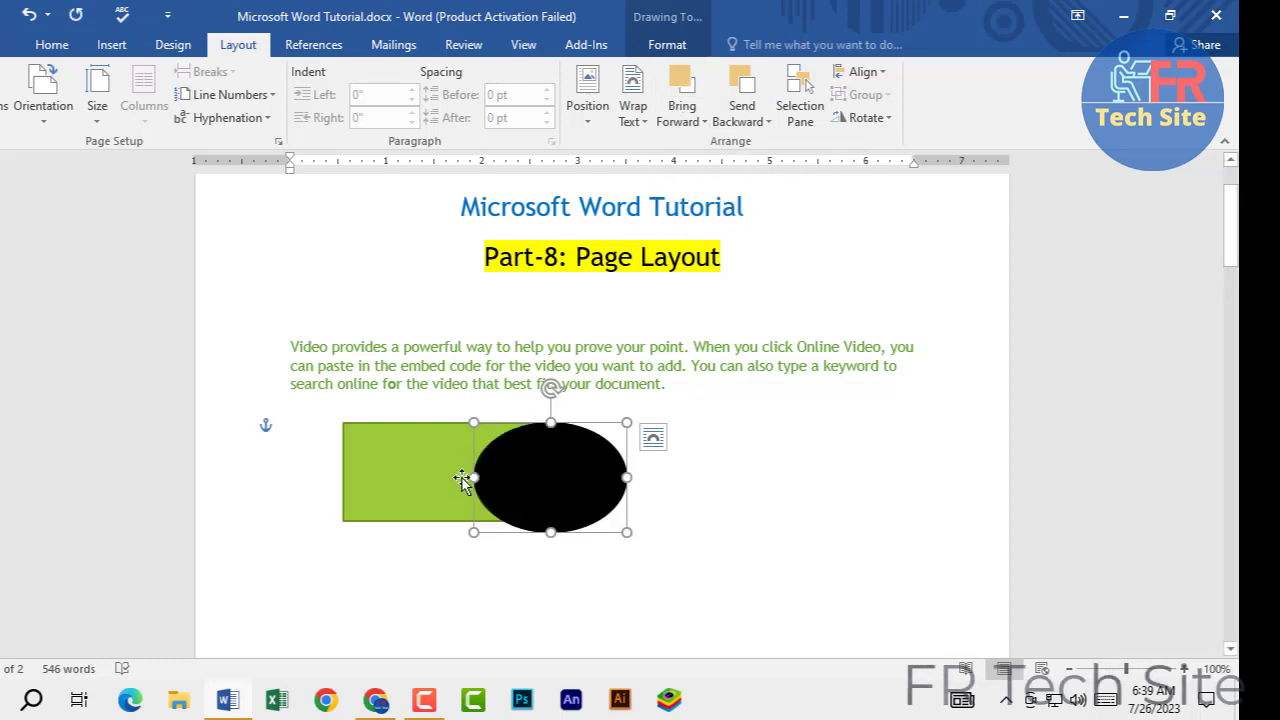
Bring the green rectangle forward over the ellipse and send it backward again
left_click(401, 466)
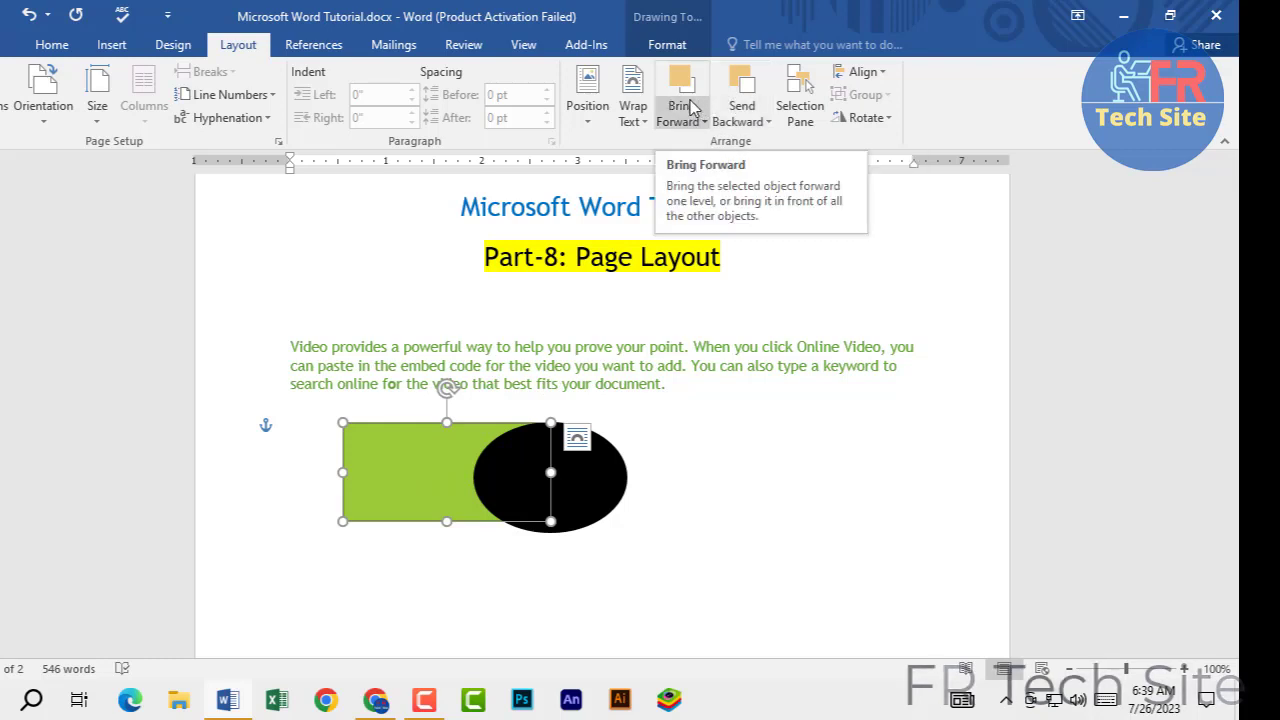
left_click(690, 120)
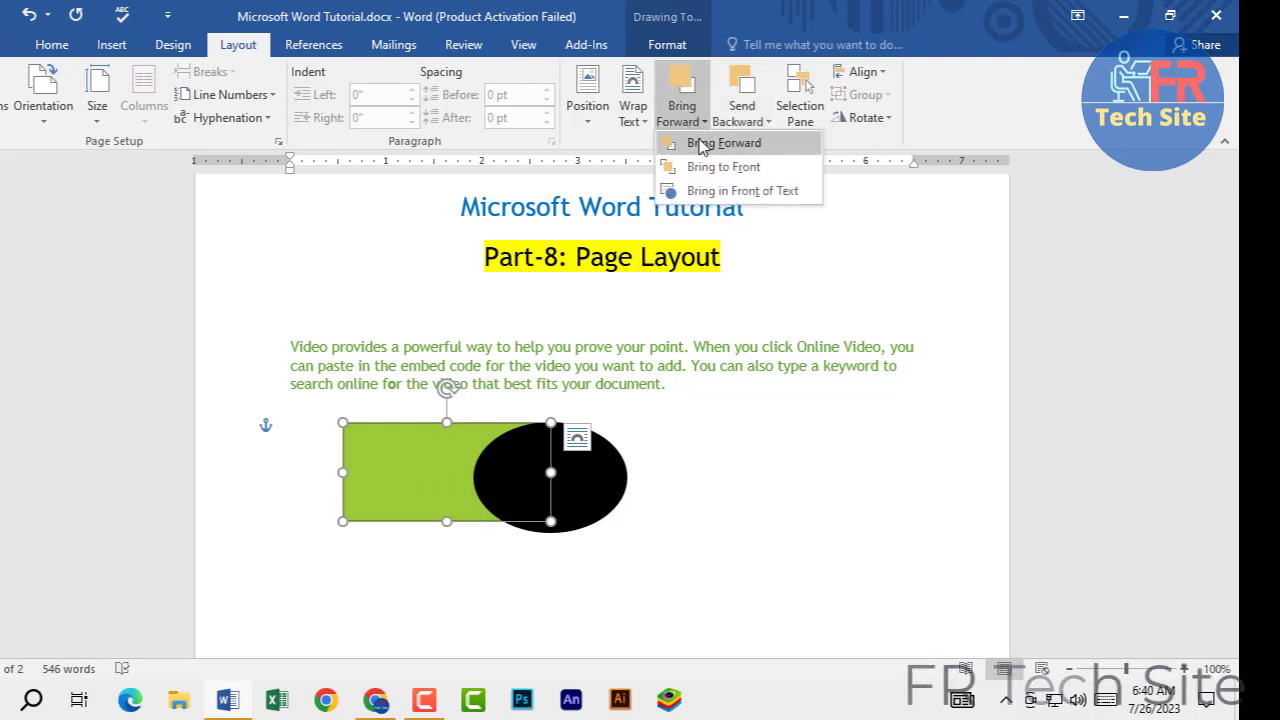
left_click(703, 146)
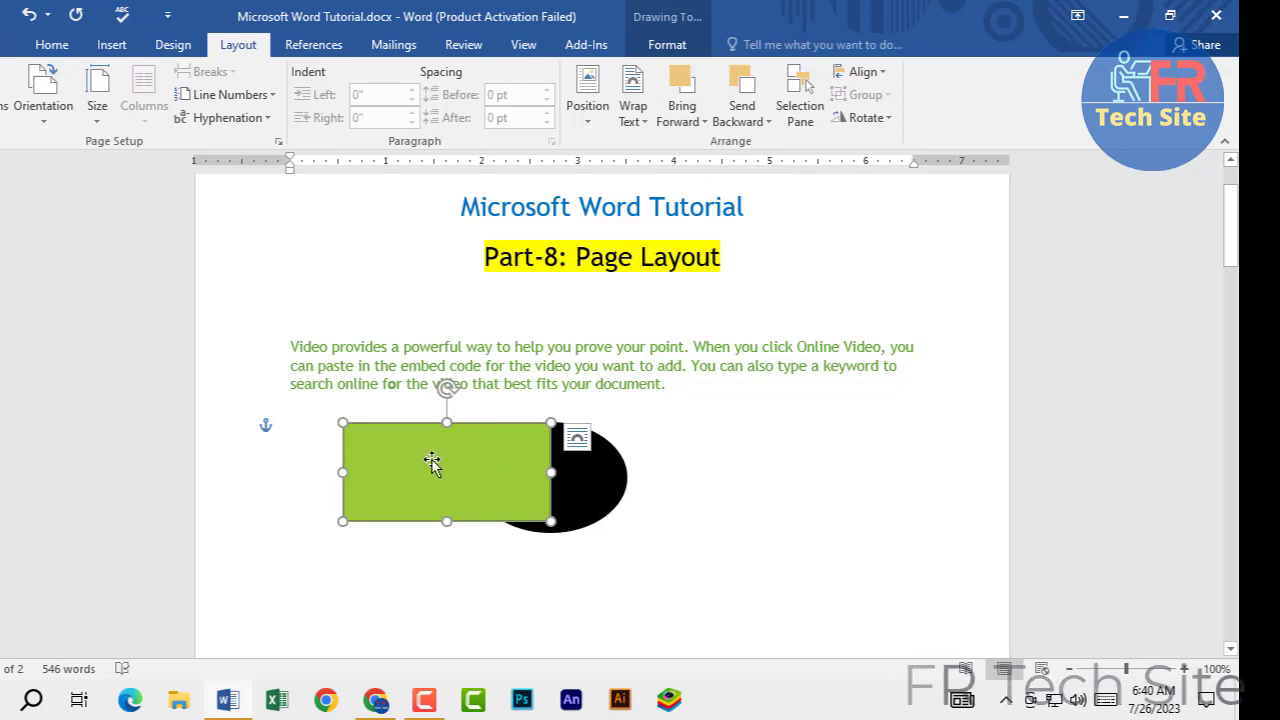
left_click(742, 100)
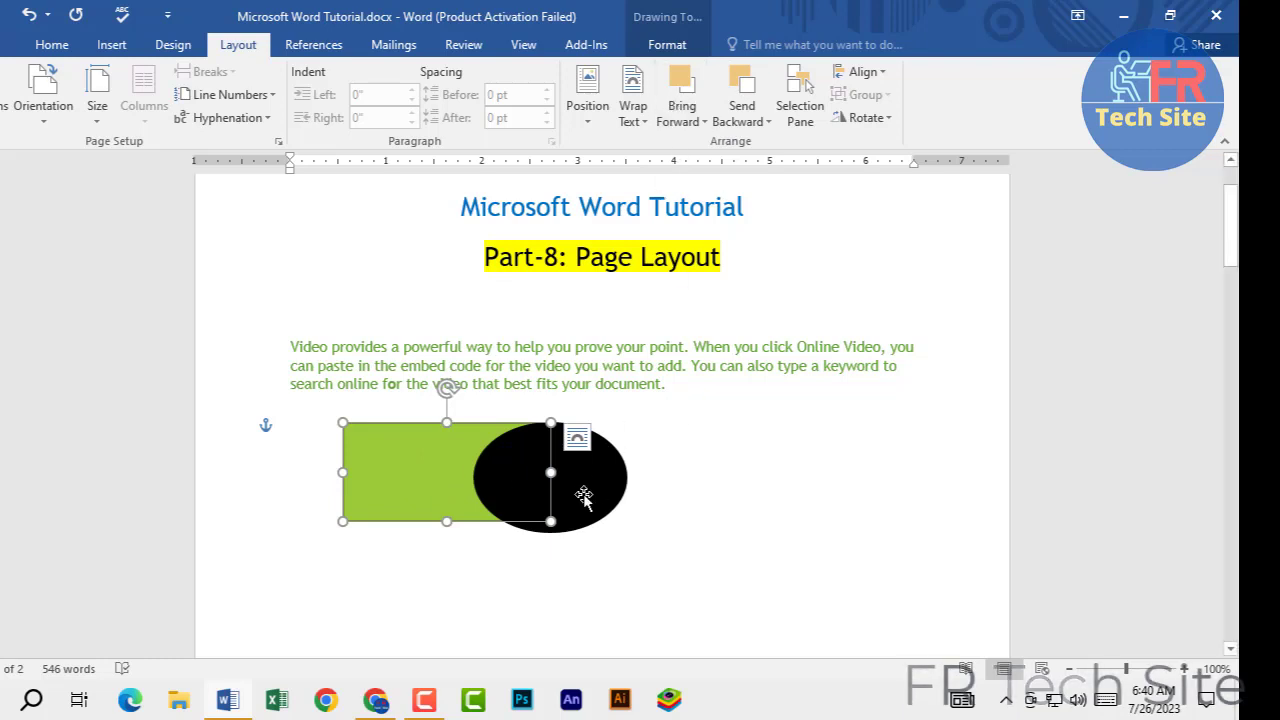
Place the ellipse and rectangle side by side and align the rectangle to the right margin
left_click_drag(583, 491, 648, 477)
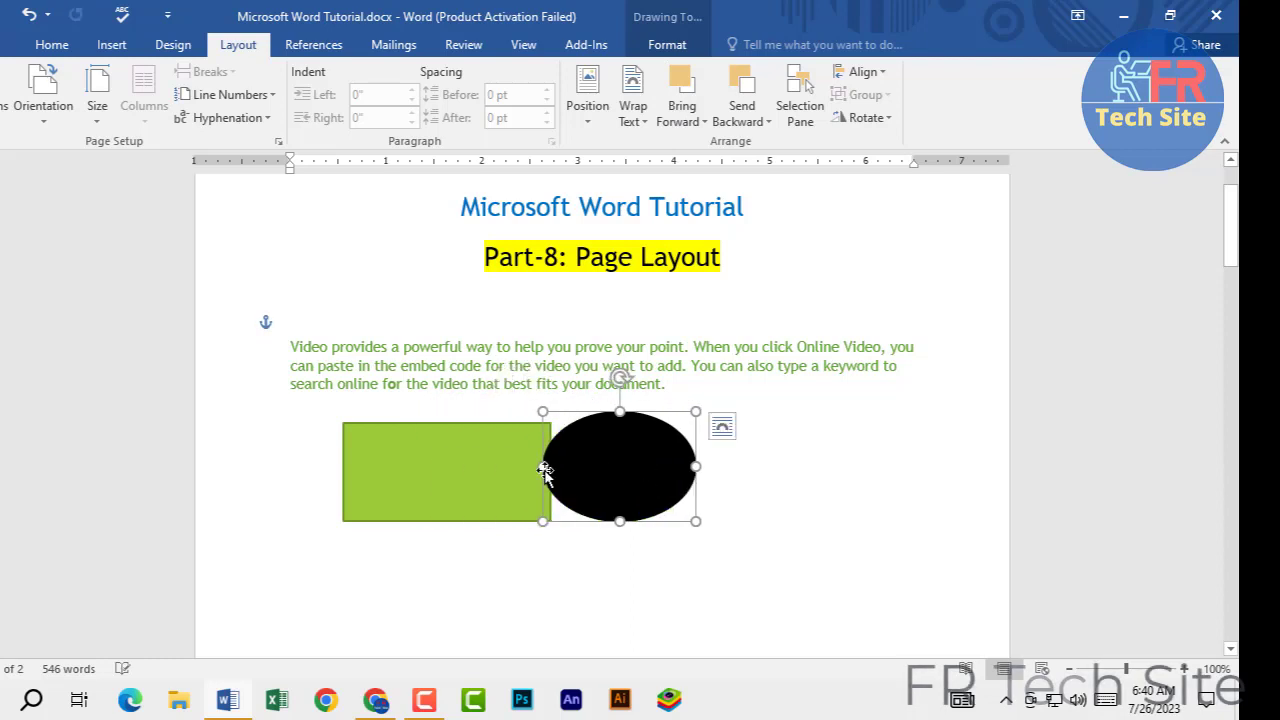
mouse_move(390, 467)
left_mouse_down()
mouse_move(475, 472)
mouse_move(409, 451)
mouse_move(391, 466)
left_mouse_up()
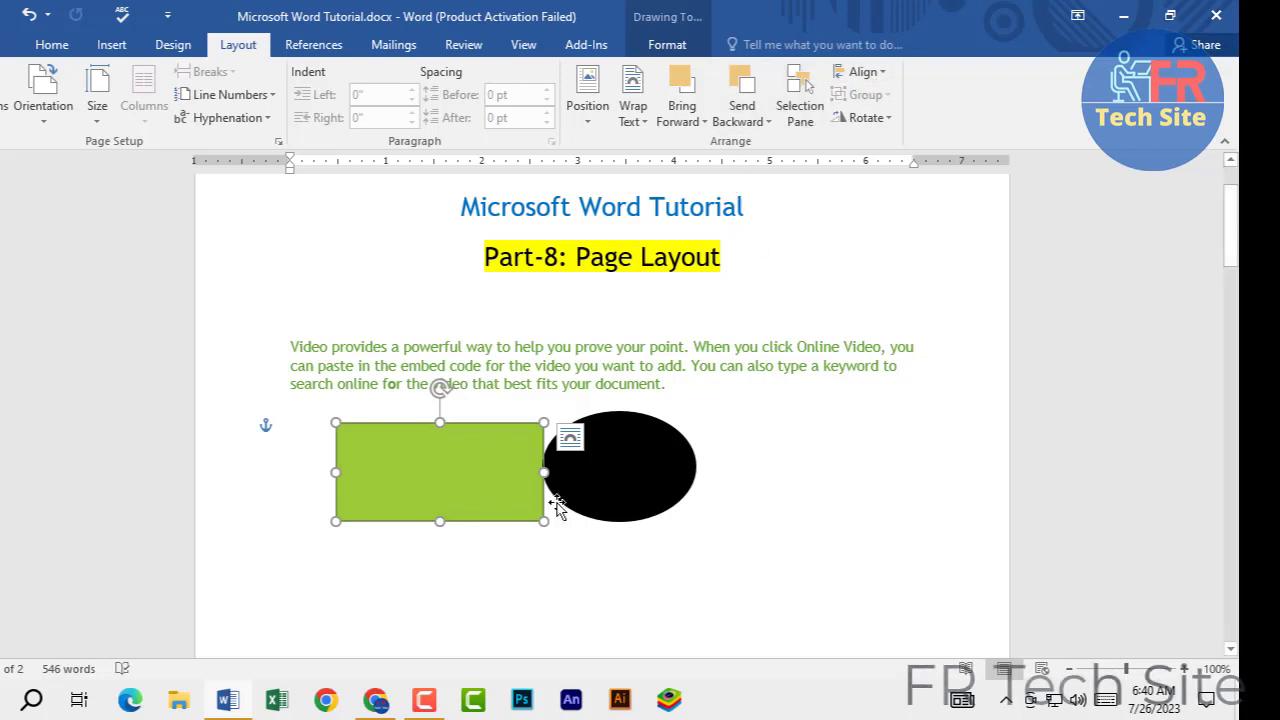
left_click(873, 78)
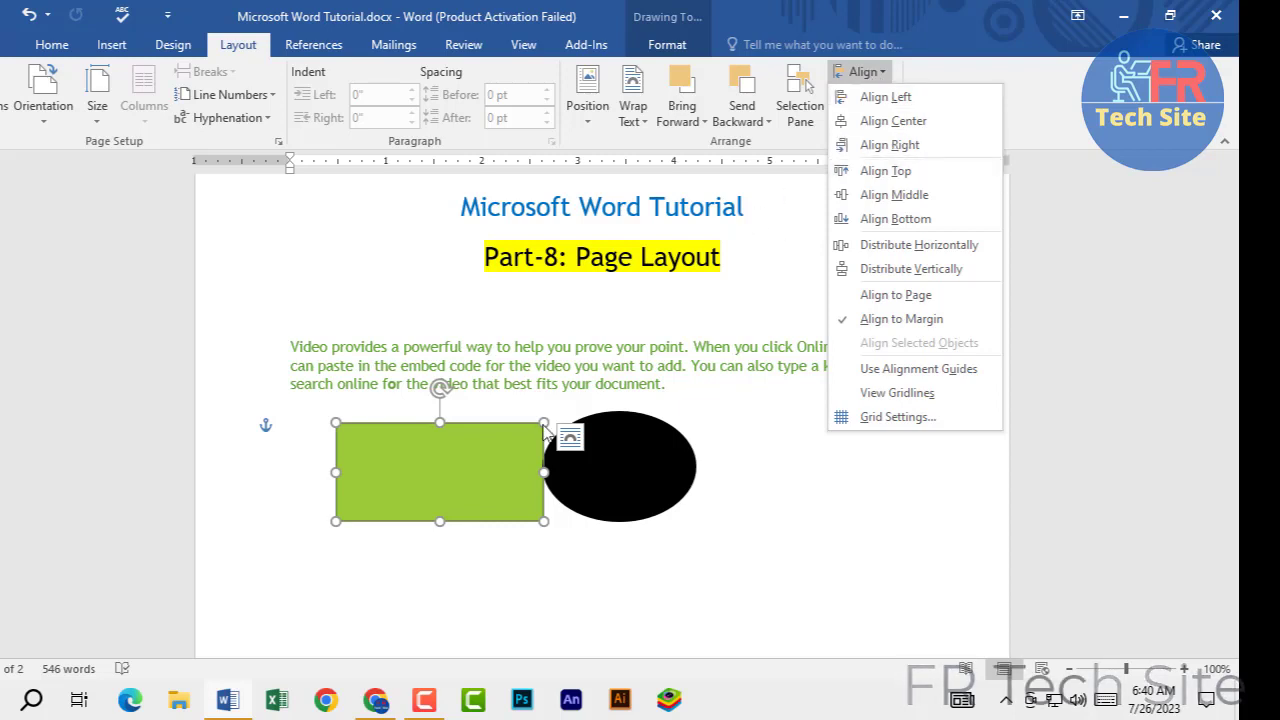
left_click(751, 541)
left_click(771, 488)
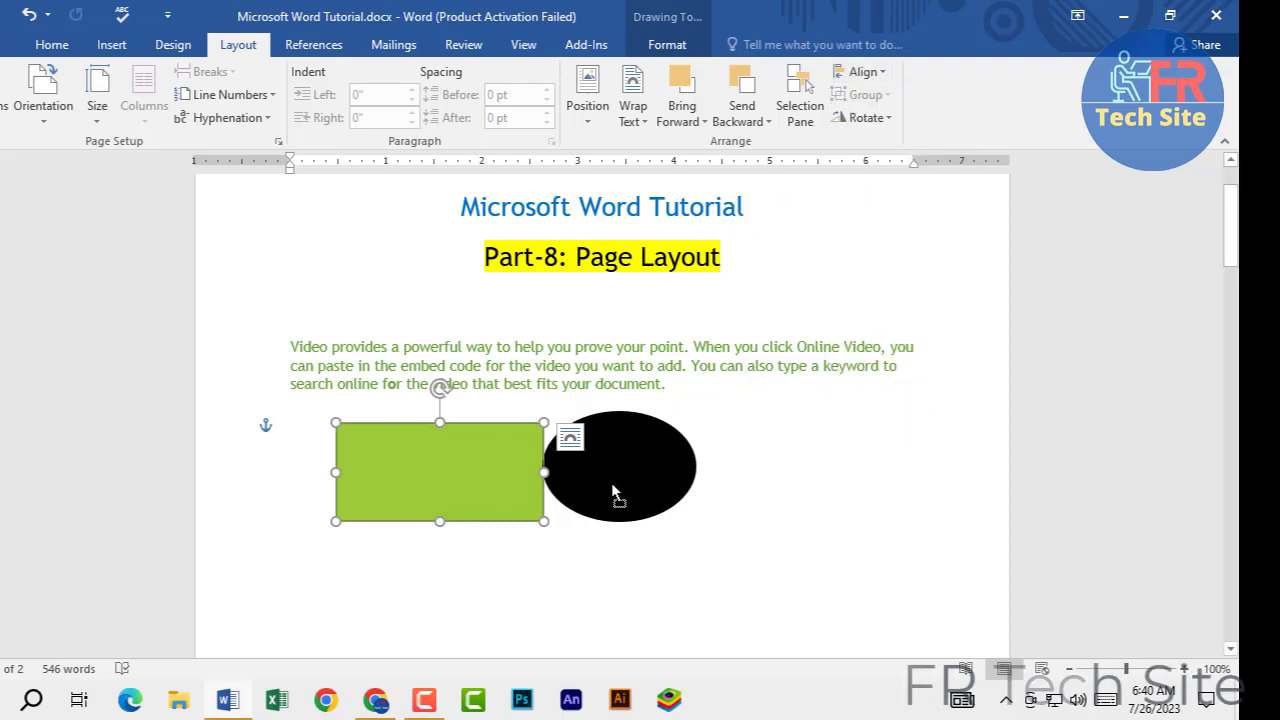
left_click(468, 476)
left_click(867, 73)
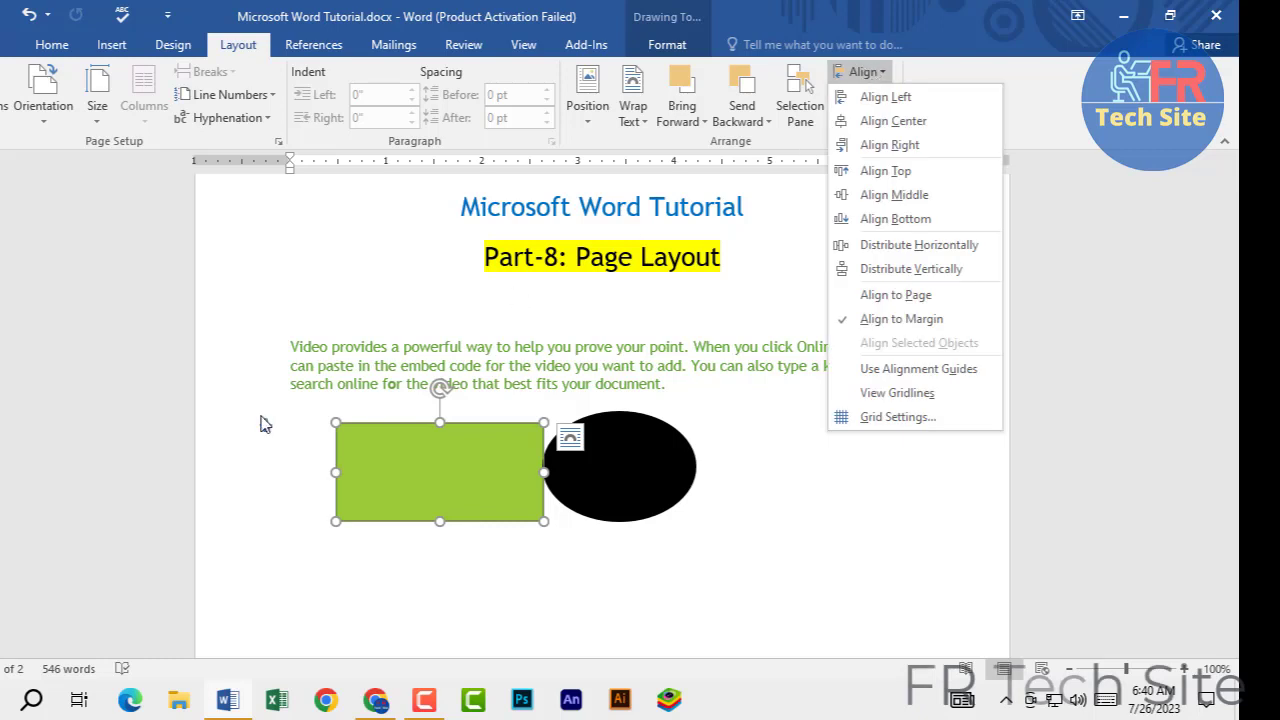
left_click(868, 145)
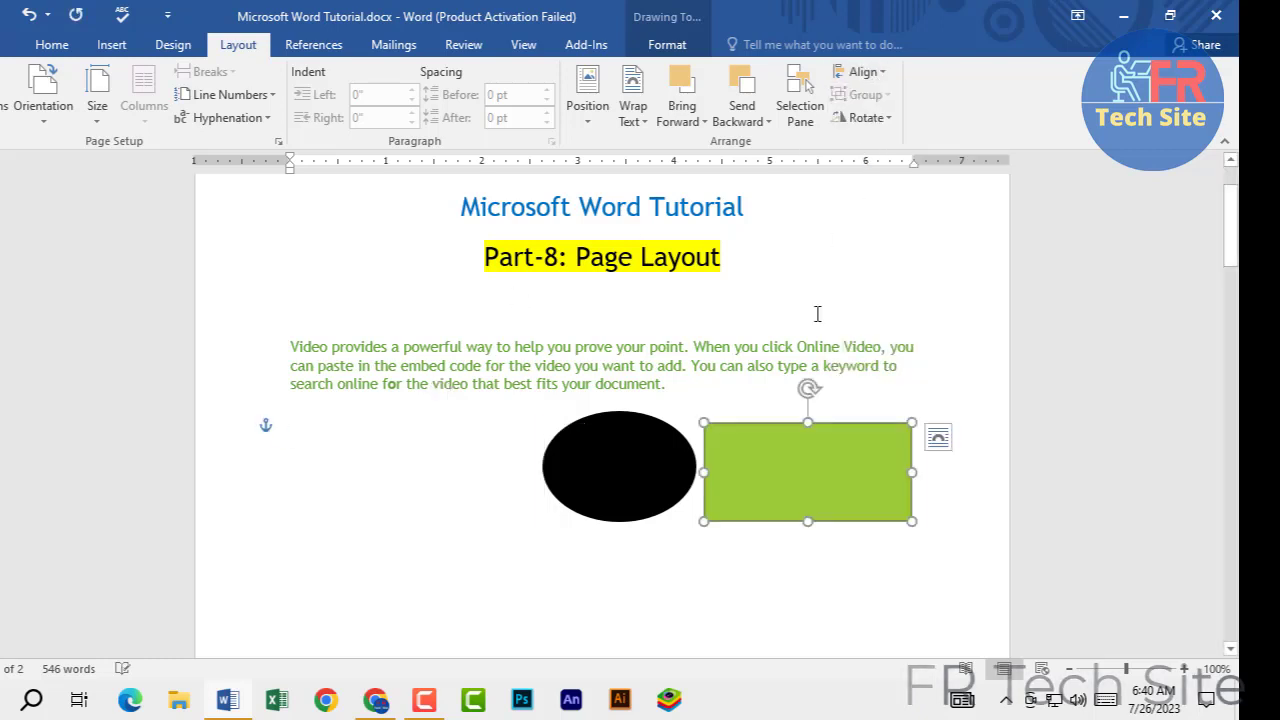
left_click(866, 72)
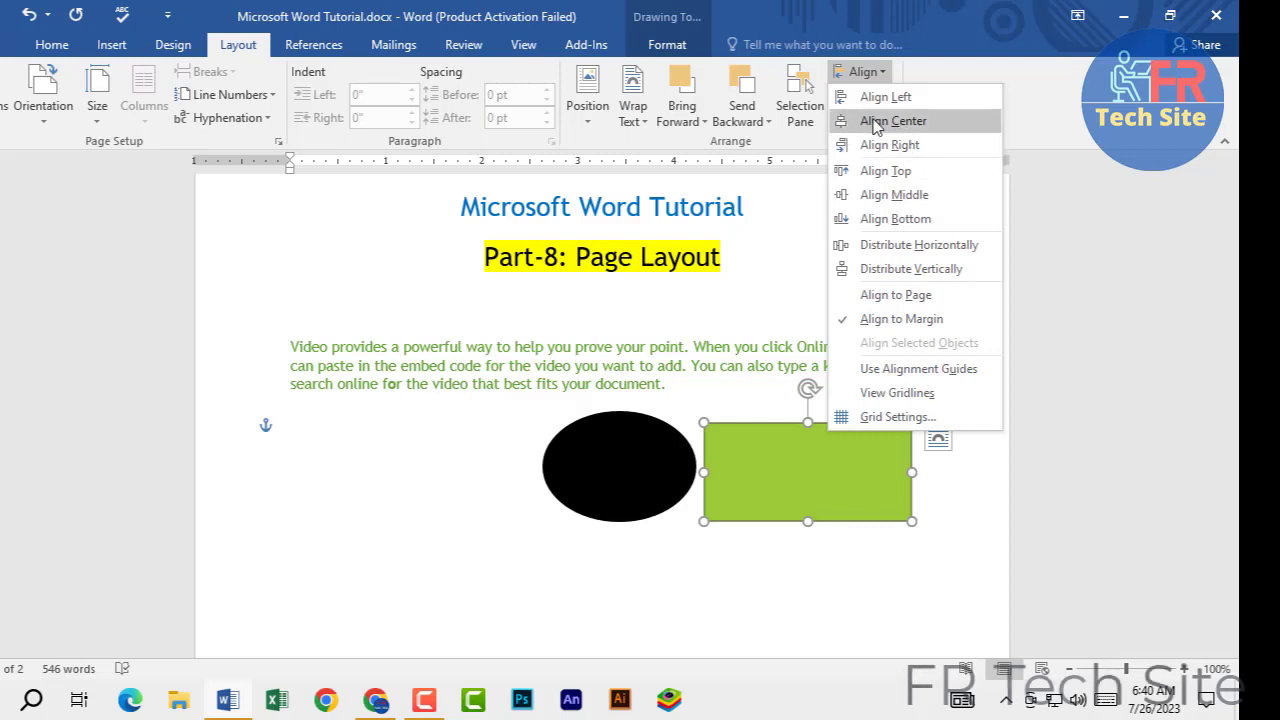
left_click(677, 587)
left_click(660, 548)
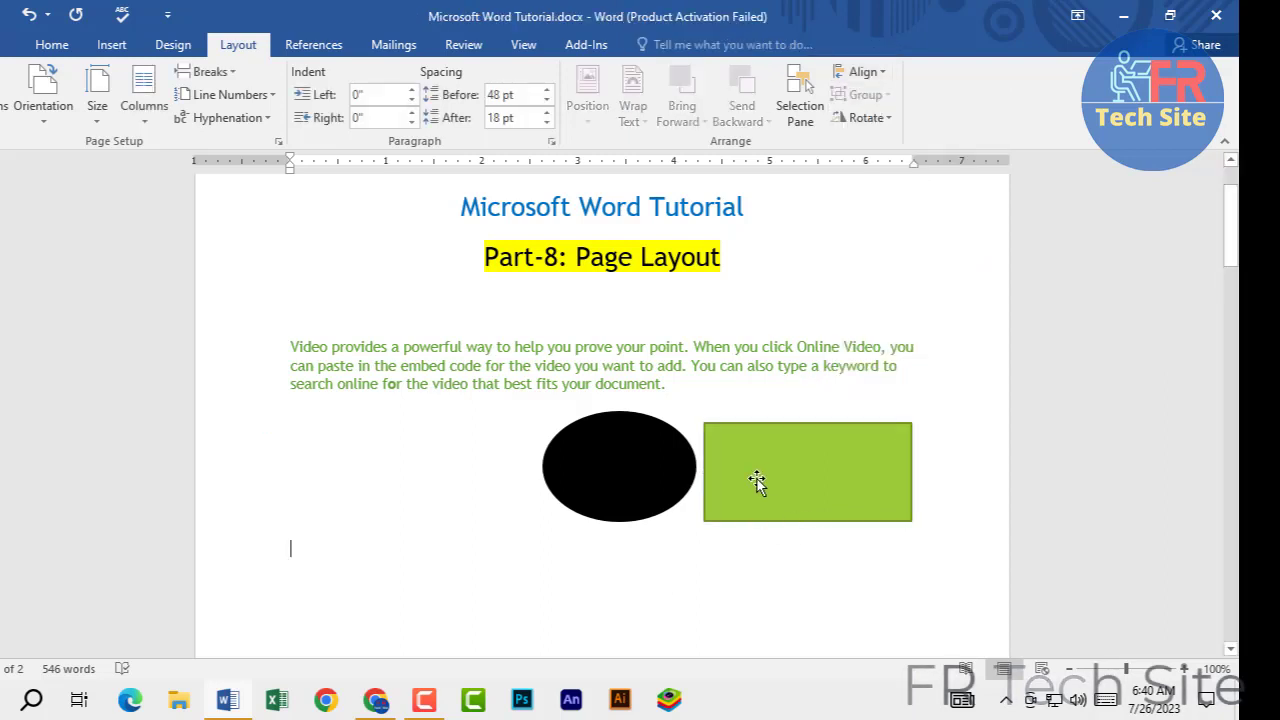
left_click(757, 480)
left_click(663, 457)
left_click(595, 578)
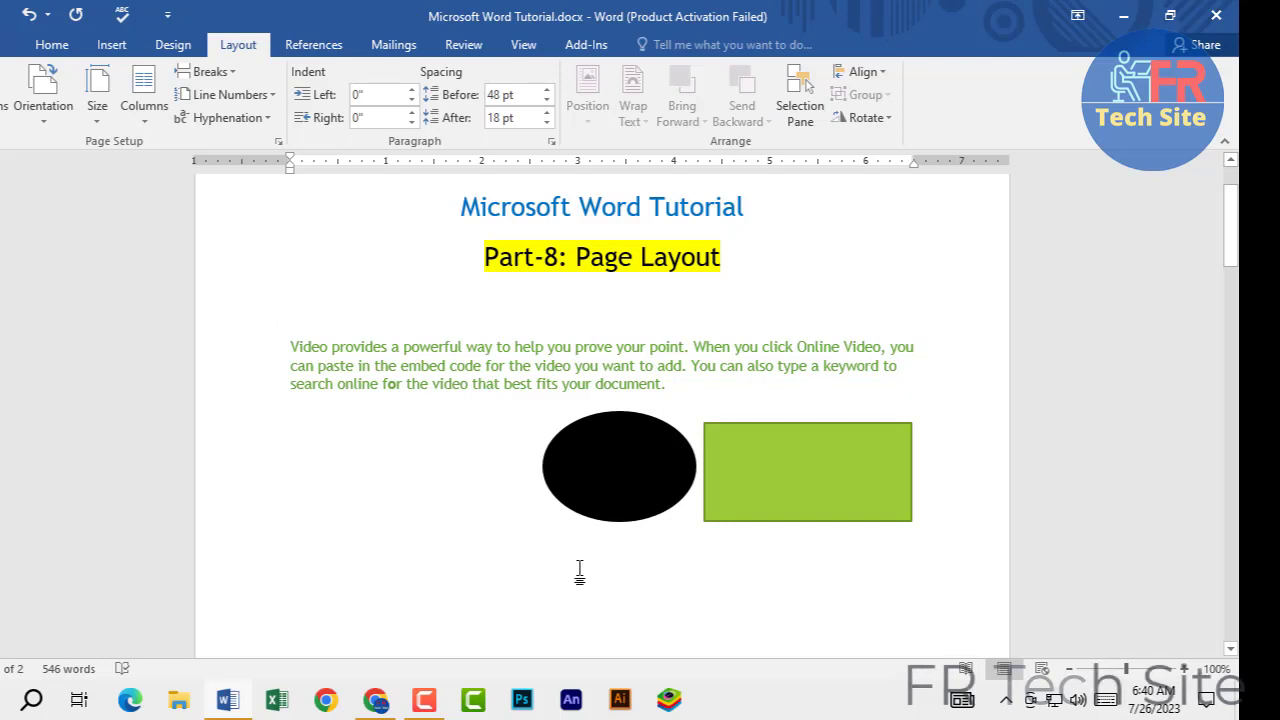
Select both the rectangle and the ellipse and align them to each other, first with Align Left and then with Align Center
left_click(758, 474)
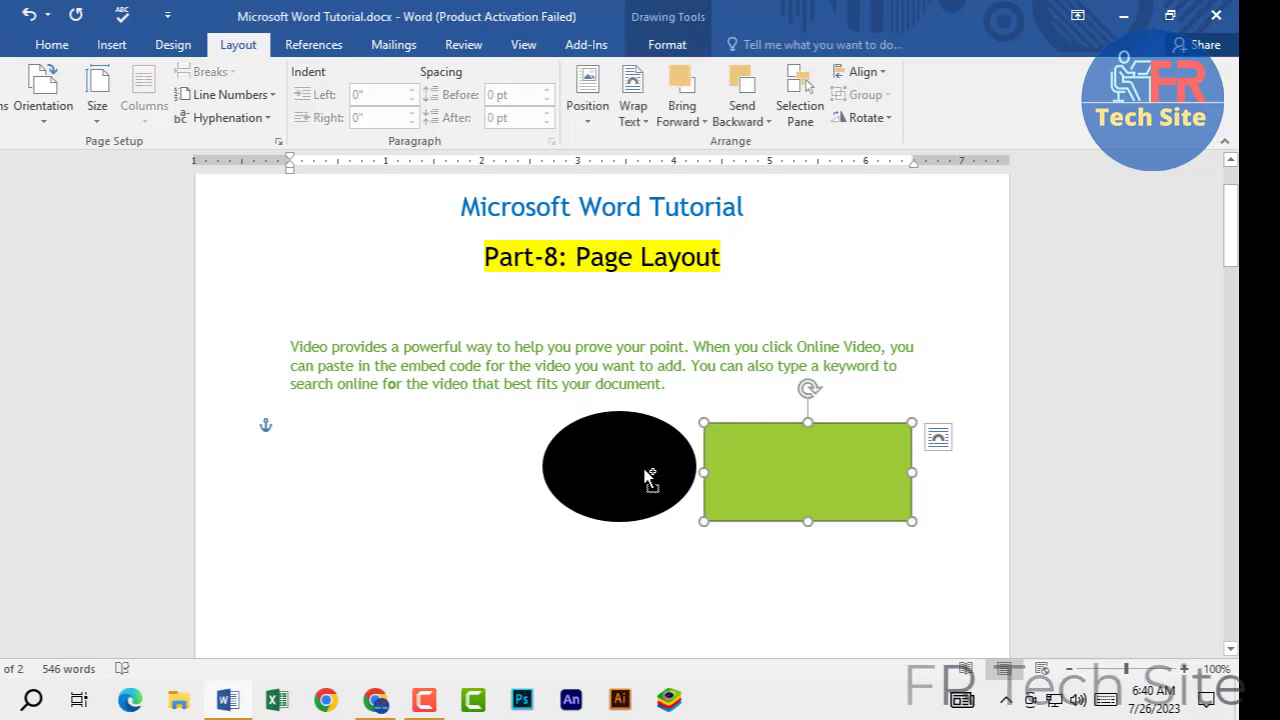
left_click(630, 476, "shift")
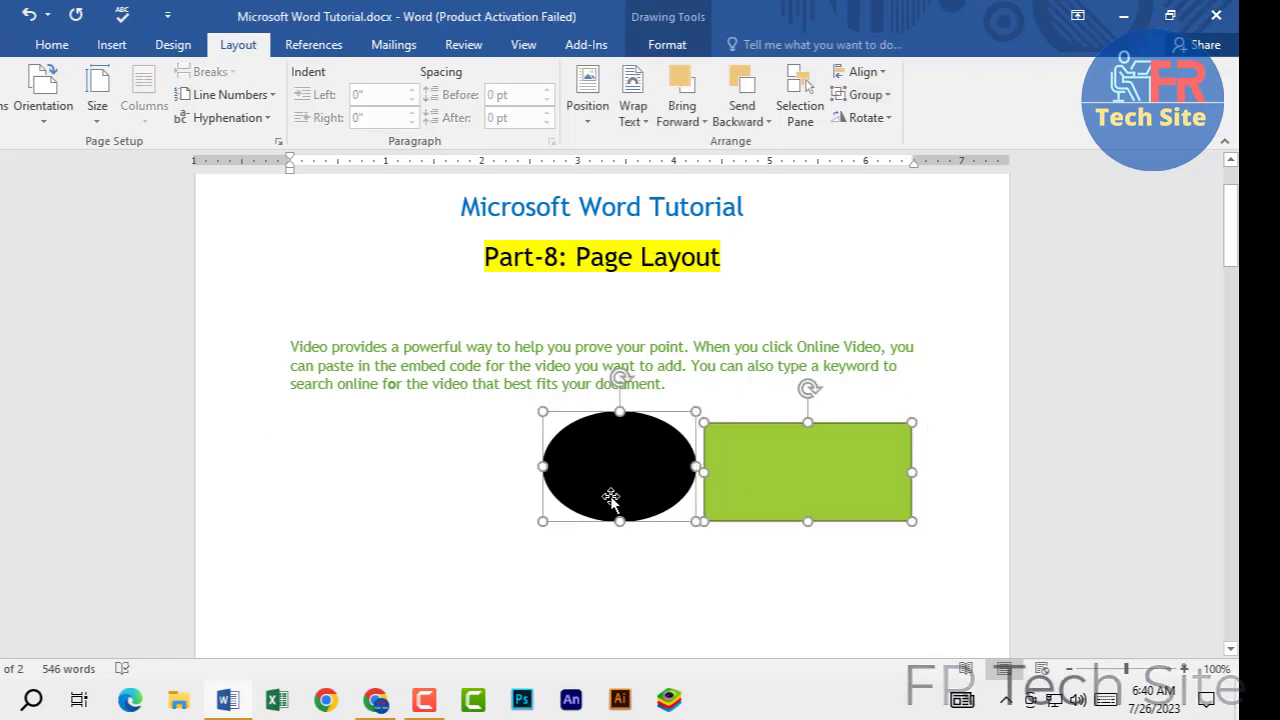
left_click(864, 74)
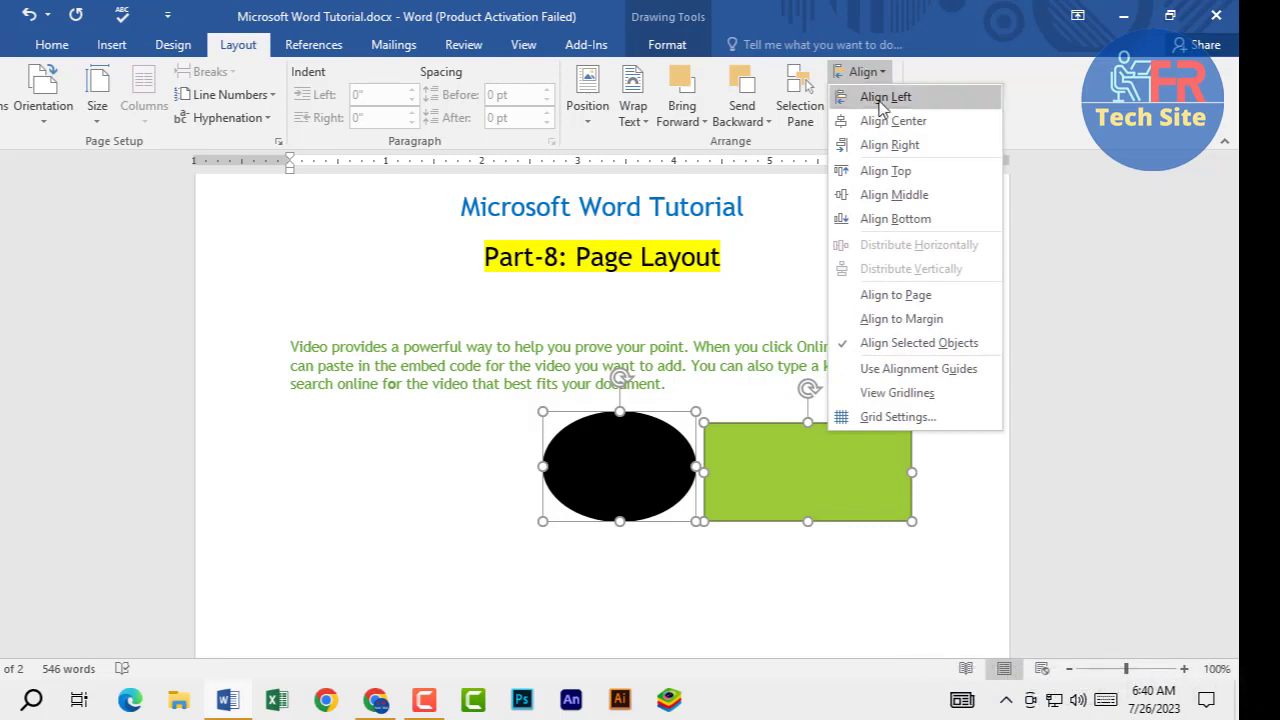
left_click(884, 98)
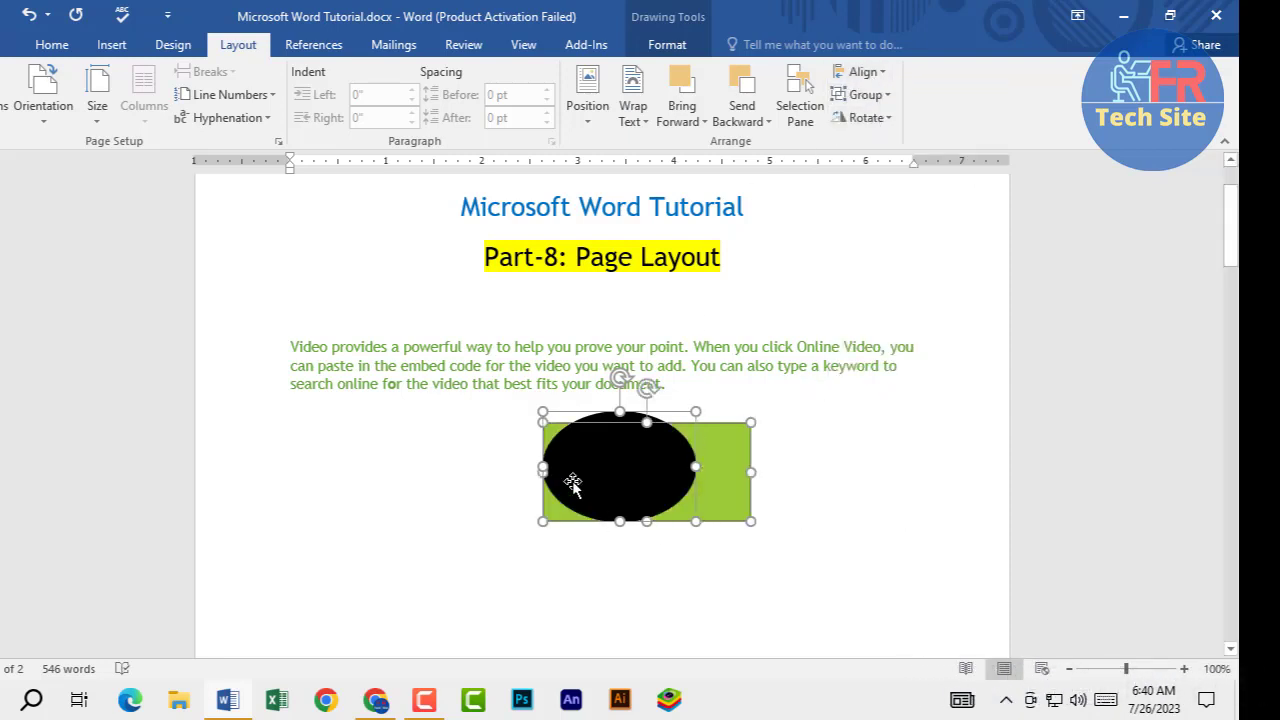
left_click(862, 72)
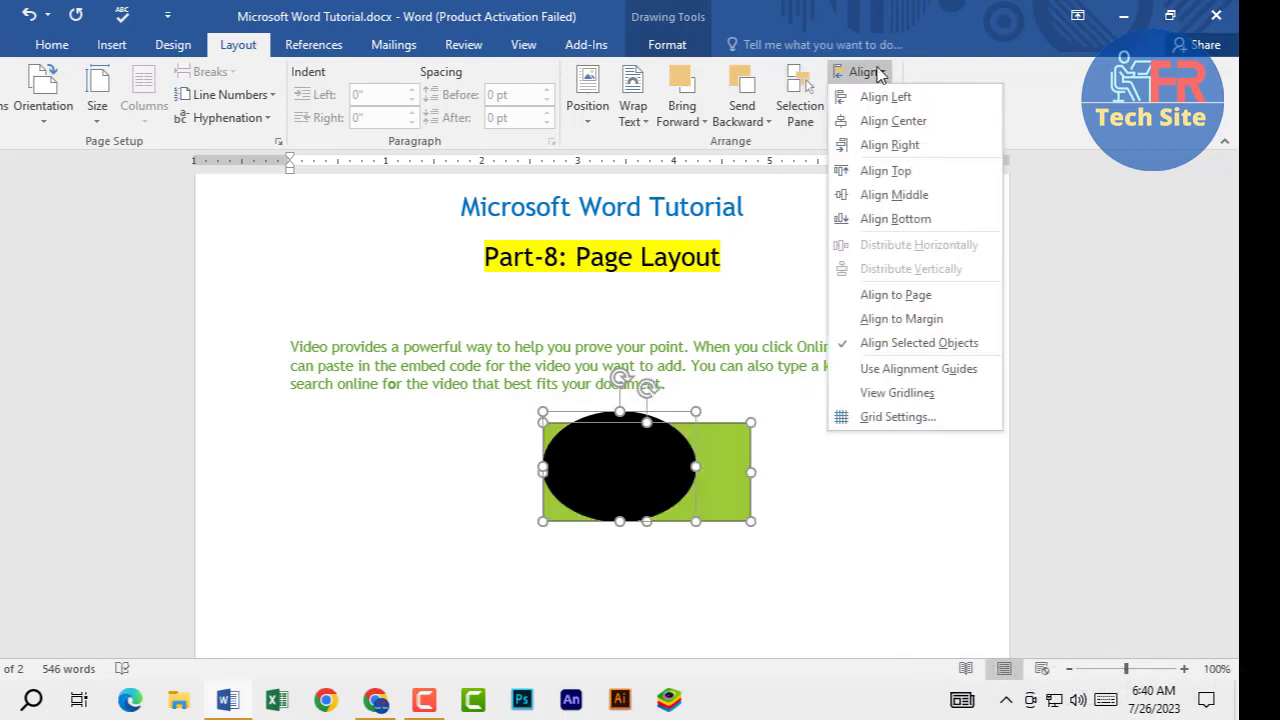
left_click(876, 122)
Align the two selected shapes with Align Top, followed by Align Bottom
left_click(858, 73)
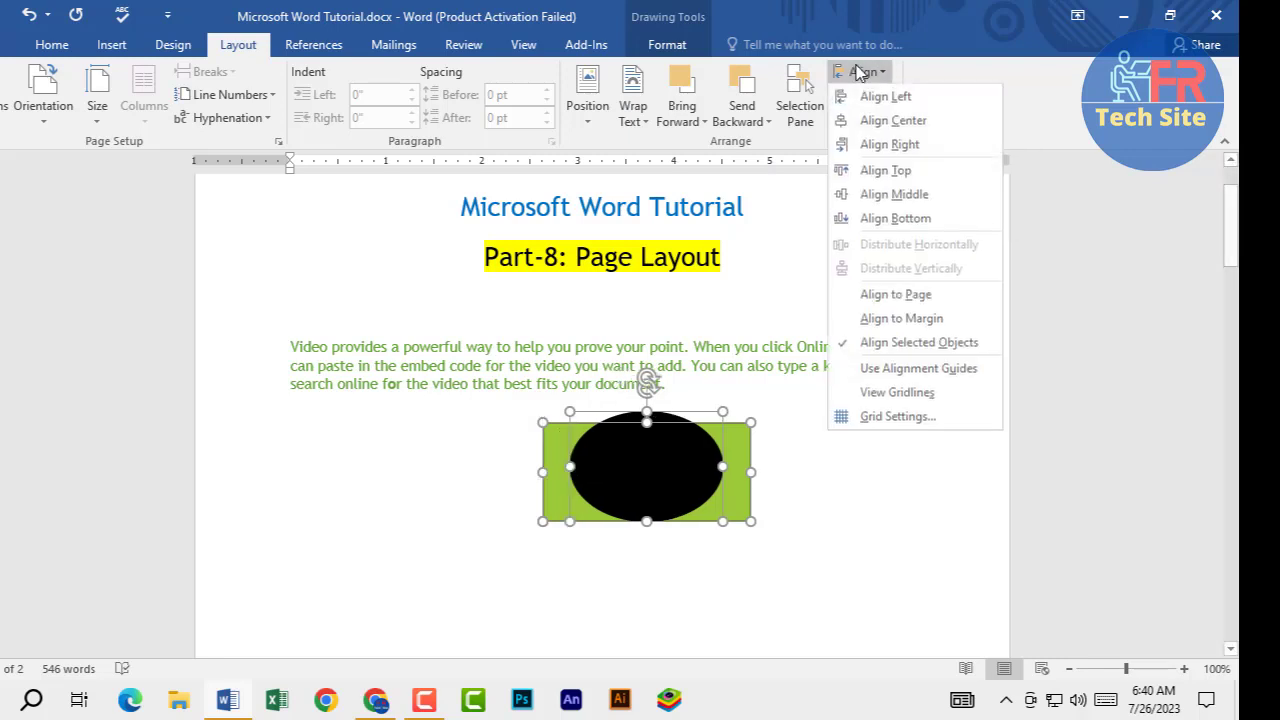
left_click(878, 174)
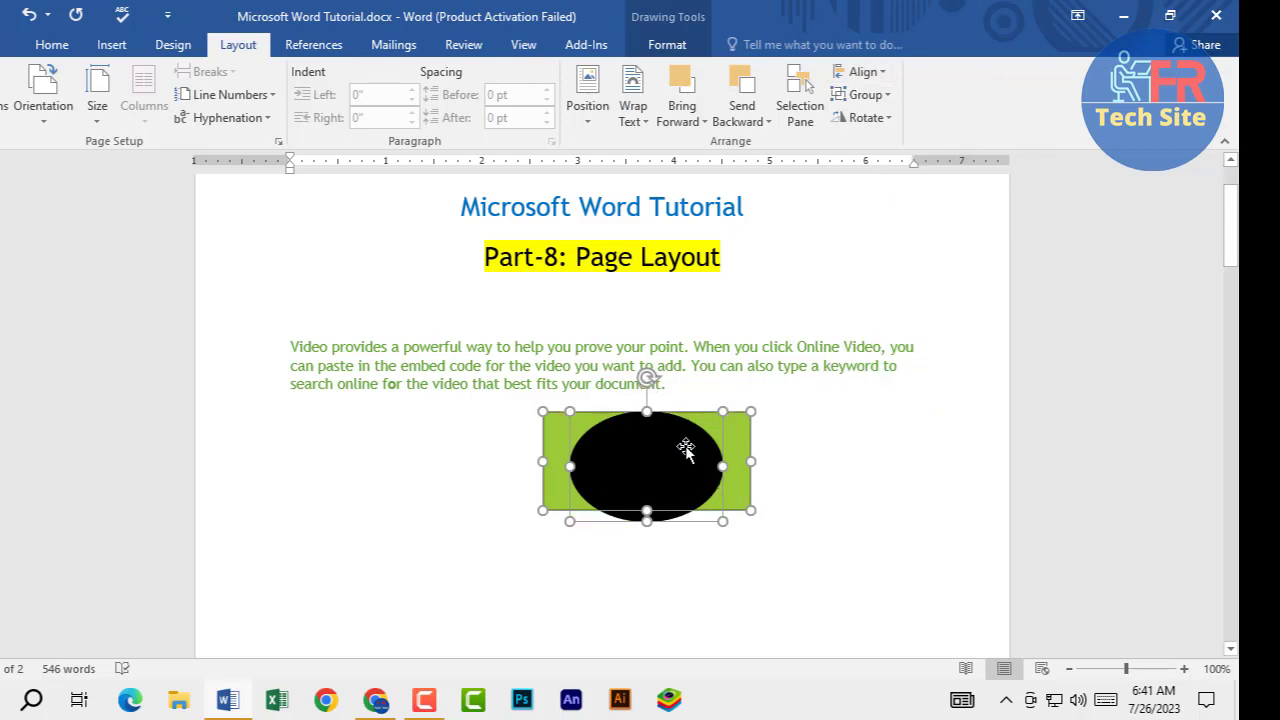
left_click(866, 75)
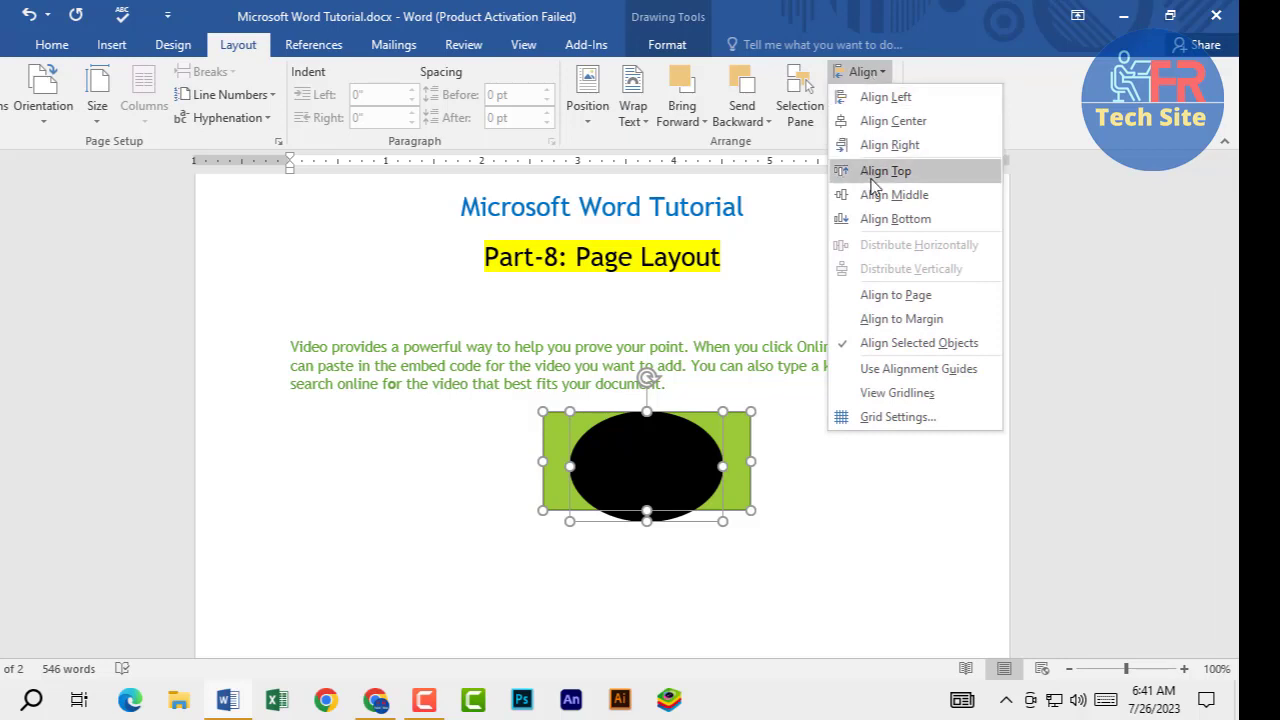
left_click(883, 222)
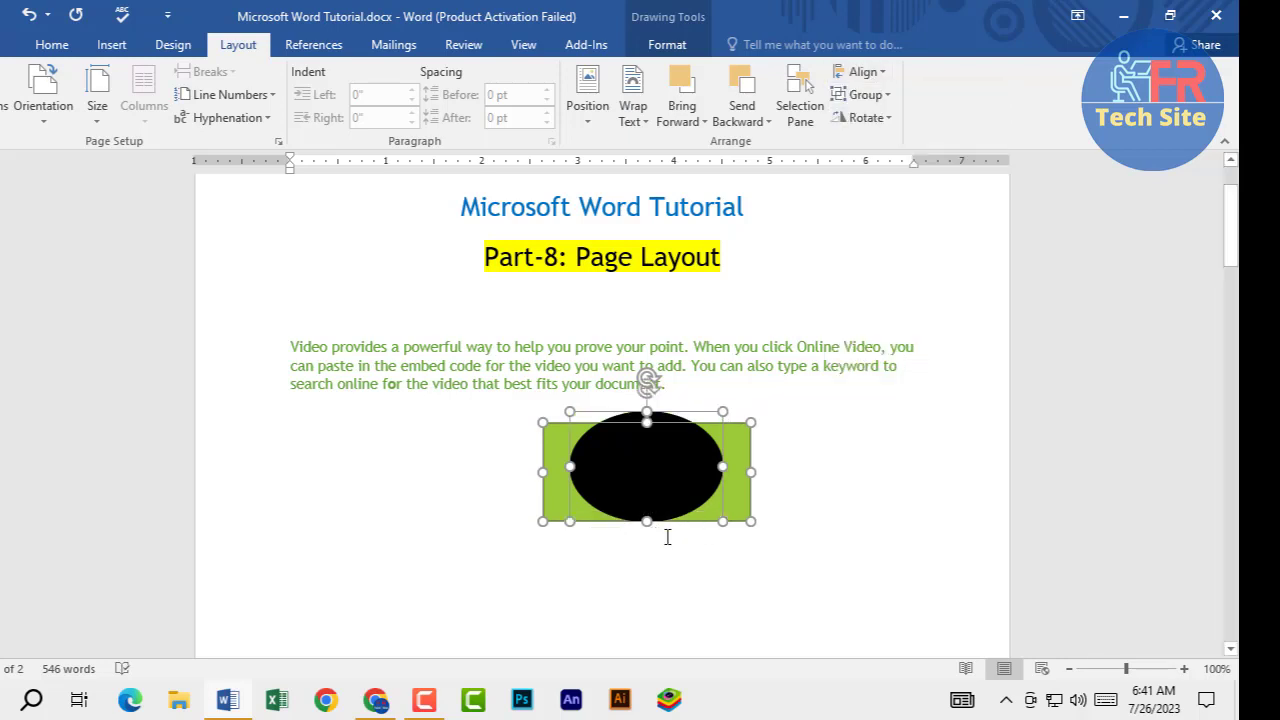
Group the rectangle and ellipse and move the group slightly lower, away from the green paragraph
left_click(866, 95)
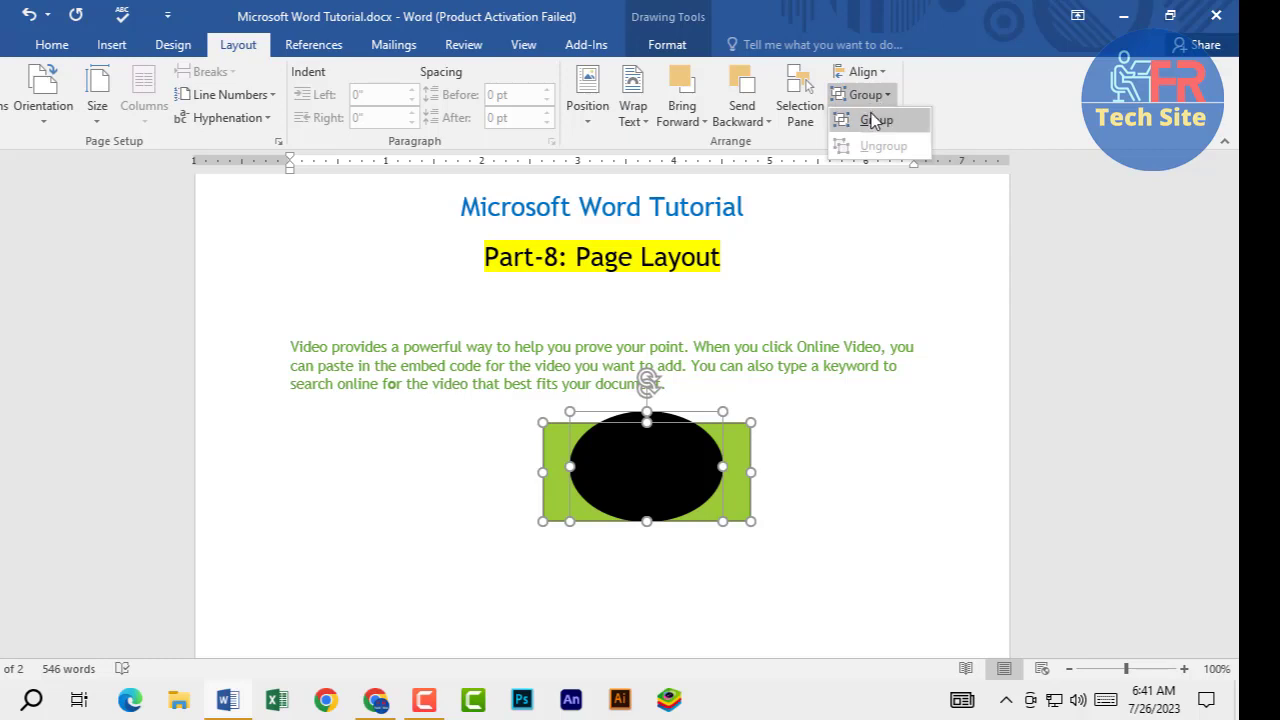
left_click(875, 121)
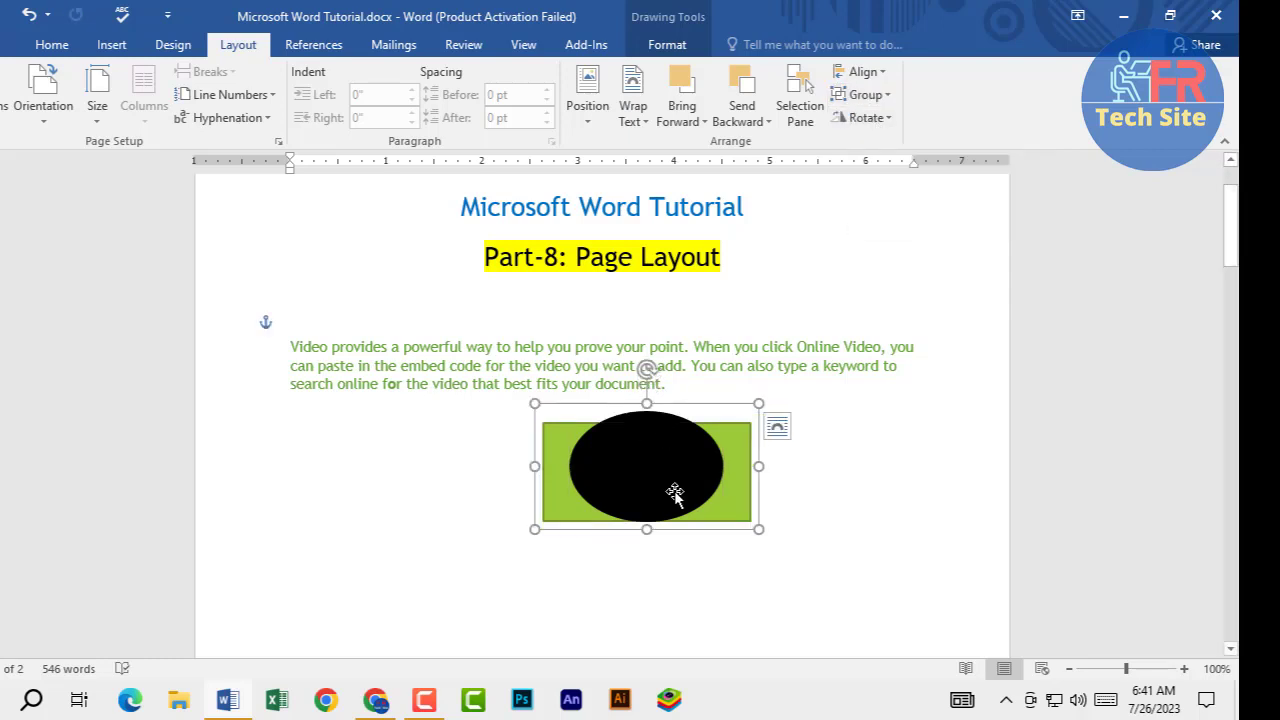
mouse_move(672, 472)
left_mouse_down()
mouse_move(774, 480)
mouse_move(514, 474)
mouse_move(571, 509)
mouse_move(580, 457)
mouse_move(551, 500)
mouse_move(459, 523)
mouse_move(639, 520)
mouse_move(625, 530)
left_mouse_up()
left_click(768, 484)
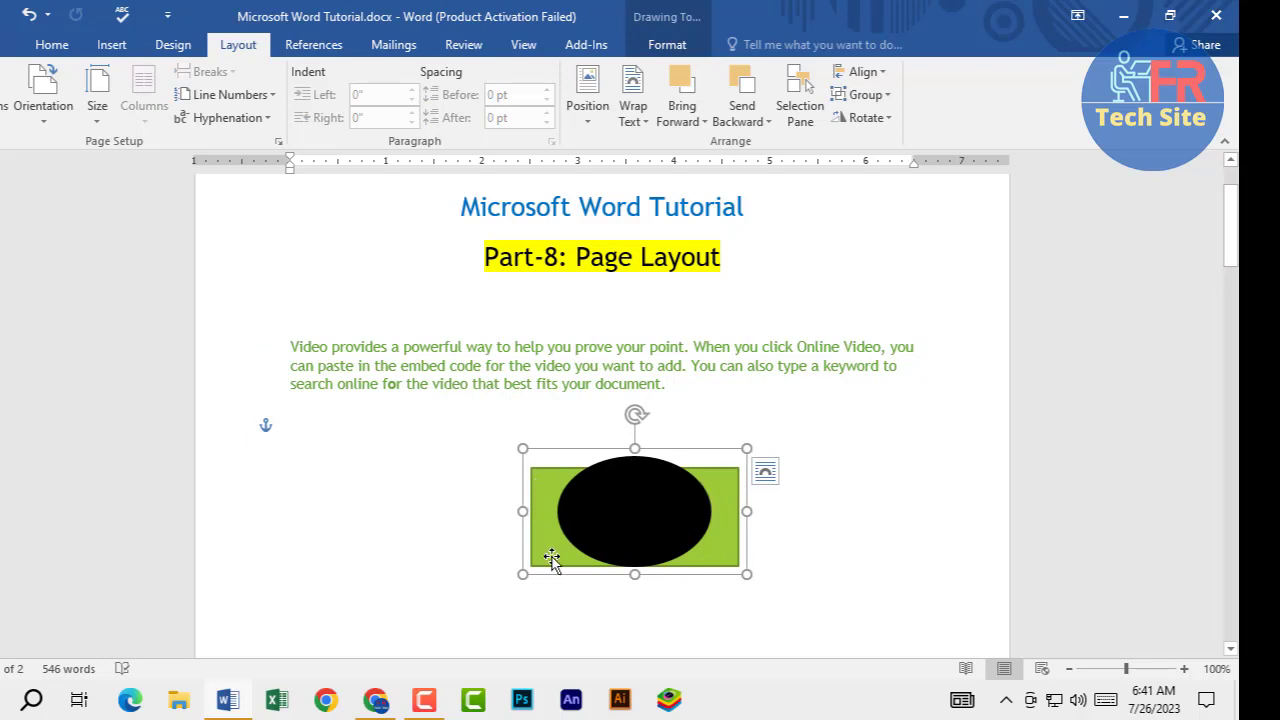
Set the grouped rectangle and ellipse's rotation to 45° through the additional rotation options
left_click(878, 118)
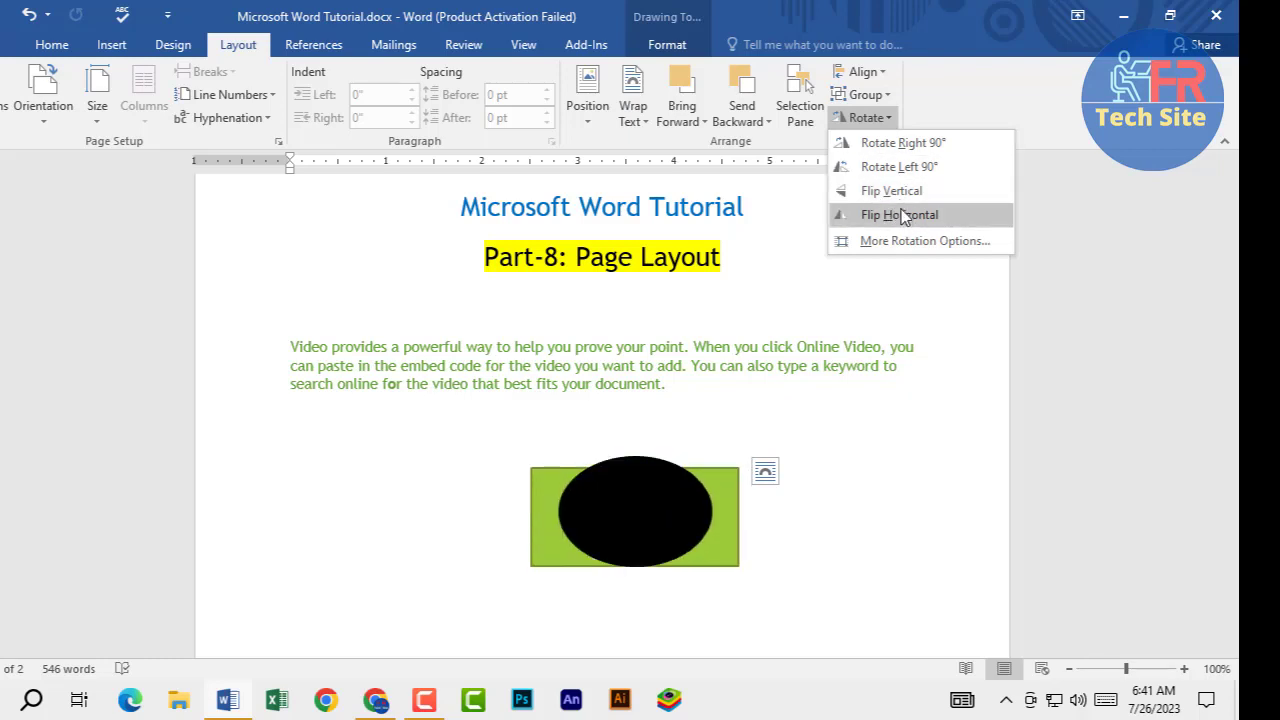
left_click(902, 242)
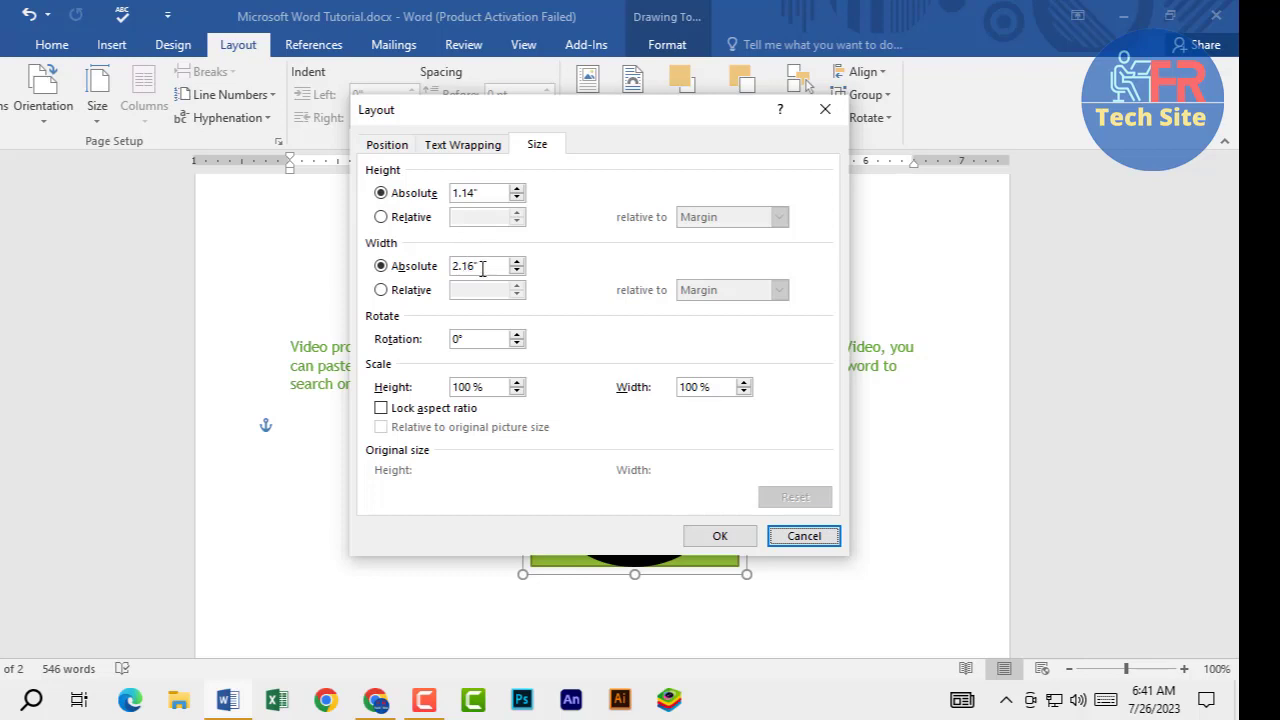
double_click(474, 339)
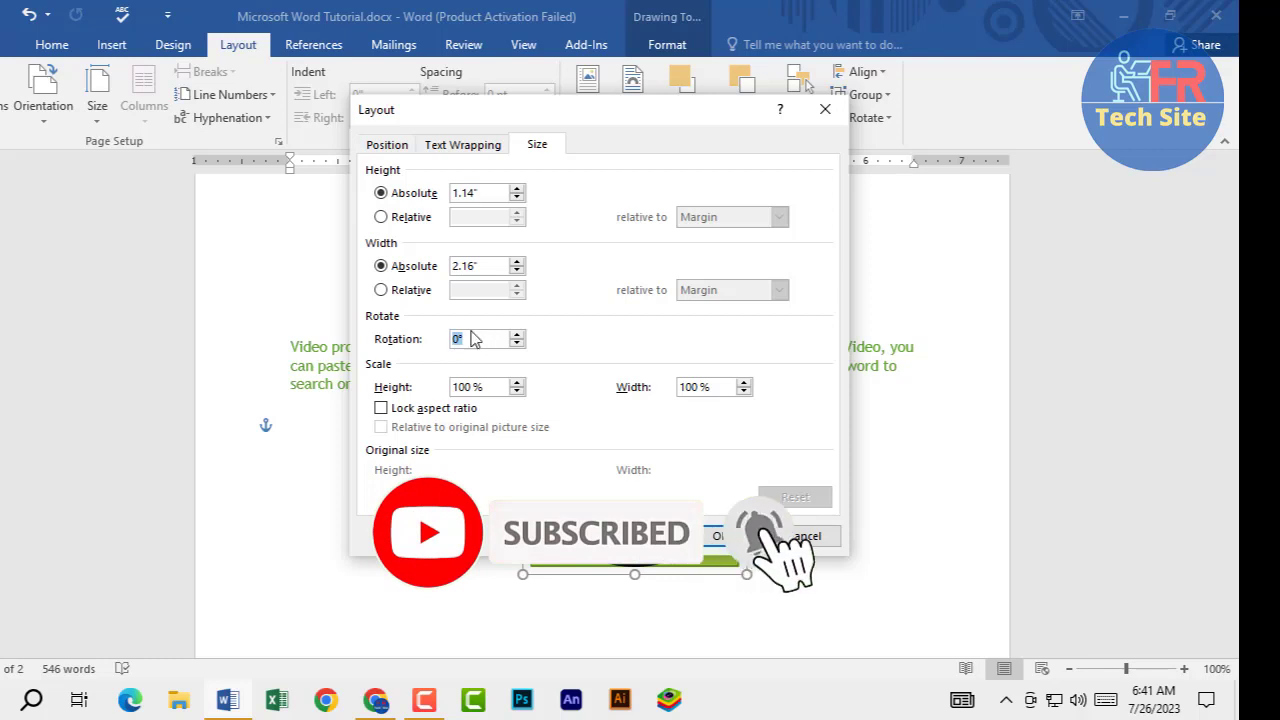
type("45")
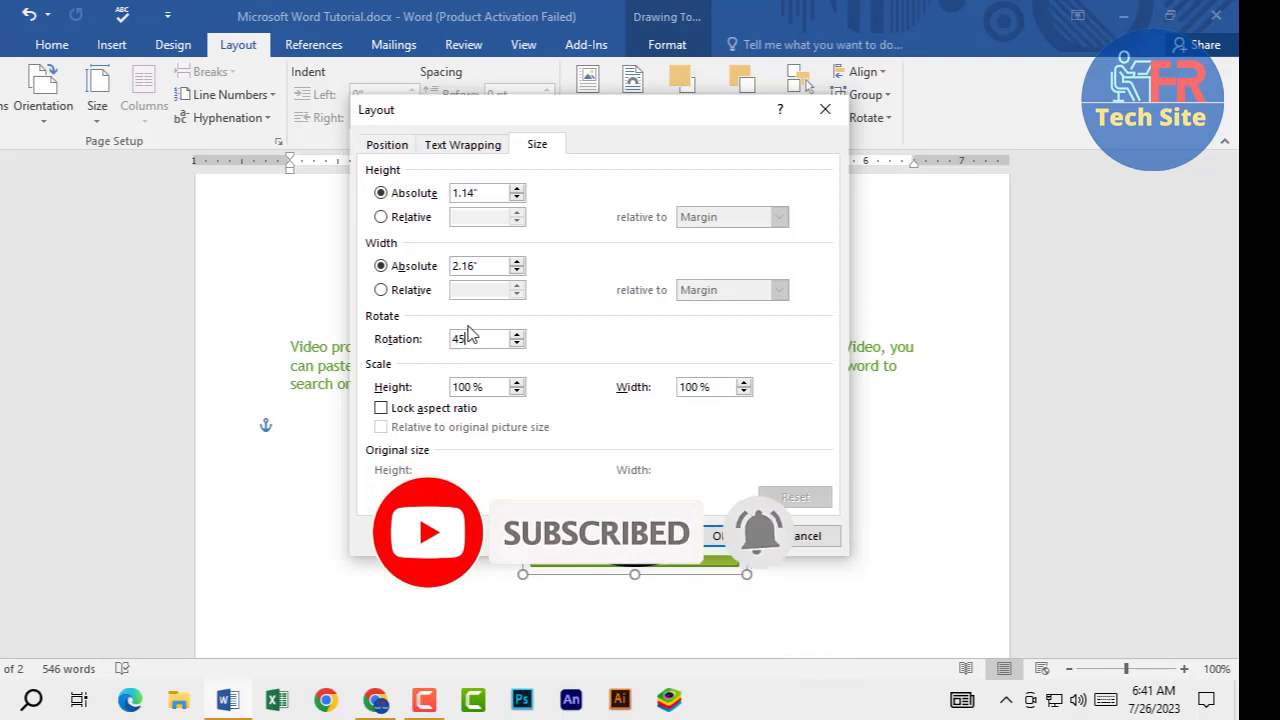
left_click(731, 538)
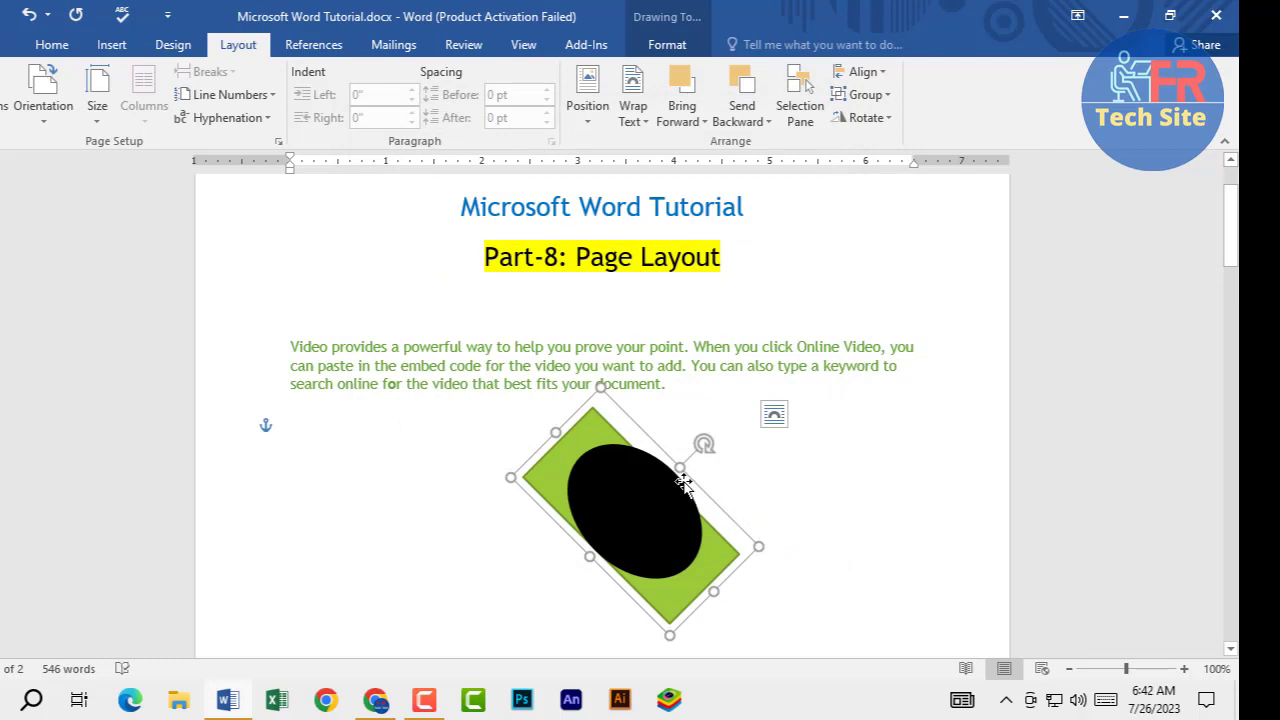
Stretch the group taller and rotate it by hand back to an upright position below the green paragraph
left_click_drag(680, 467, 647, 390)
left_click(435, 546)
left_click(620, 503)
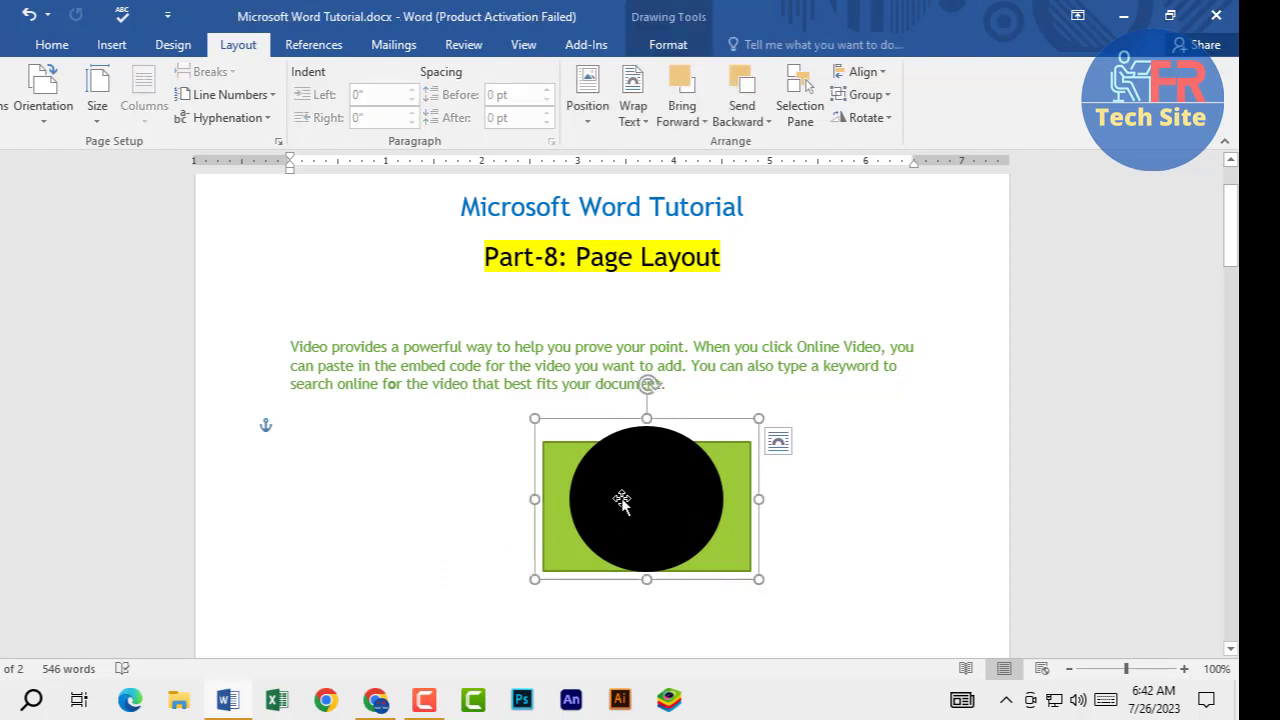
Ungroup the rectangle and ellipse, shift both shapes left, and move the green rectangle out to the right of the ellipse
left_click(866, 94)
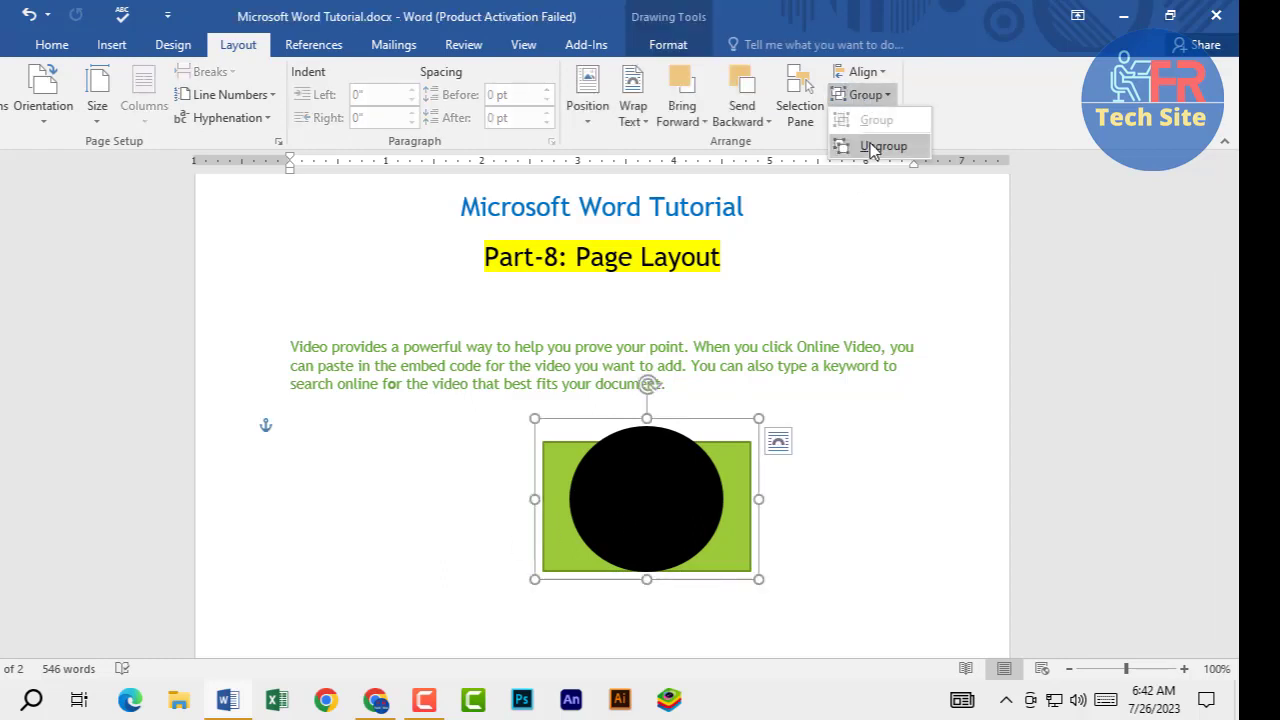
left_click(874, 149)
left_click_drag(629, 527, 538, 526)
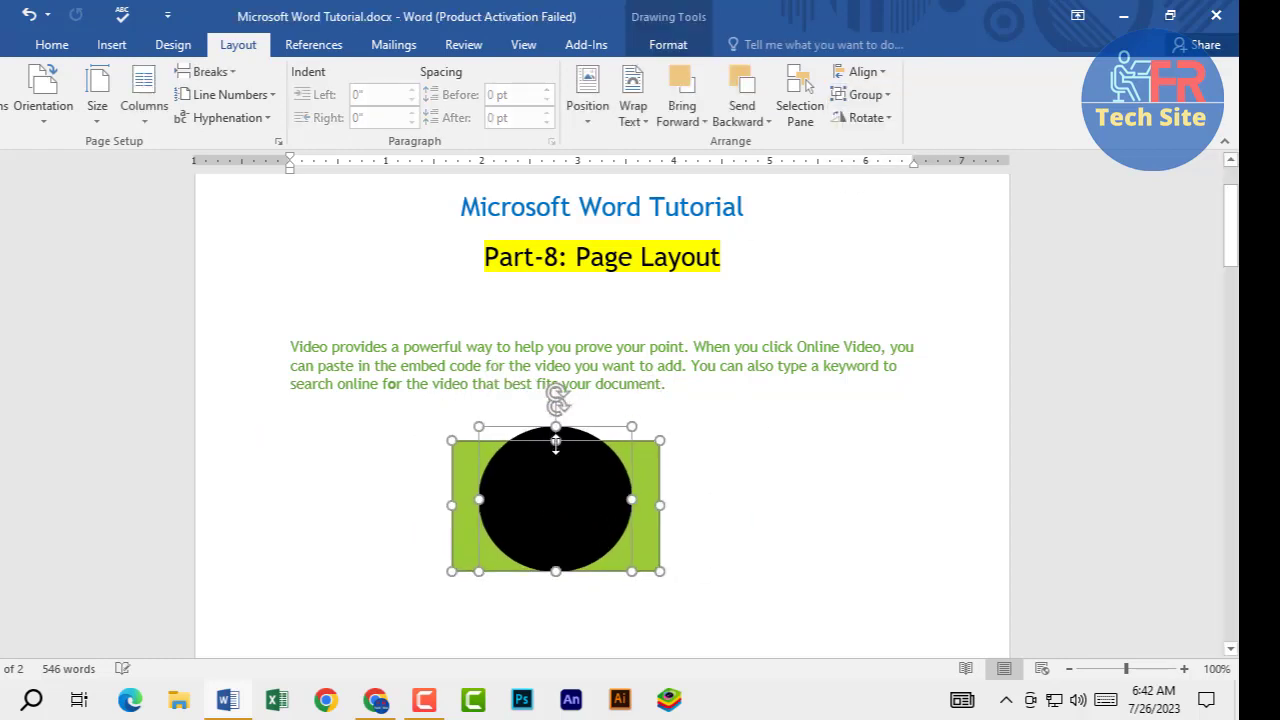
left_click(691, 489)
left_click_drag(642, 464, 891, 457)
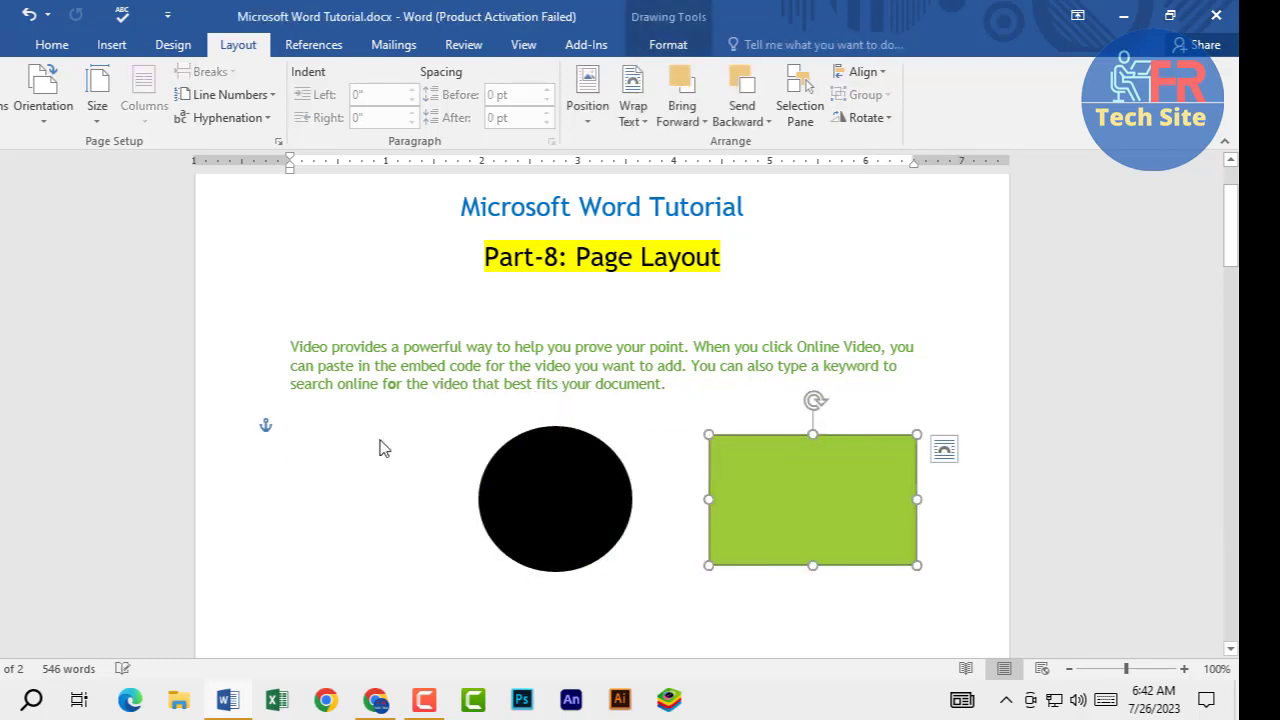
scroll(489, 443, "down", 2)
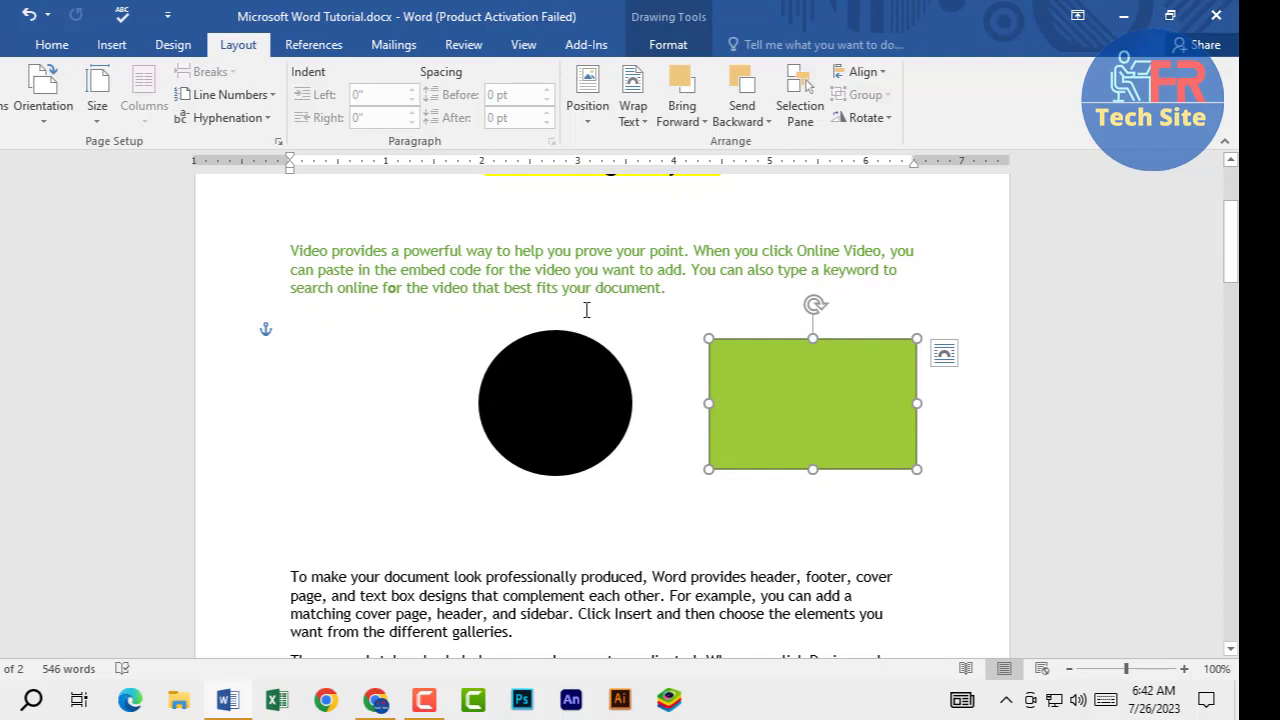